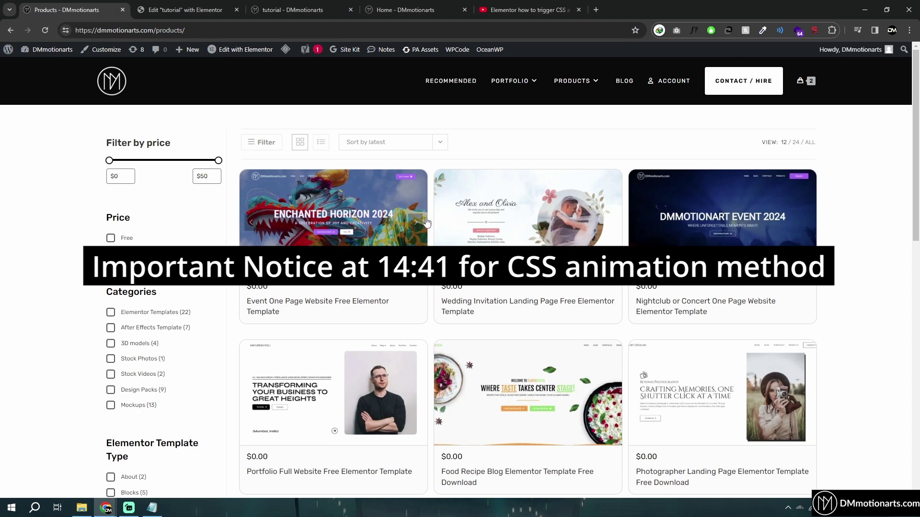
Switch to the live tutorial page and reload it to replay the animations.
key(ctrl+Tab)
key(ctrl+Tab)
key(F5)
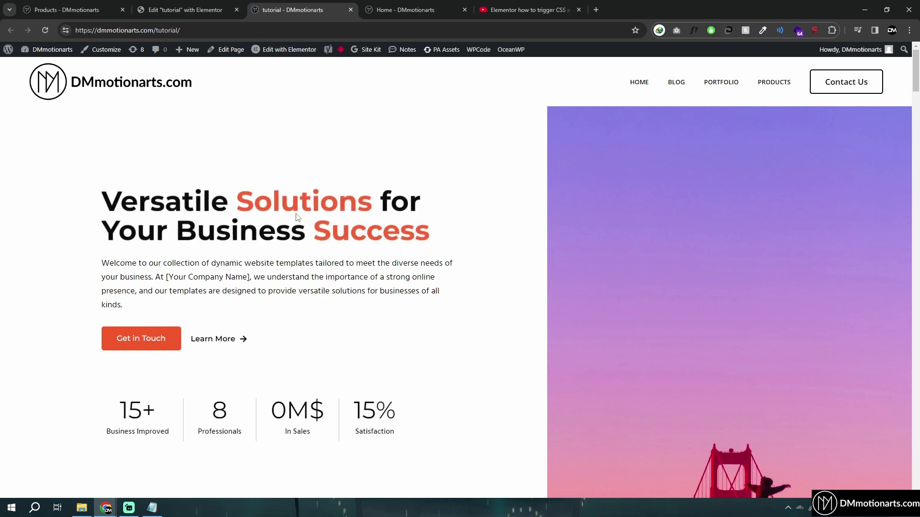
key(F5)
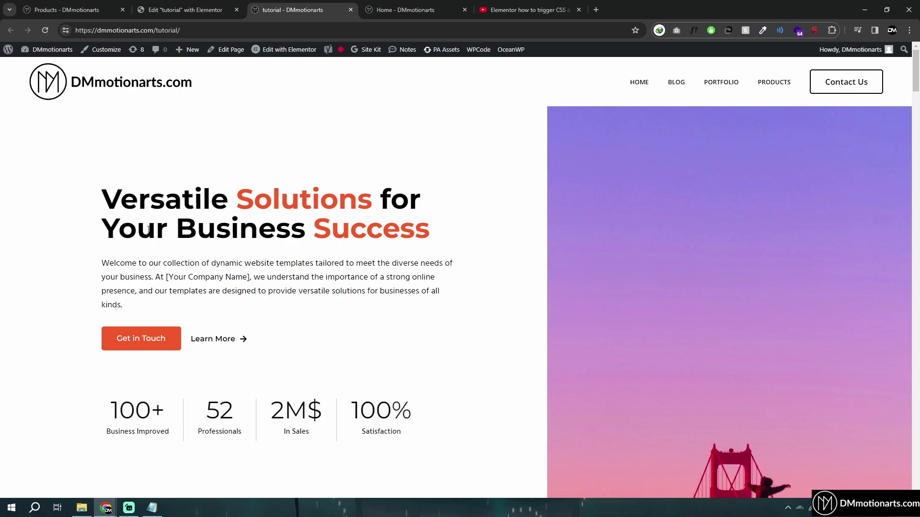
Scroll down and up the tutorial page to watch the section headings reveal.
scroll(149, 230, down, 10)
scroll(350, 252, up, 4)
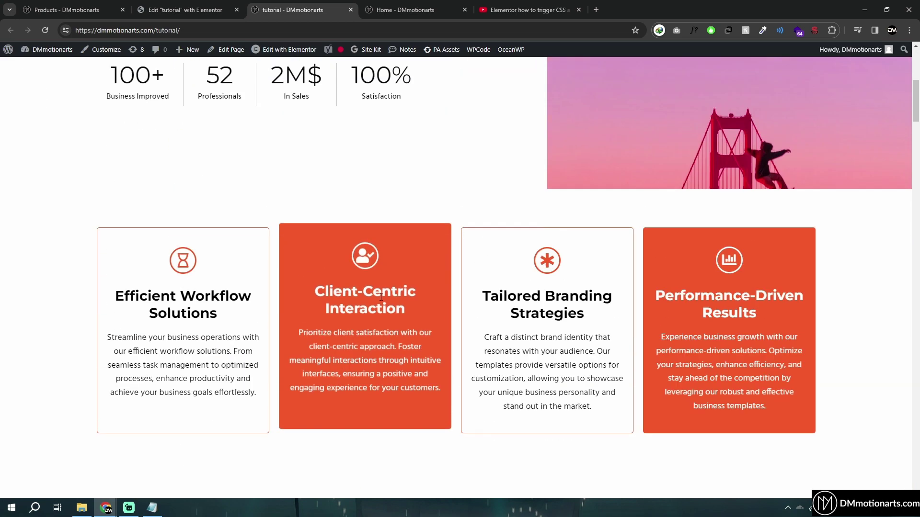
scroll(380, 312, down, 8)
scroll(383, 297, up, 5)
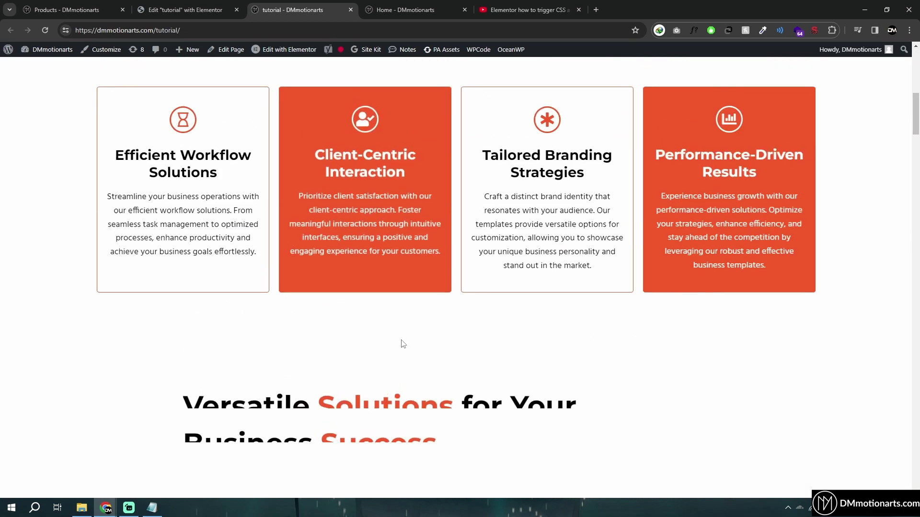
scroll(403, 344, up, 3)
scroll(422, 340, down, 4)
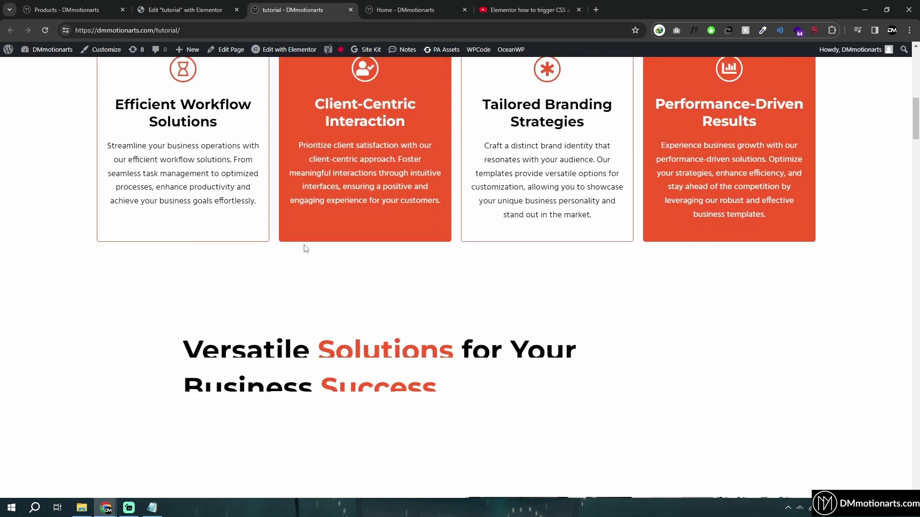
scroll(271, 245, down, 2)
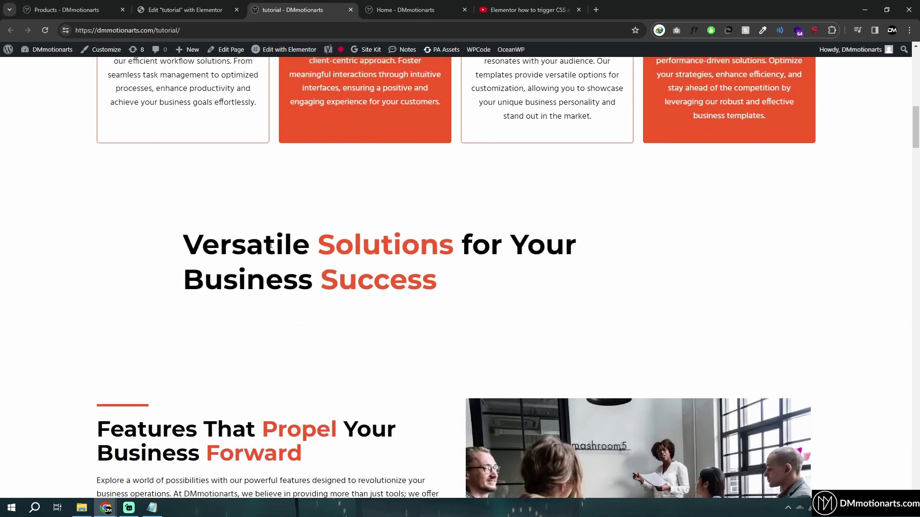
scroll(271, 245, down, 1)
scroll(376, 305, up, 7)
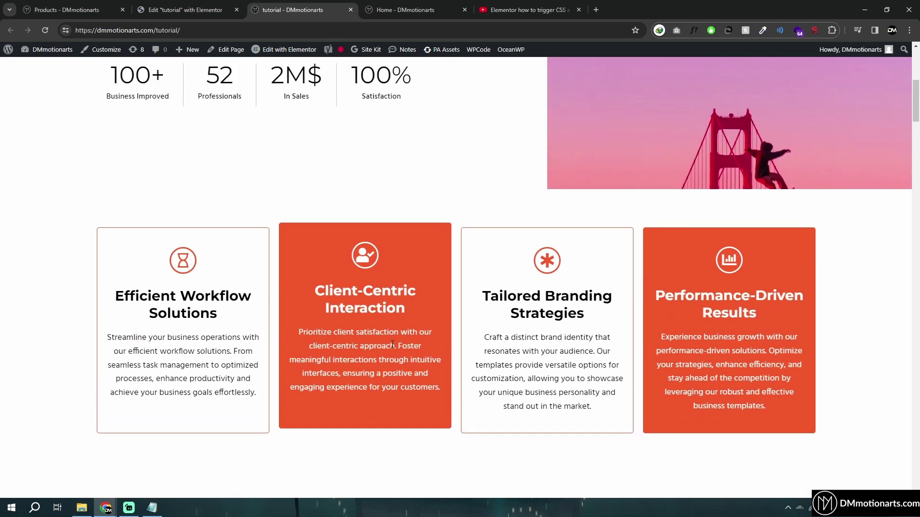
scroll(392, 344, down, 9)
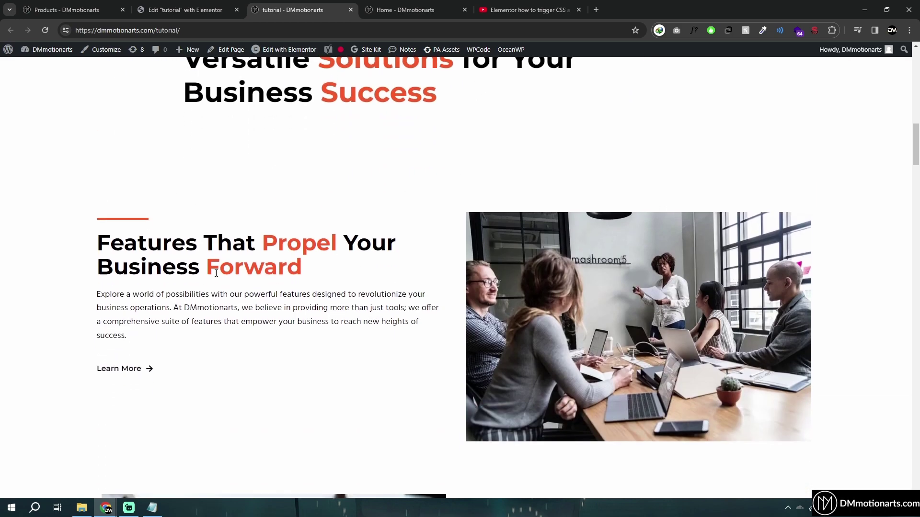
scroll(216, 273, down, 1)
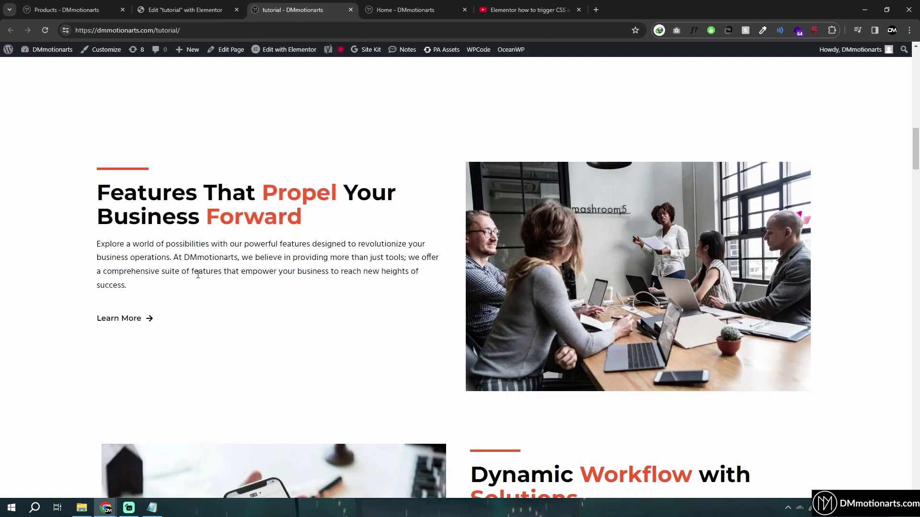
scroll(269, 139, up, 10)
Back in the editor, copy the hero's Versatile Solutions heading.
click(194, 4)
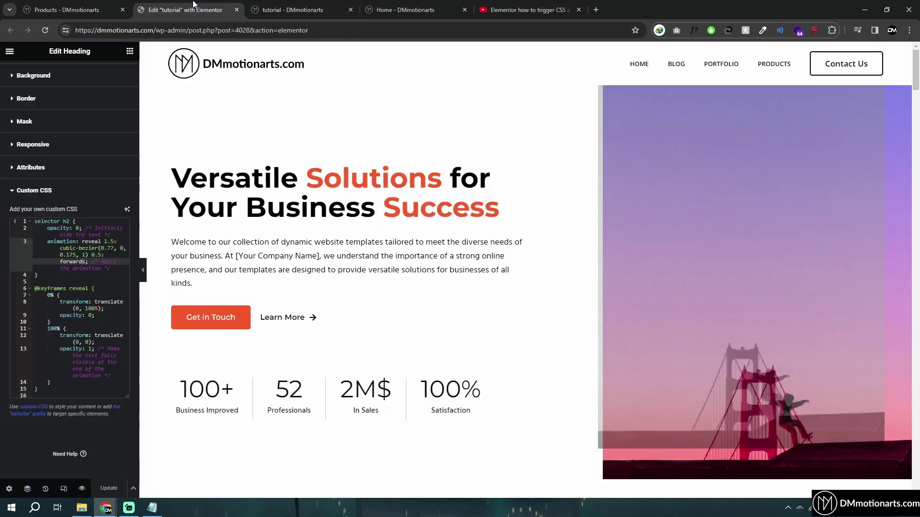
click(132, 51)
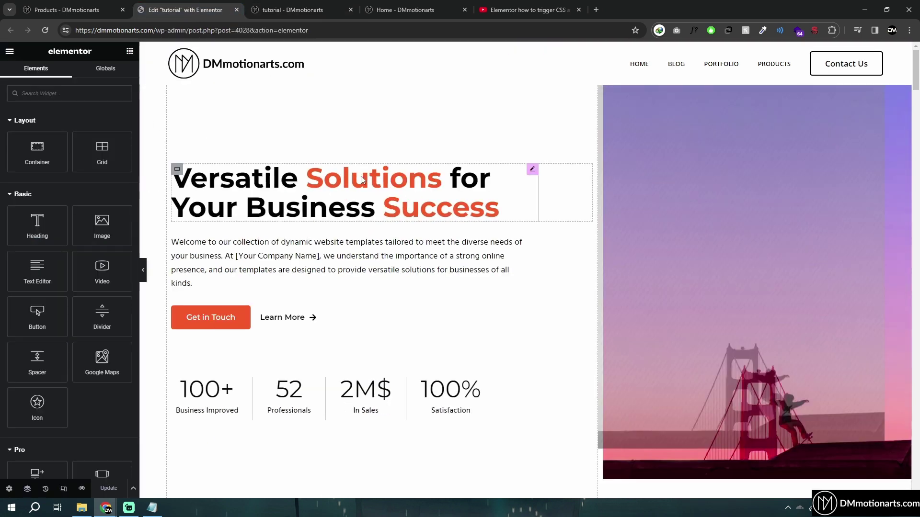
click(533, 172)
right_click(534, 173)
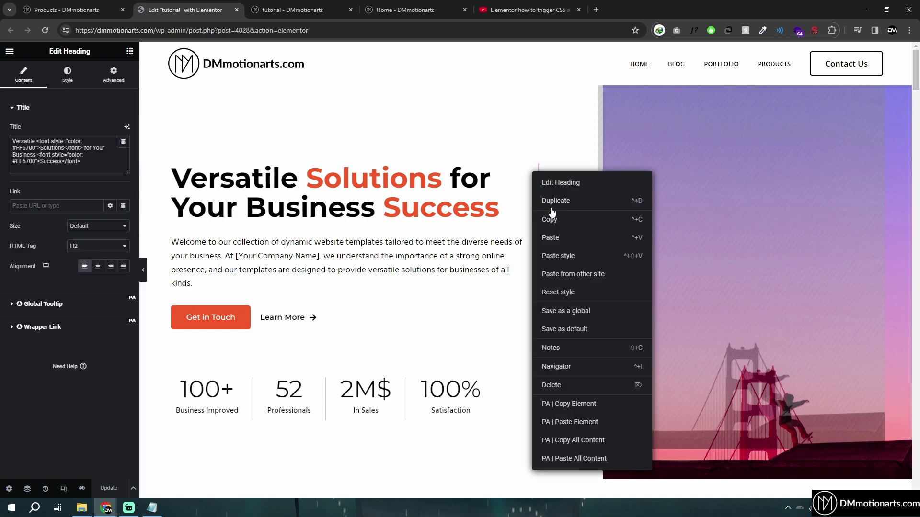
click(551, 219)
Add a single-column Flexbox container above the service cards.
scroll(504, 250, down, 5)
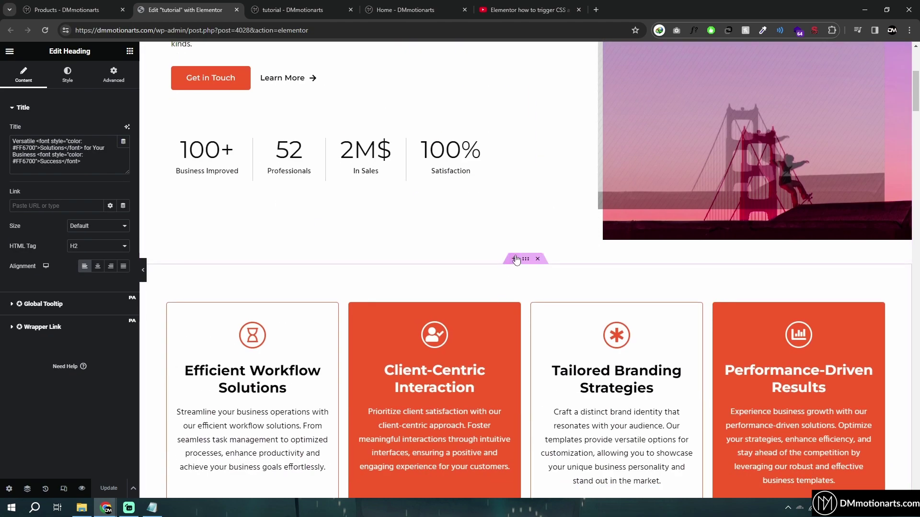
click(530, 256)
click(493, 306)
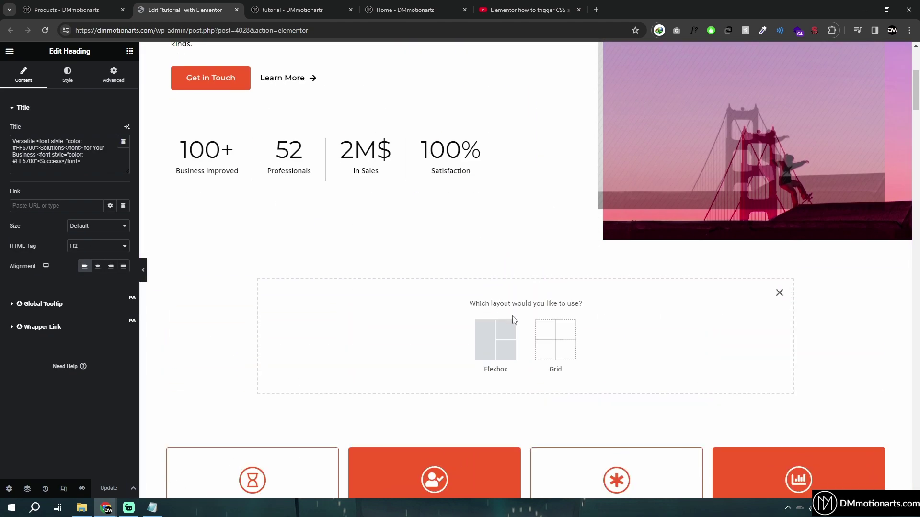
click(497, 342)
click(394, 330)
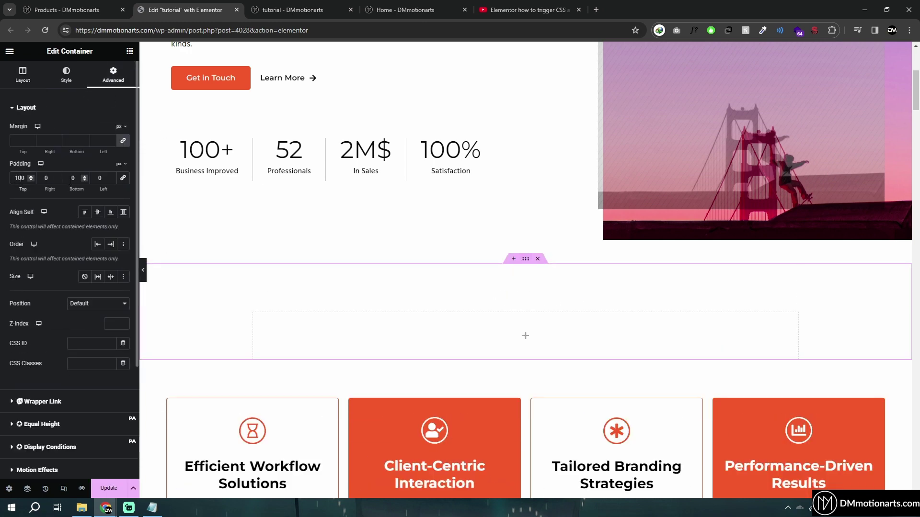
Set the new section's top and bottom padding to 100.
click(72, 179)
text(100)
click(46, 178)
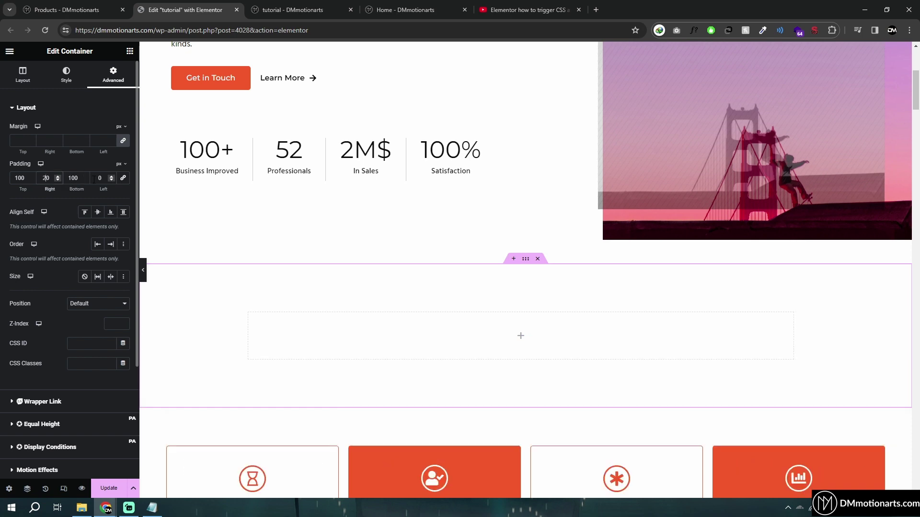
click(189, 190)
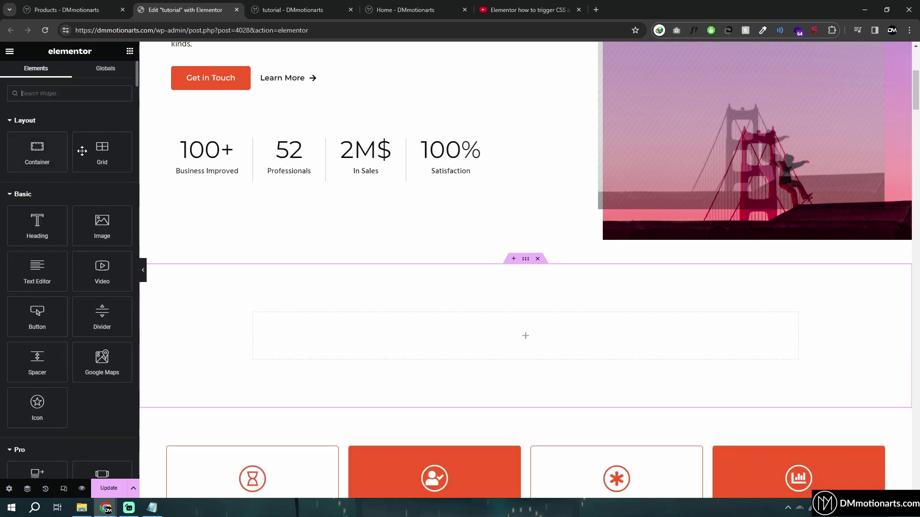
Place an inner container with a heading widget inside the new section.
drag(50, 160, 486, 331)
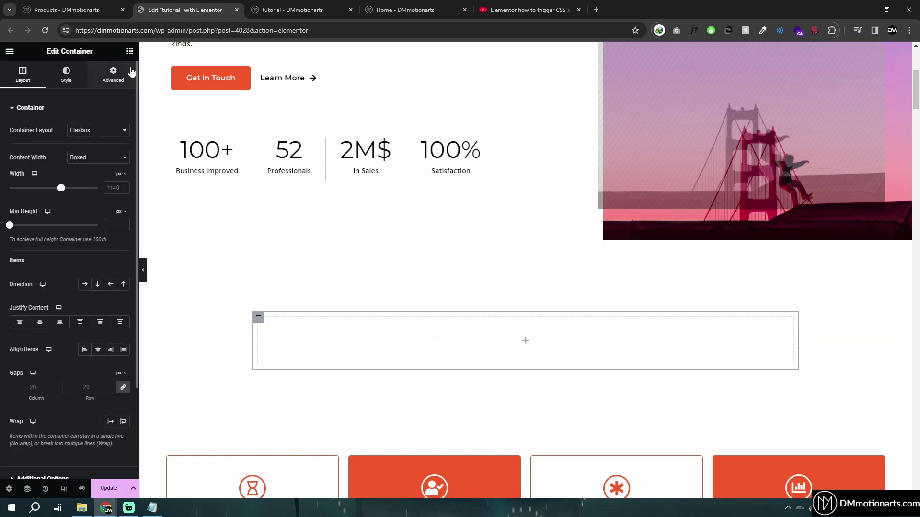
click(130, 50)
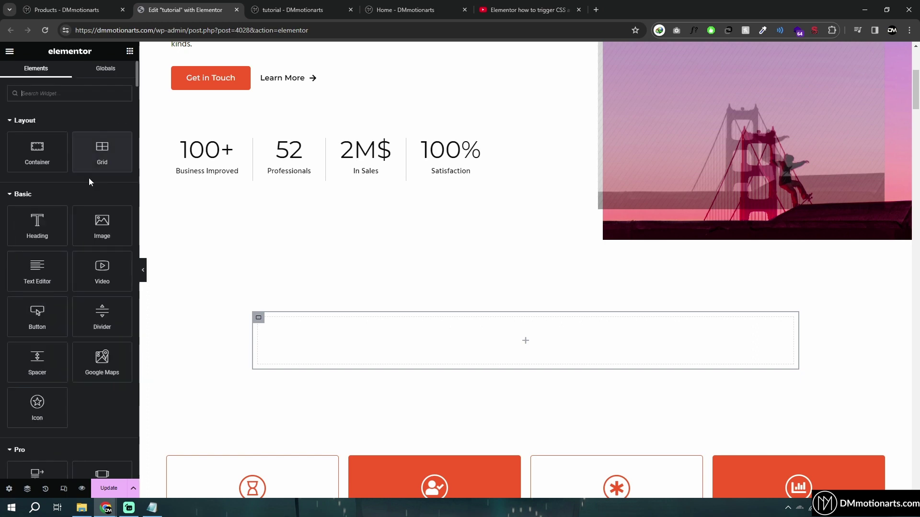
drag(37, 222, 482, 342)
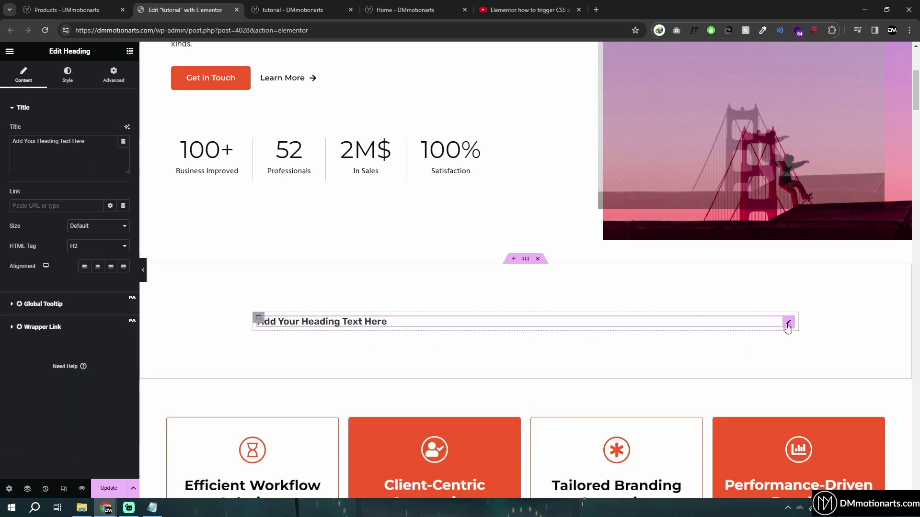
Paste the copied Versatile Solutions heading and delete the placeholder heading.
right_click(788, 328)
click(800, 267)
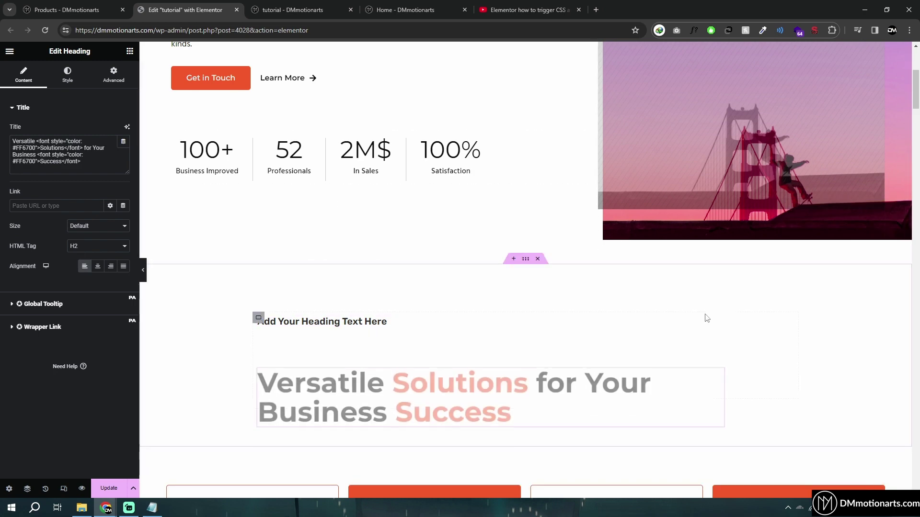
click(787, 322)
key(Delete)
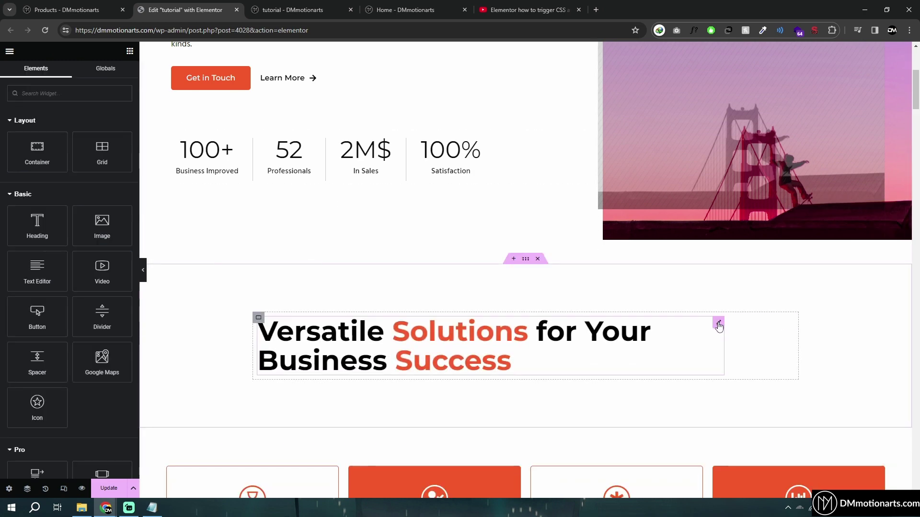
click(718, 324)
click(114, 75)
Set the pasted heading's entrance animation to Fade In Up.
scroll(74, 317, down, 7)
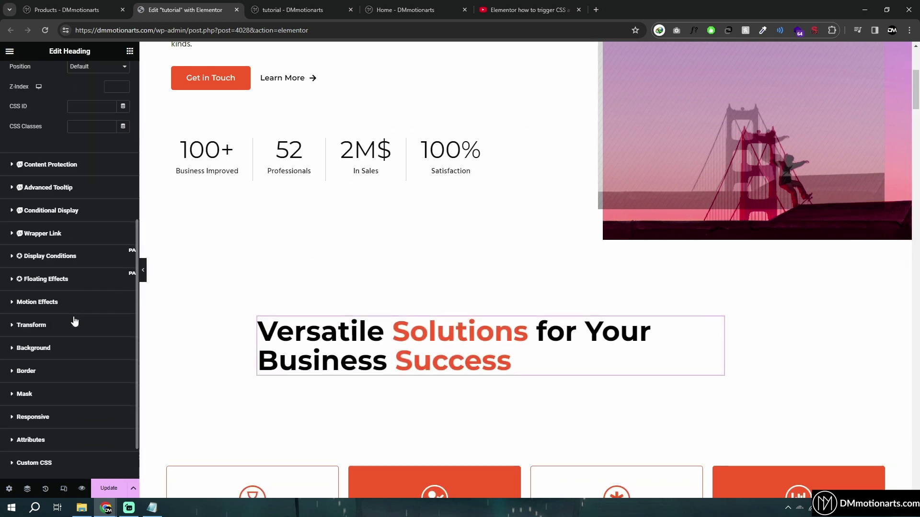
click(14, 412)
scroll(72, 386, down, 3)
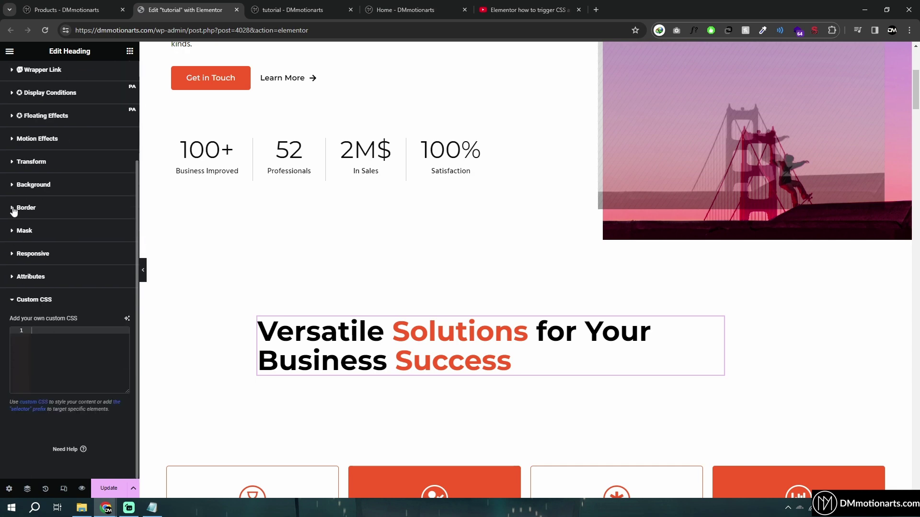
click(19, 162)
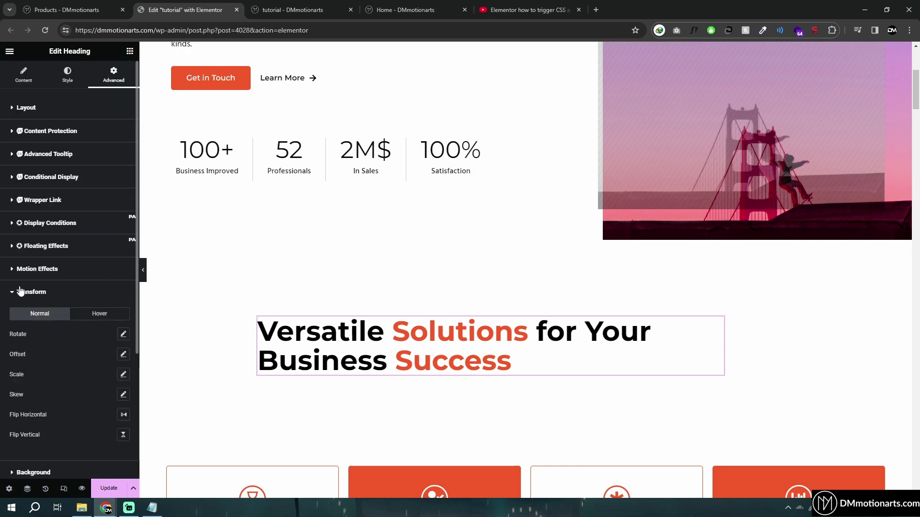
click(12, 270)
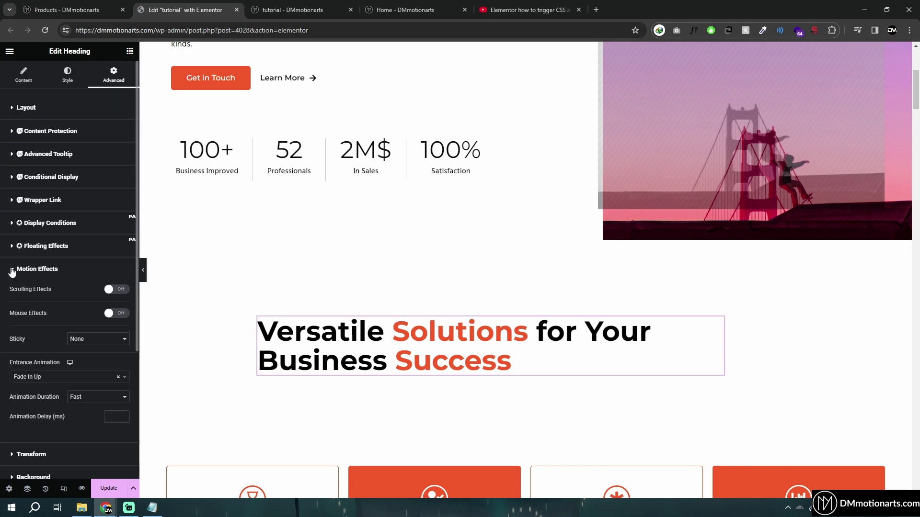
click(119, 381)
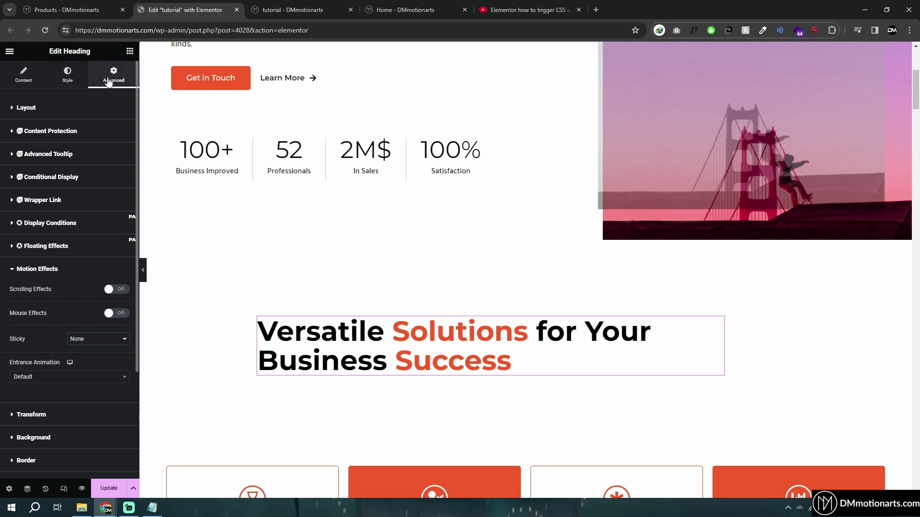
click(49, 378)
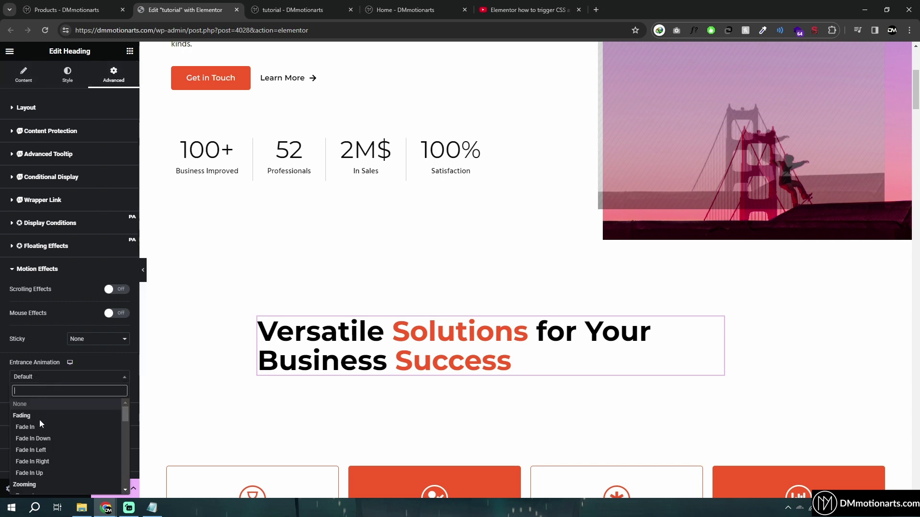
click(46, 473)
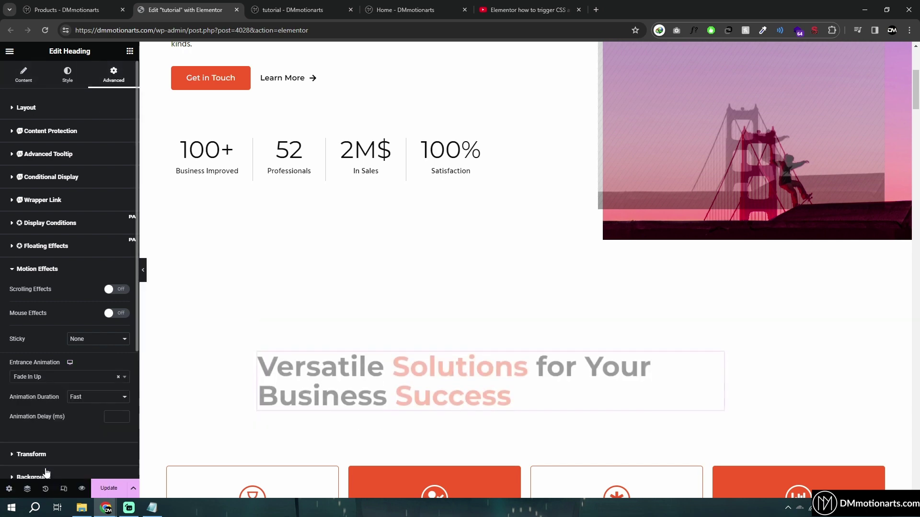
click(31, 475)
Set the heading's animation duration to Fast.
scroll(177, 349, down, 2)
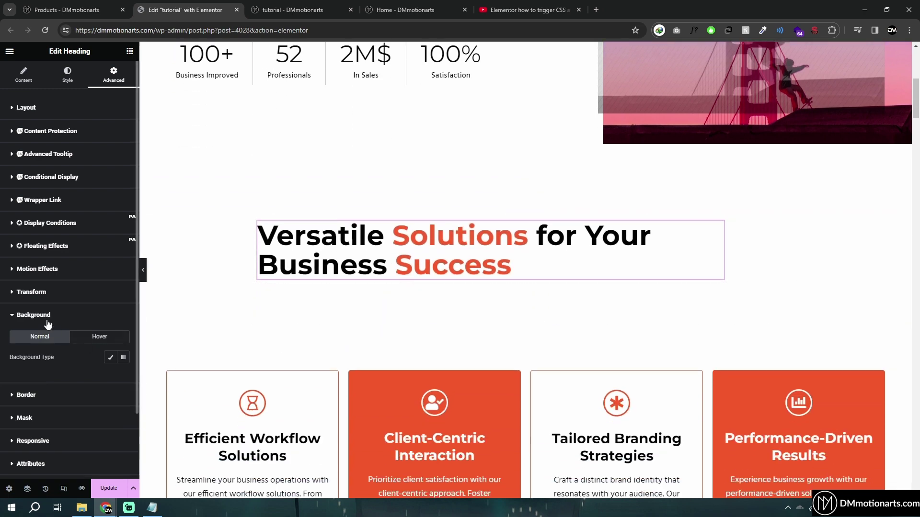
click(14, 272)
click(76, 346)
click(90, 361)
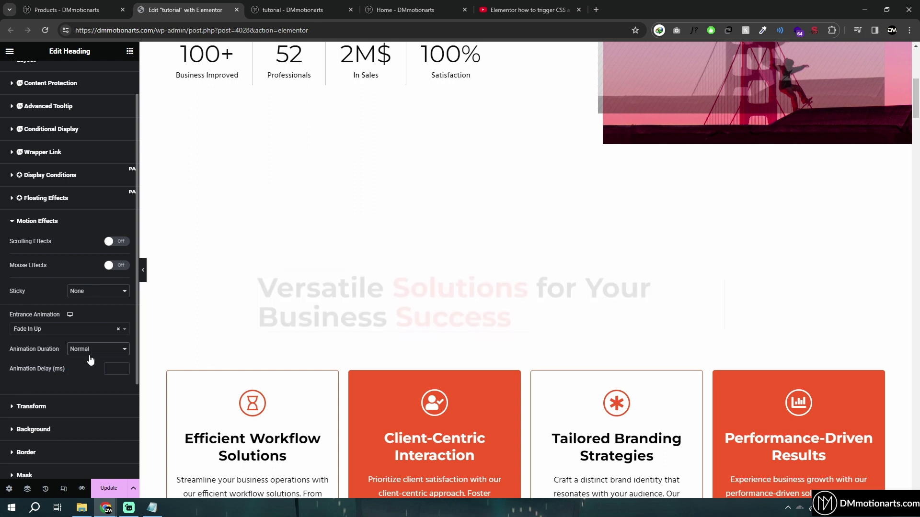
click(89, 349)
click(89, 373)
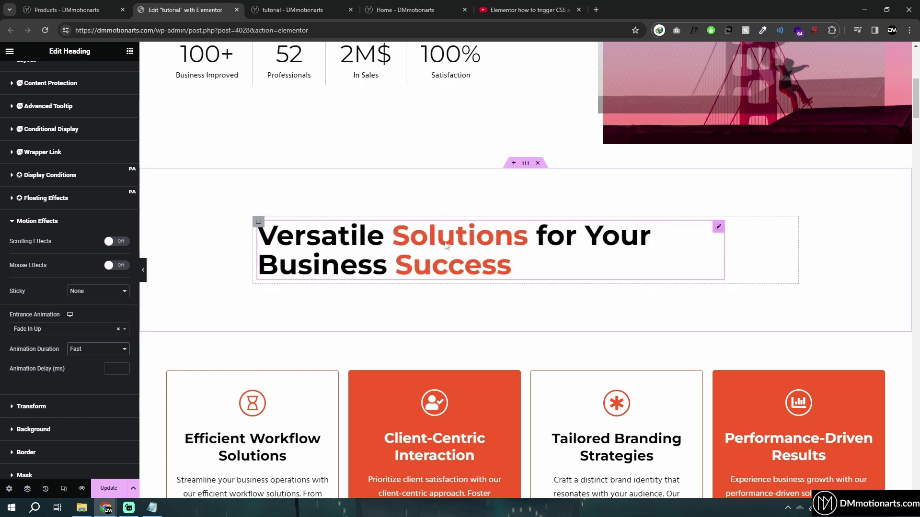
Set the heading's parent container overflow to Hidden.
click(258, 223)
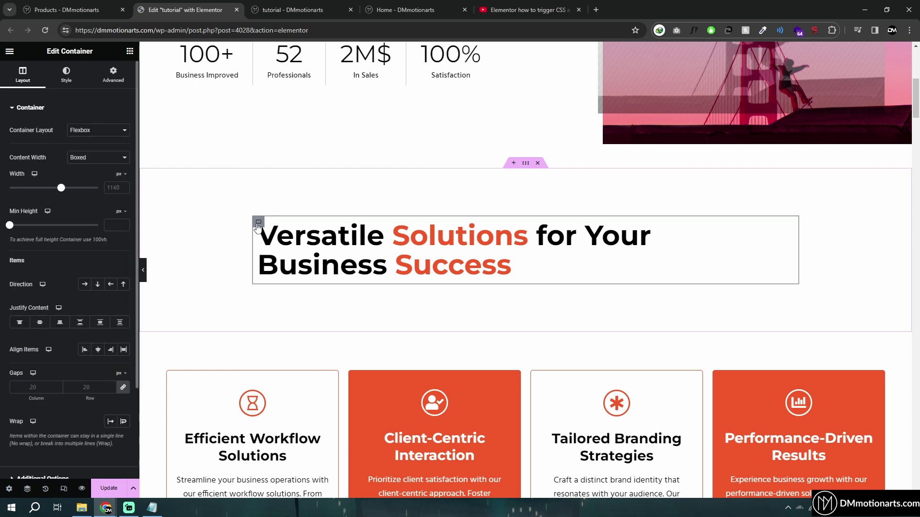
scroll(59, 328, down, 3)
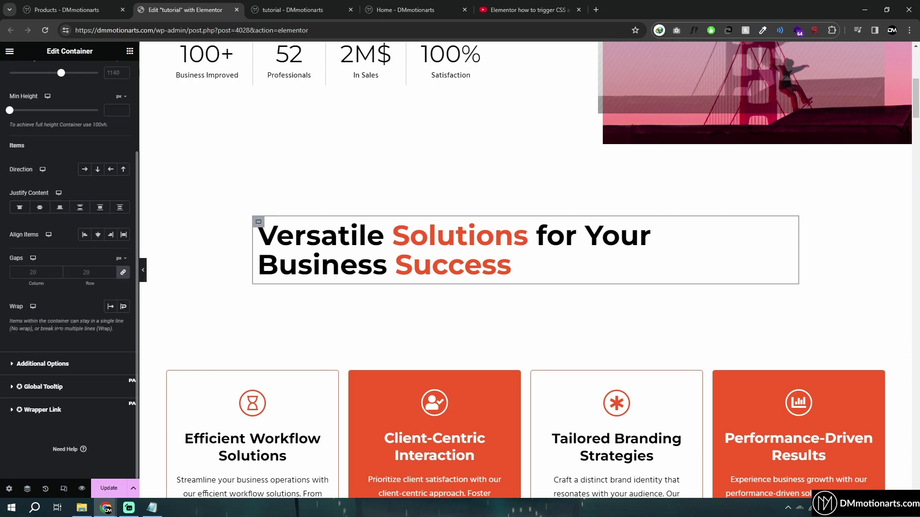
click(20, 364)
click(98, 153)
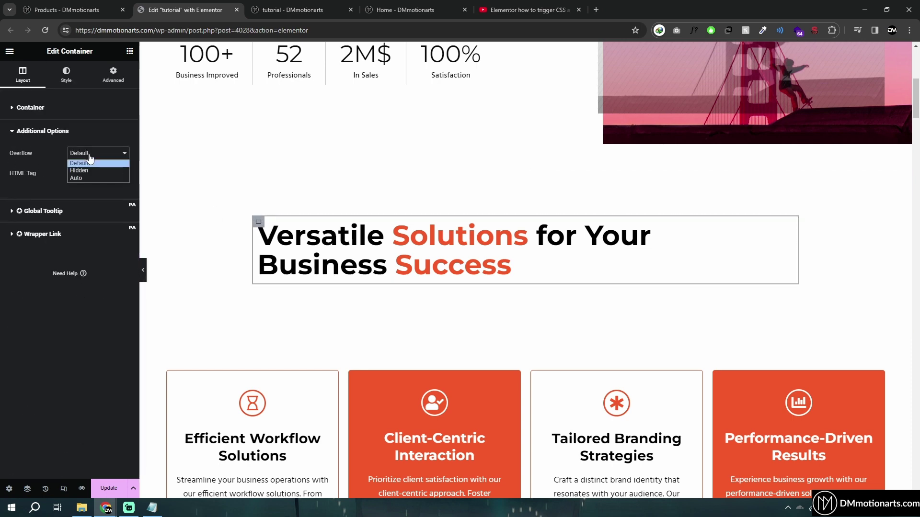
click(76, 164)
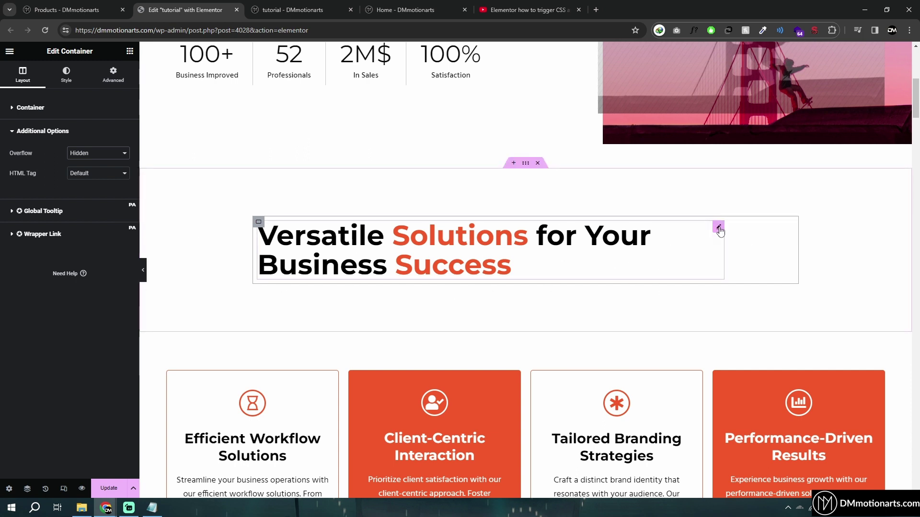
Replay the heading animation by switching duration to Normal and back to Fast.
scroll(37, 348, down, 8)
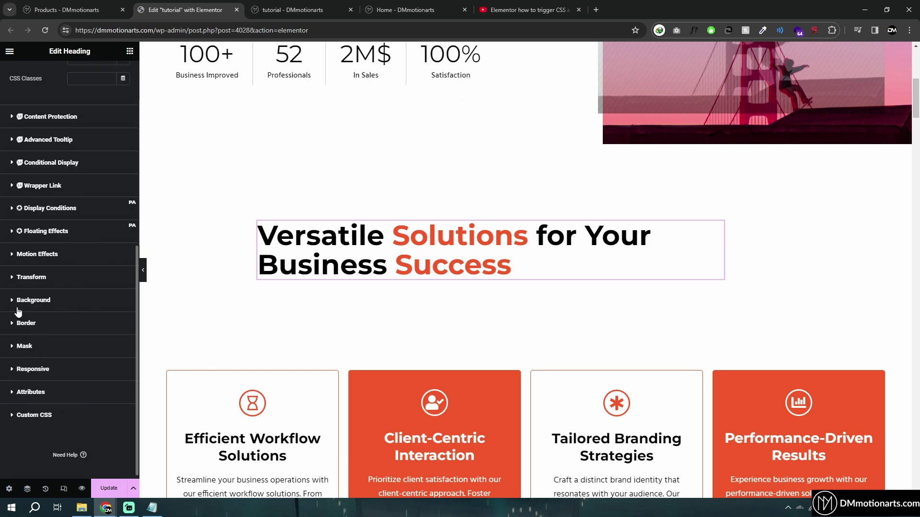
click(15, 277)
click(10, 270)
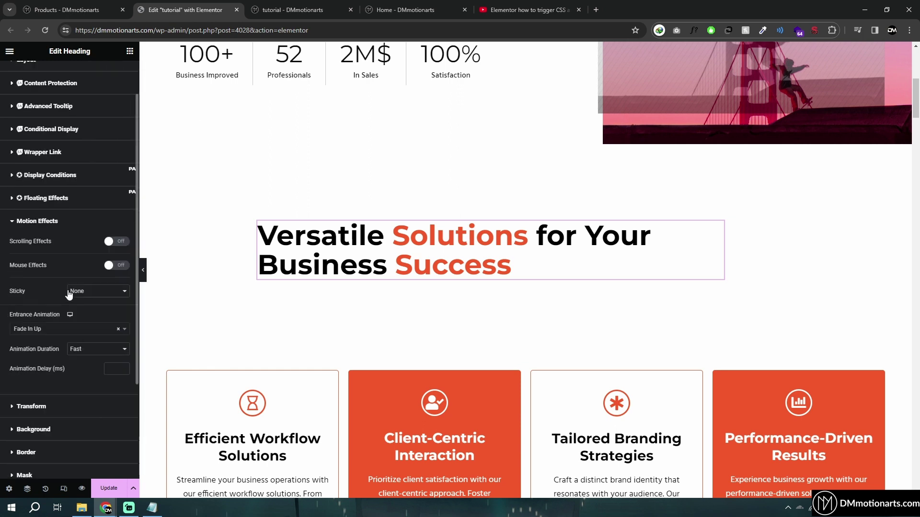
click(94, 350)
click(80, 366)
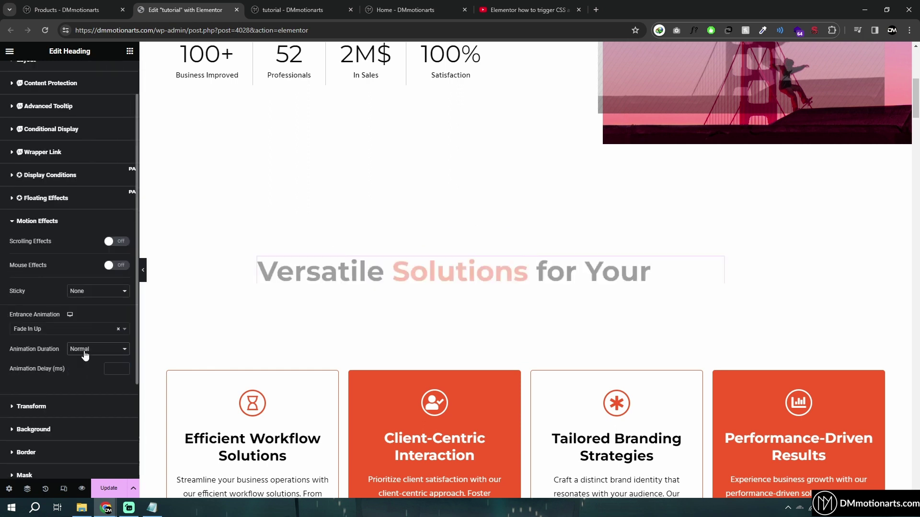
click(84, 353)
click(85, 373)
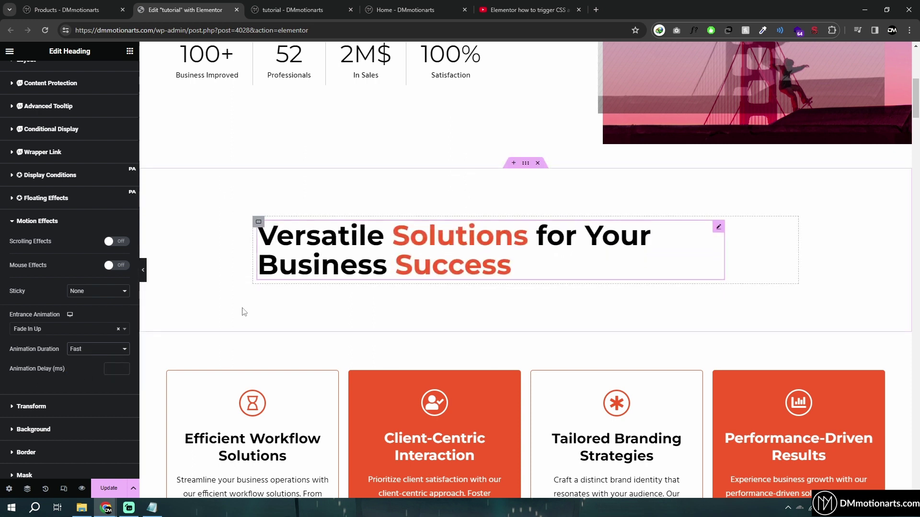
Preview the animation by toggling duration Normal then Fast, and save with Update.
click(95, 350)
click(80, 366)
click(91, 349)
click(91, 373)
click(109, 488)
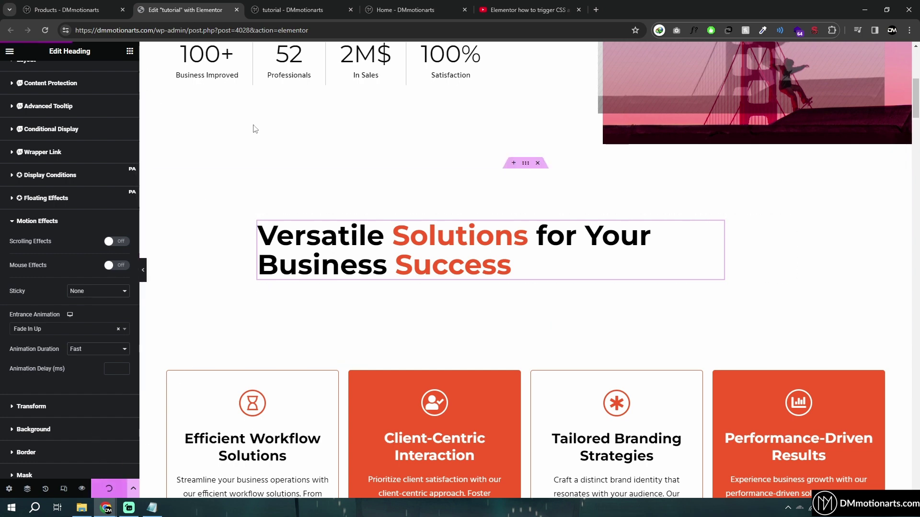
Check the heading fading upward on the live tutorial page, then return to the editor.
click(288, 9)
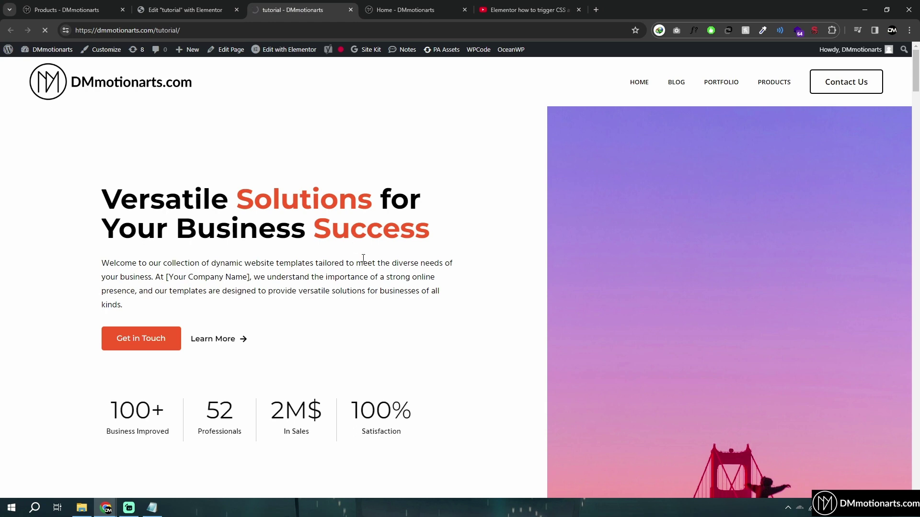
scroll(448, 285, down, 5)
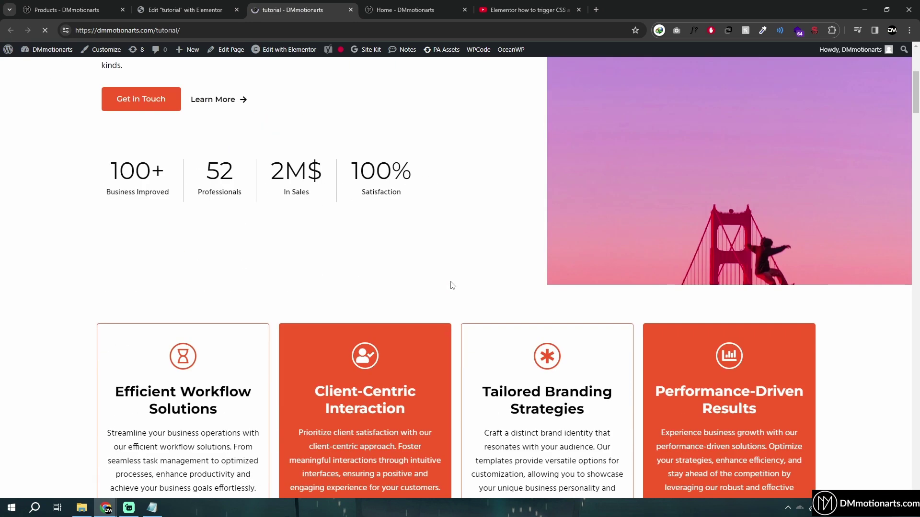
scroll(451, 286, down, 7)
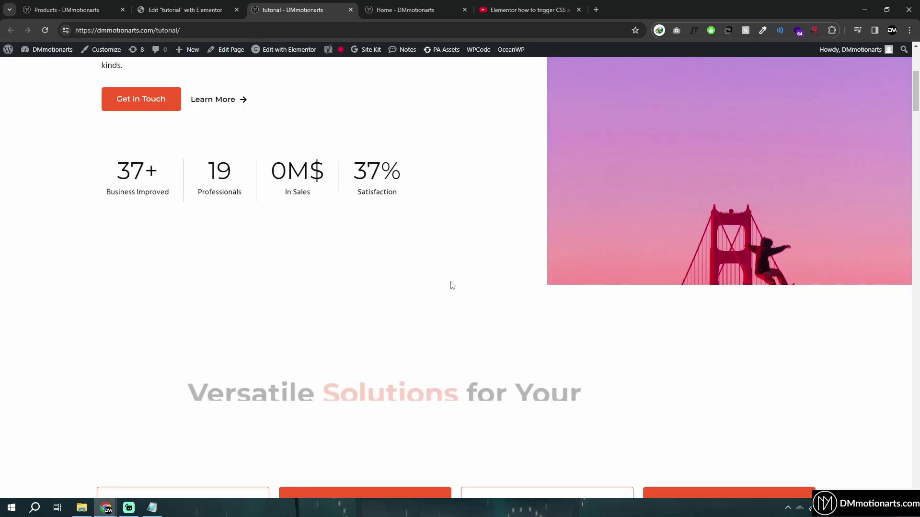
click(187, 9)
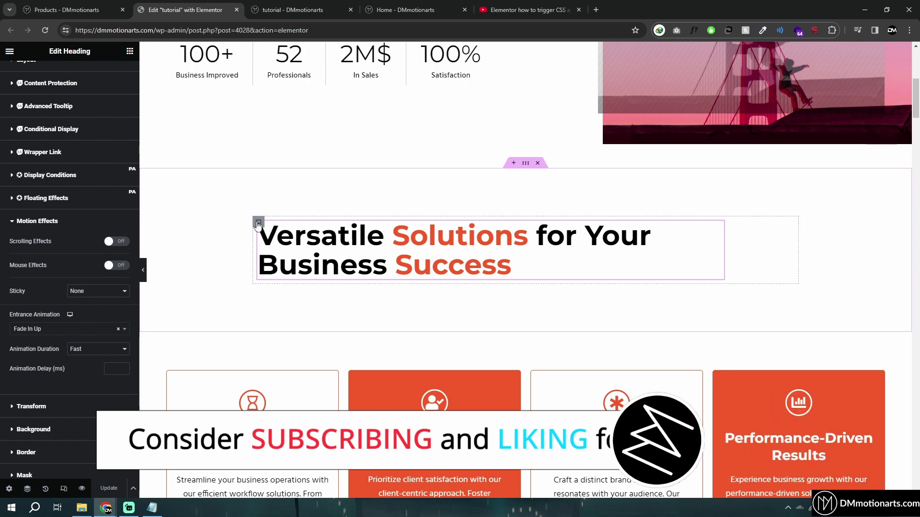
Duplicate the heading container and trim the first heading to 'Versatile Solutions for Your'.
right_click(277, 217)
click(280, 211)
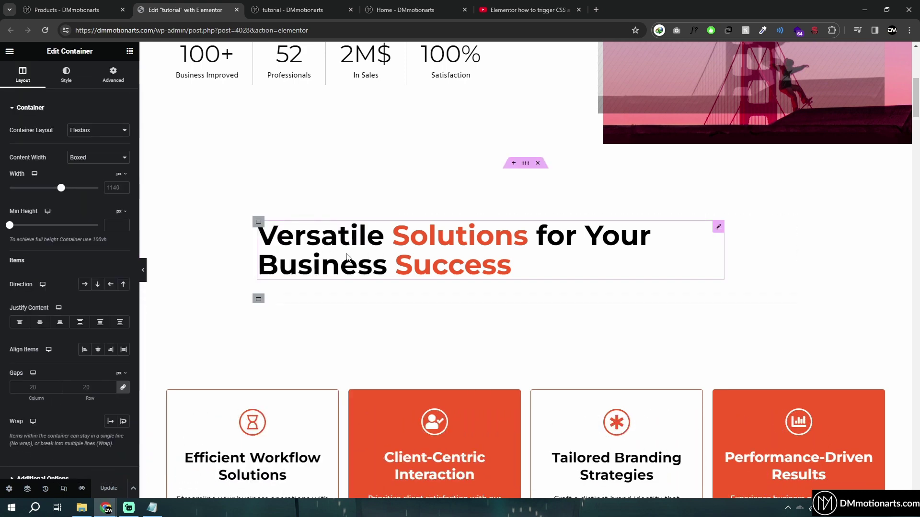
click(562, 265)
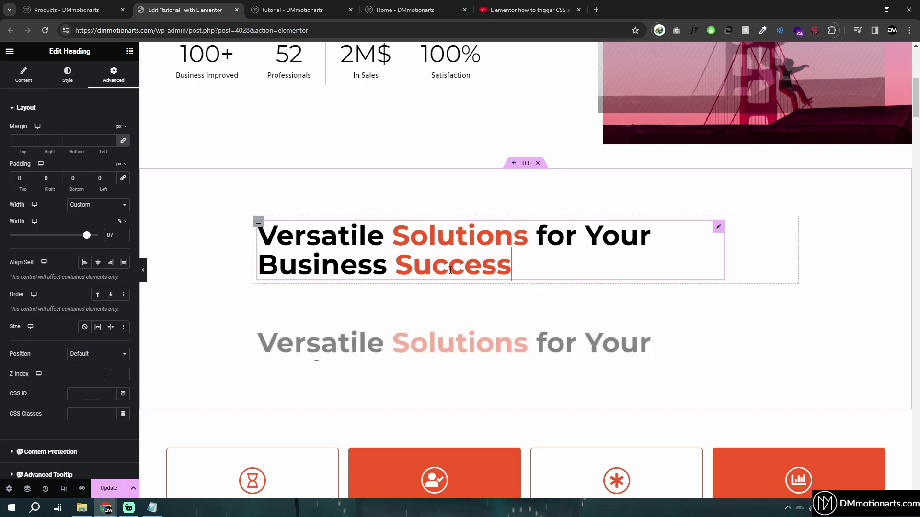
drag(563, 265, 266, 269)
key(BackSpace)
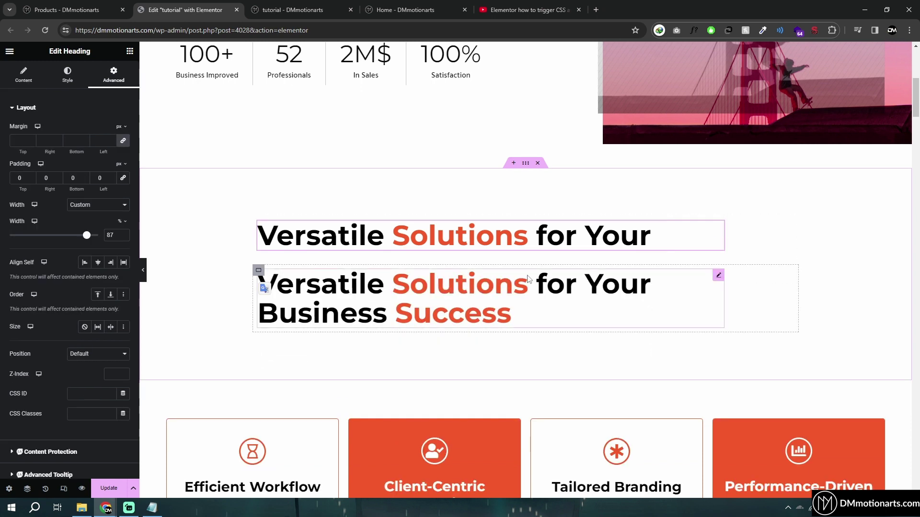
Trim the duplicated heading to 'Business Success'.
click(486, 315)
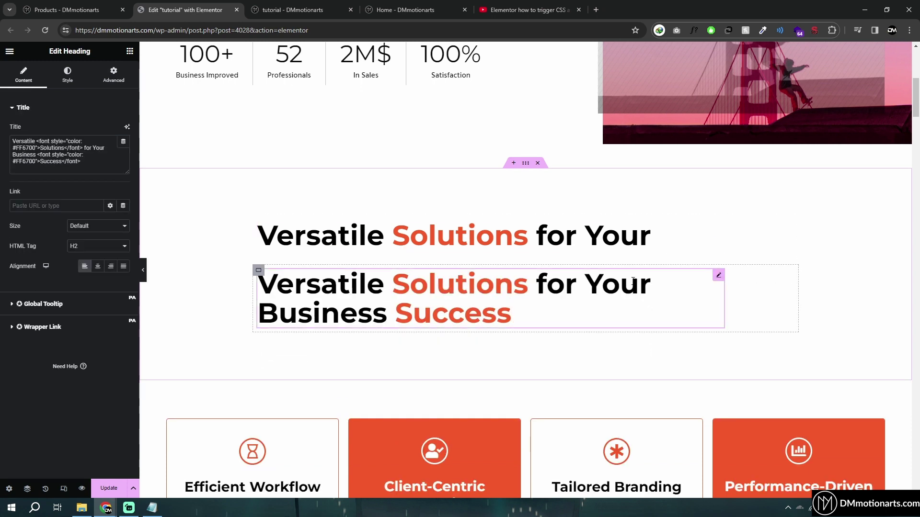
drag(652, 284, 259, 284)
key(BackSpace)
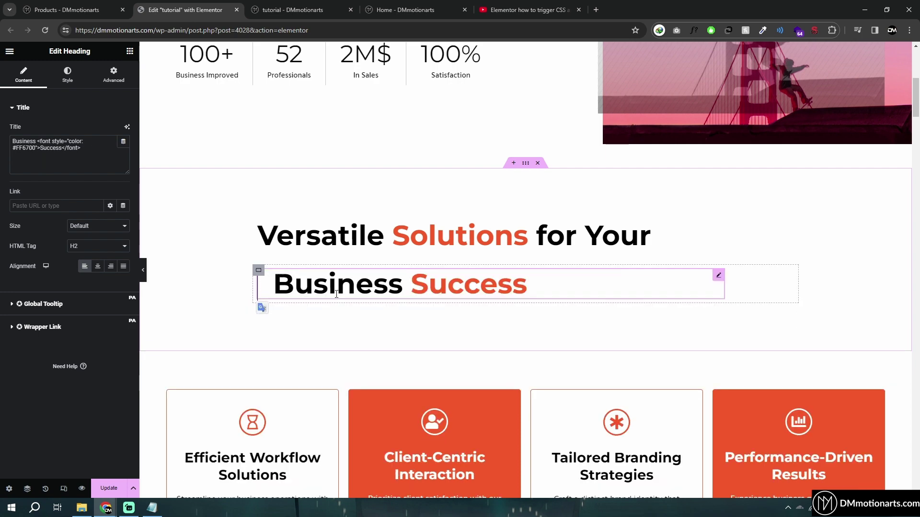
click(525, 164)
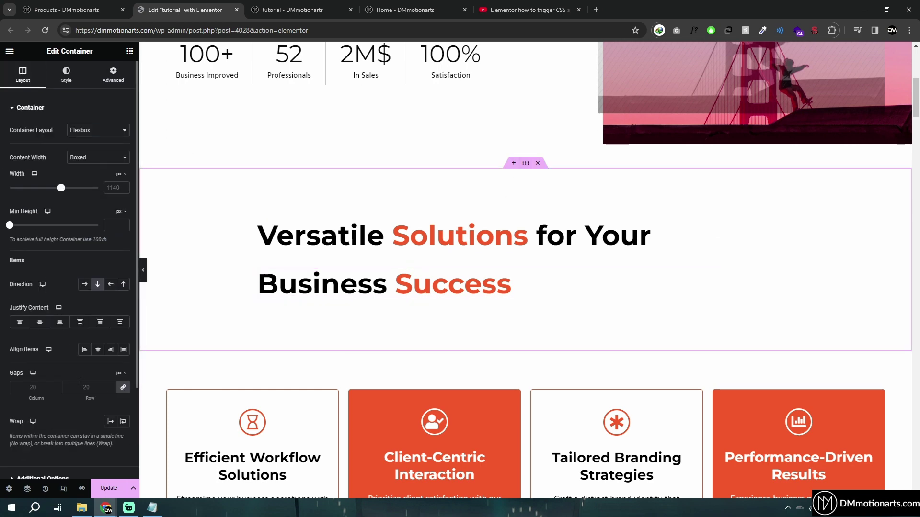
Set the gap between the two headings to 0.
click(85, 387)
text(100)
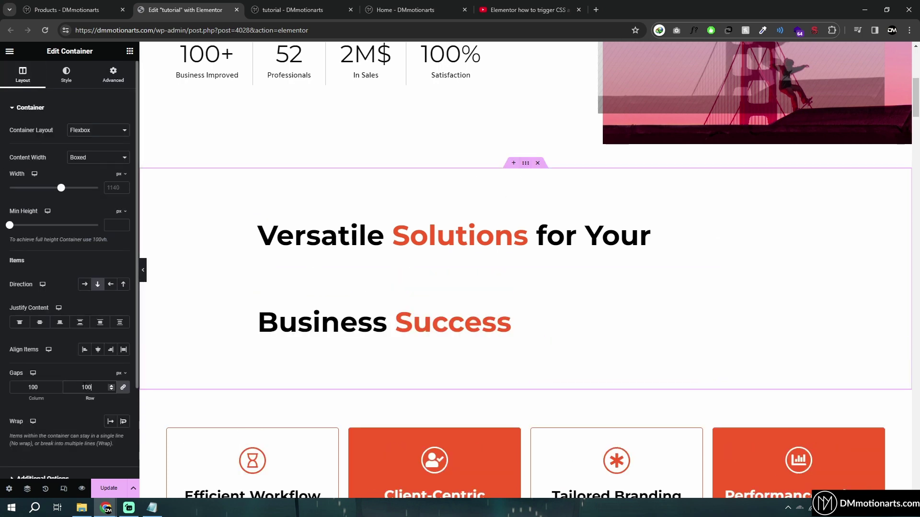
key(ctrl+a)
text(0)
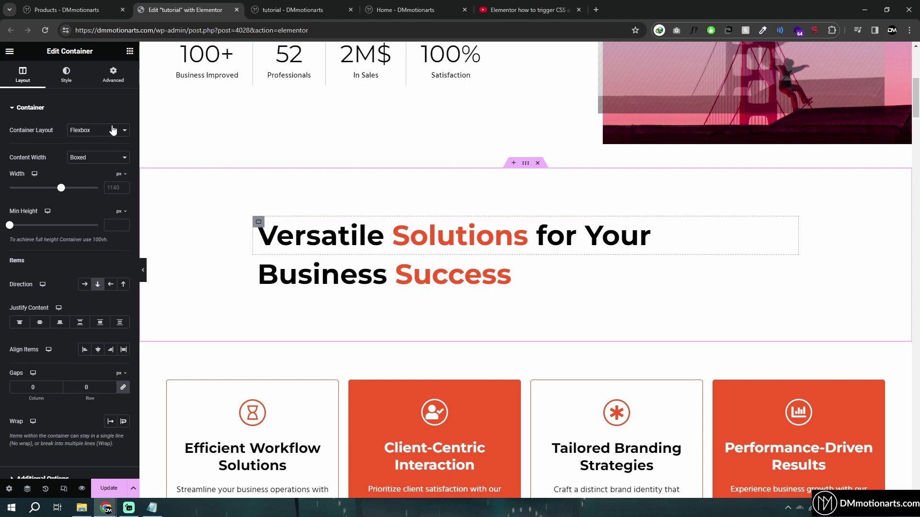
Give the lower heading's container zero margins with a 10 px top margin.
click(113, 75)
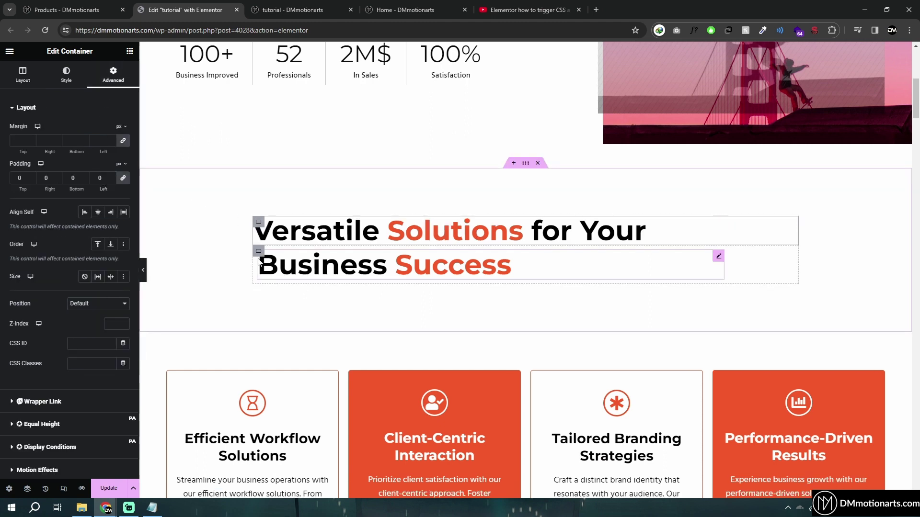
click(259, 261)
click(258, 251)
click(113, 75)
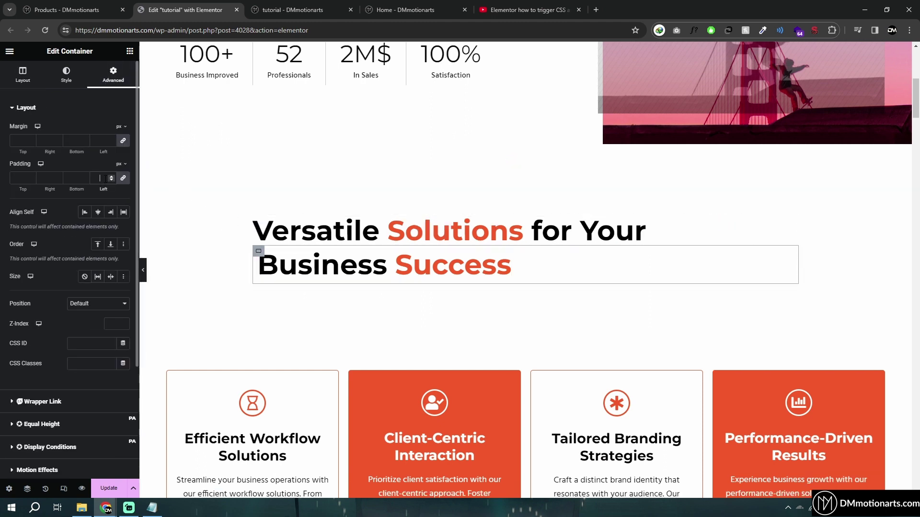
text(0)
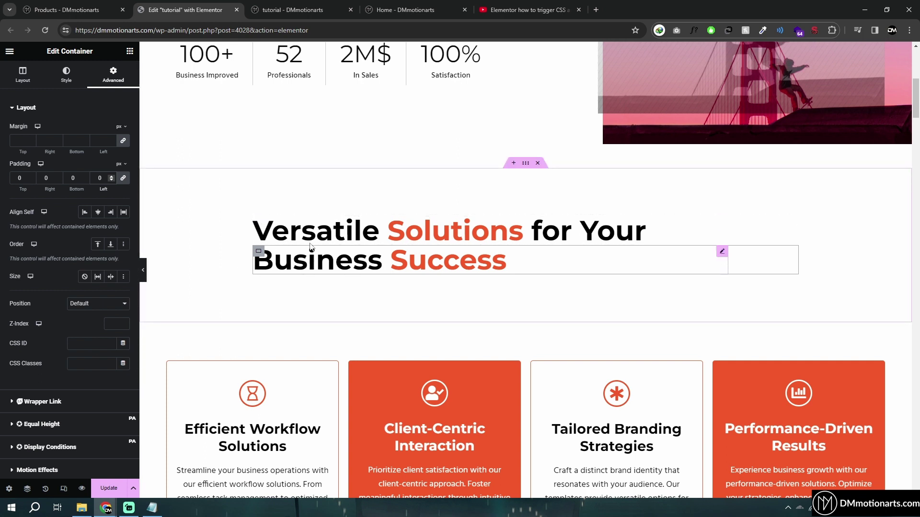
click(21, 140)
text(0)
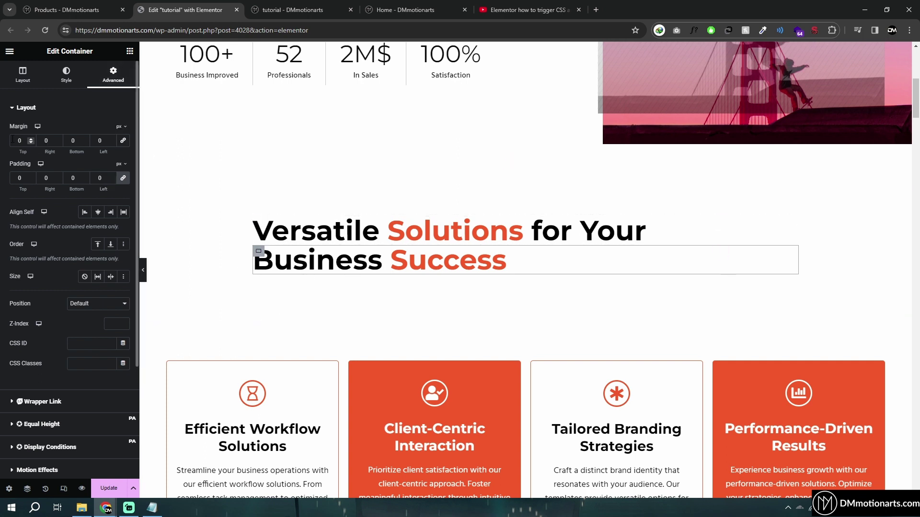
click(18, 141)
text(1)
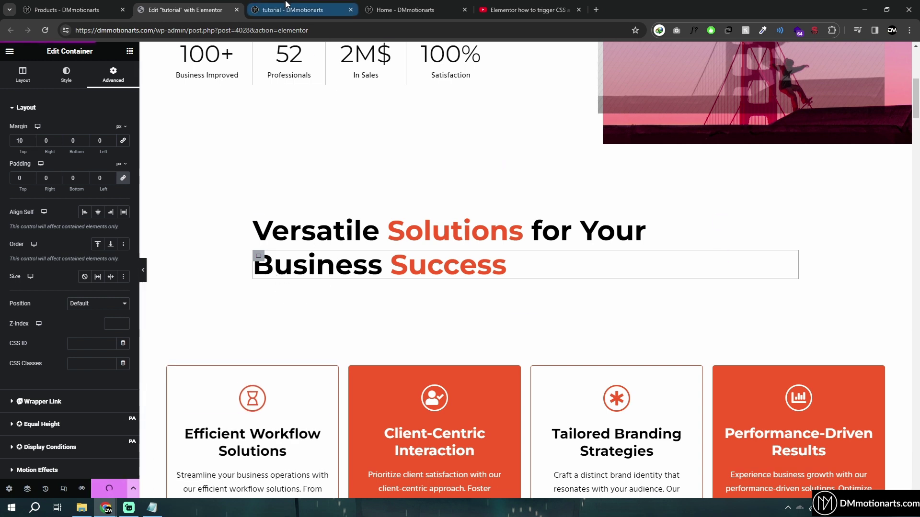
mouse_move(287, 4)
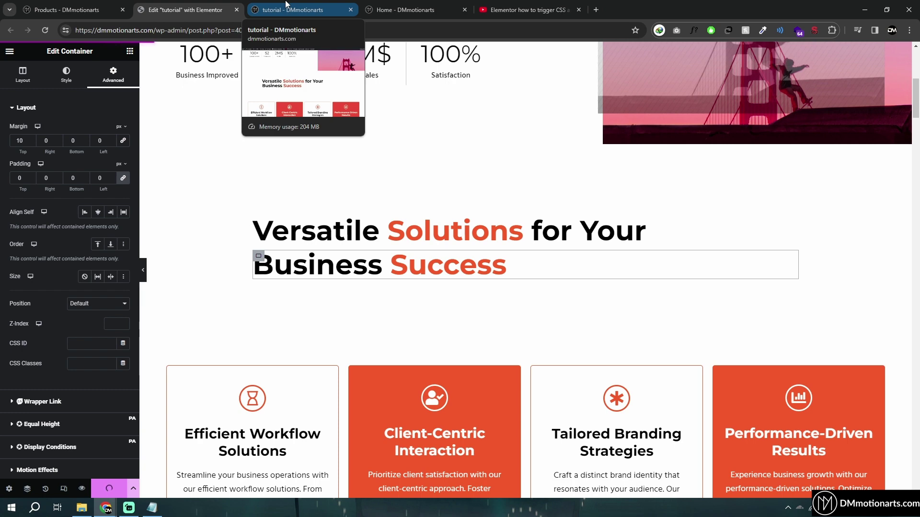
key(ctrl+Tab)
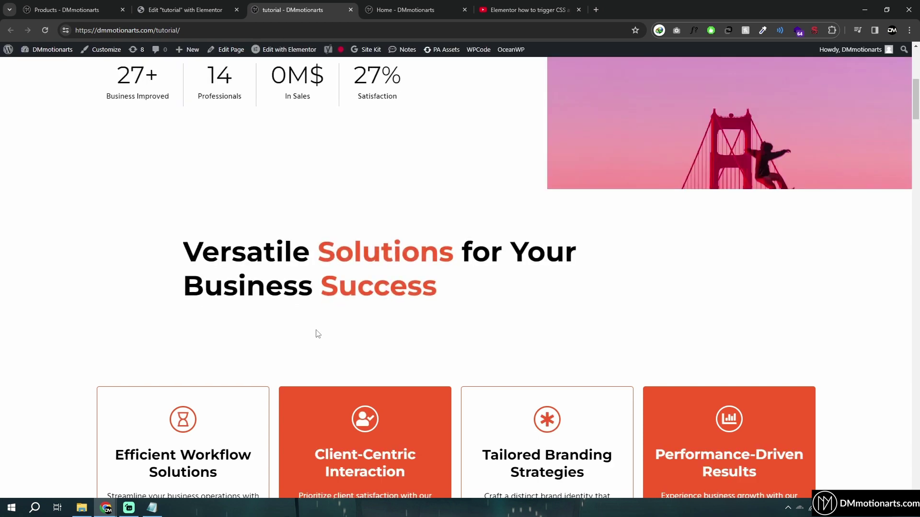
click(171, 5)
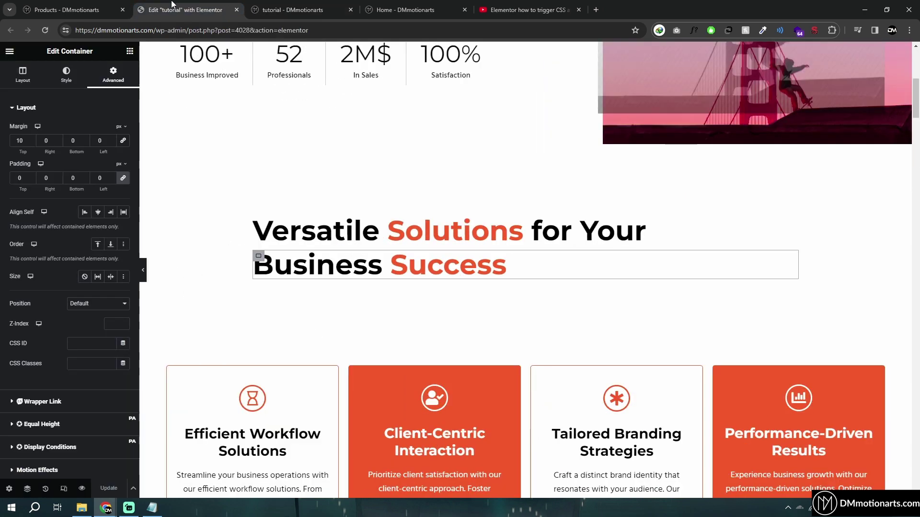
click(257, 223)
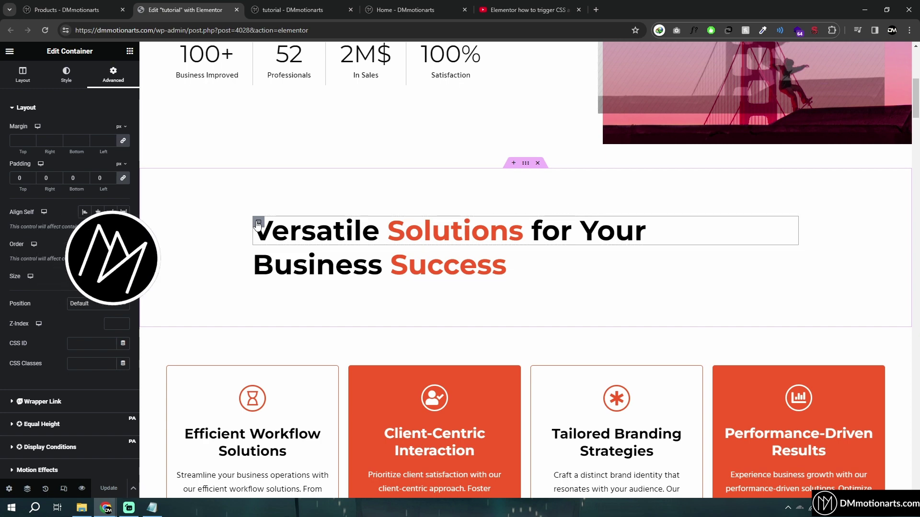
Delete the two-heading container and select the hero Versatile Solutions heading.
click(539, 165)
scroll(272, 392, up, 7)
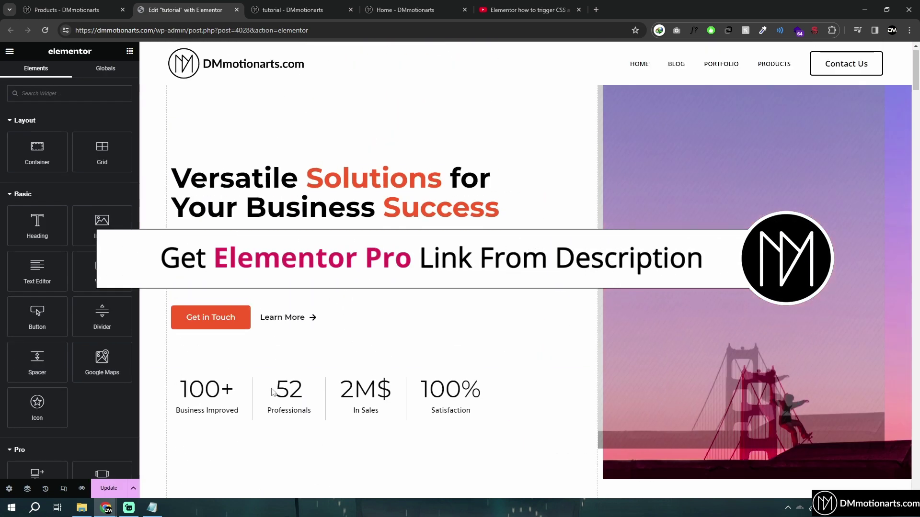
scroll(488, 266, down, 9)
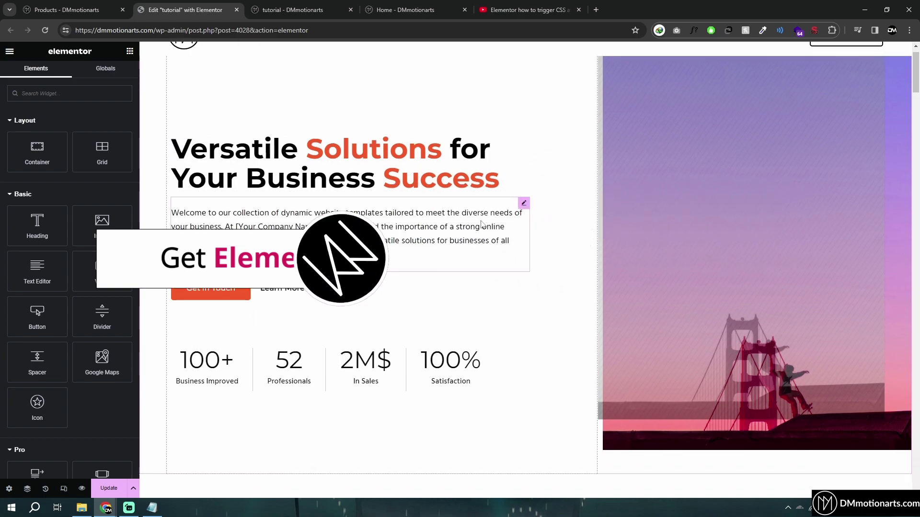
scroll(488, 266, down, 4)
scroll(412, 321, down, 8)
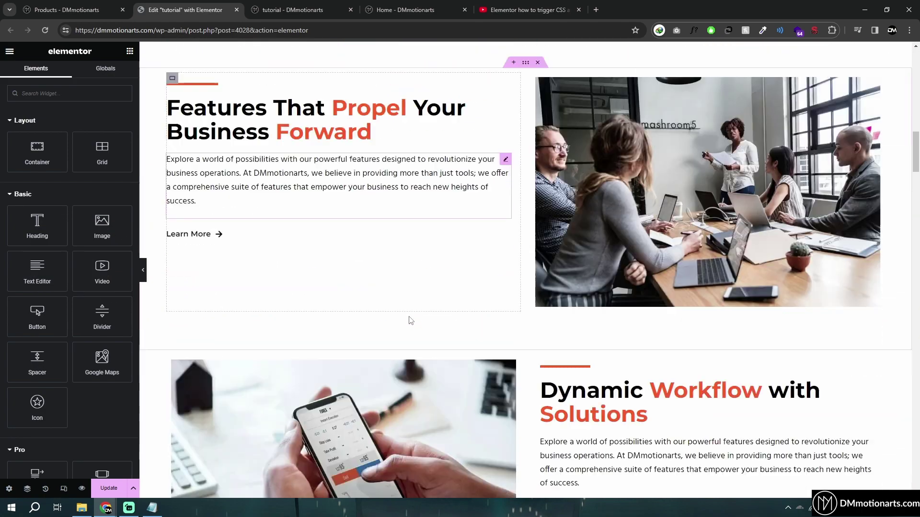
scroll(407, 314, up, 11)
scroll(409, 319, up, 6)
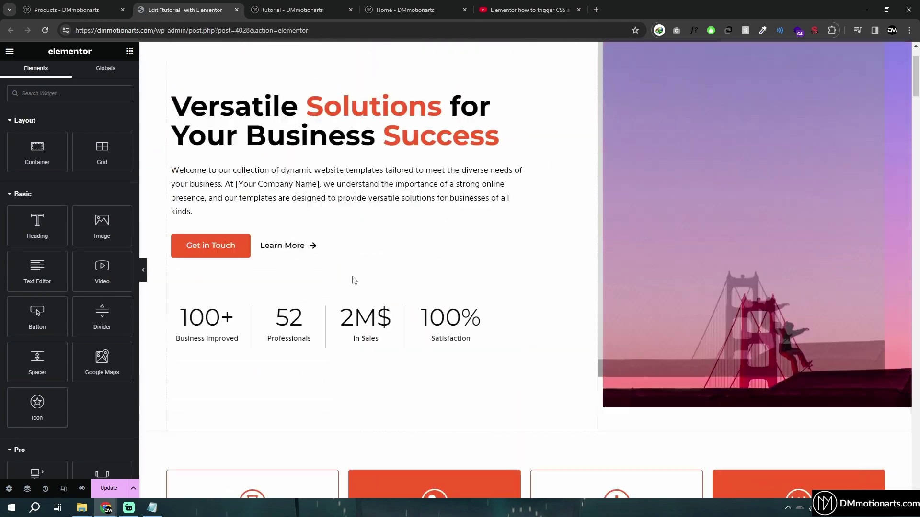
click(532, 171)
Set the hero heading's entrance animation back to Default.
click(114, 76)
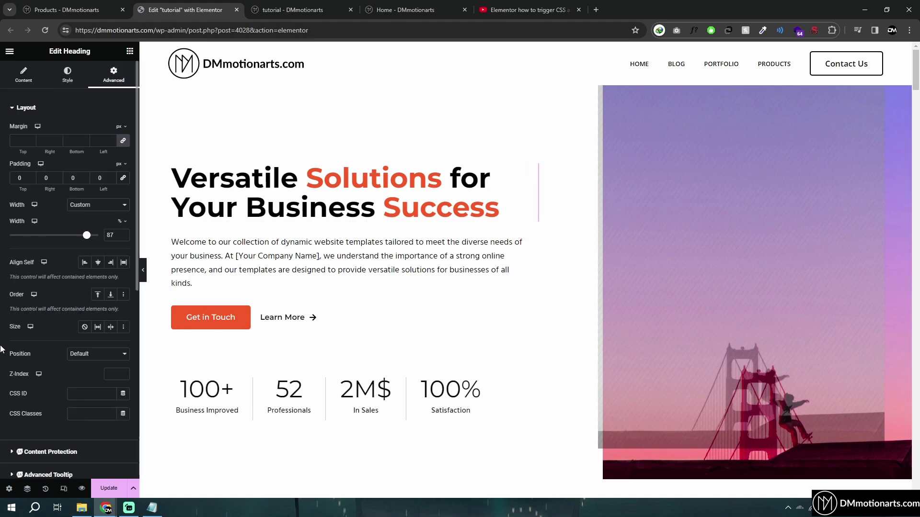
scroll(13, 342, down, 10)
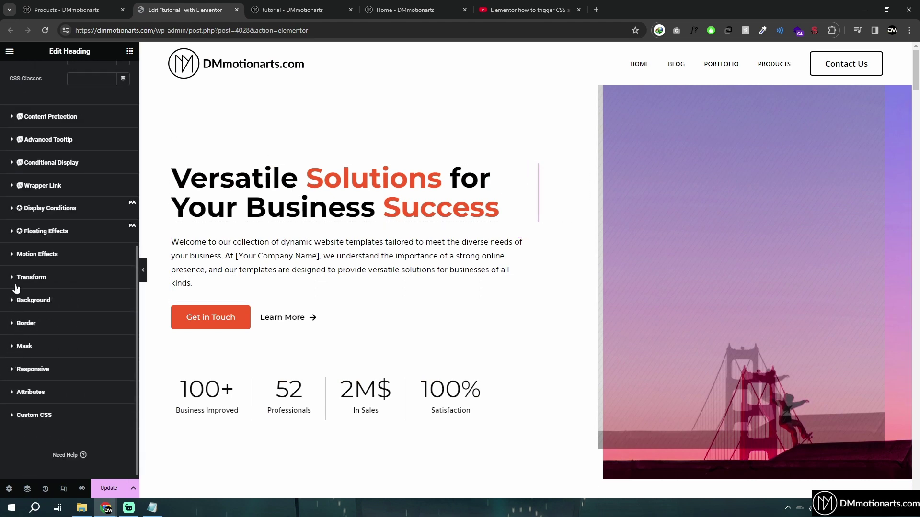
click(16, 264)
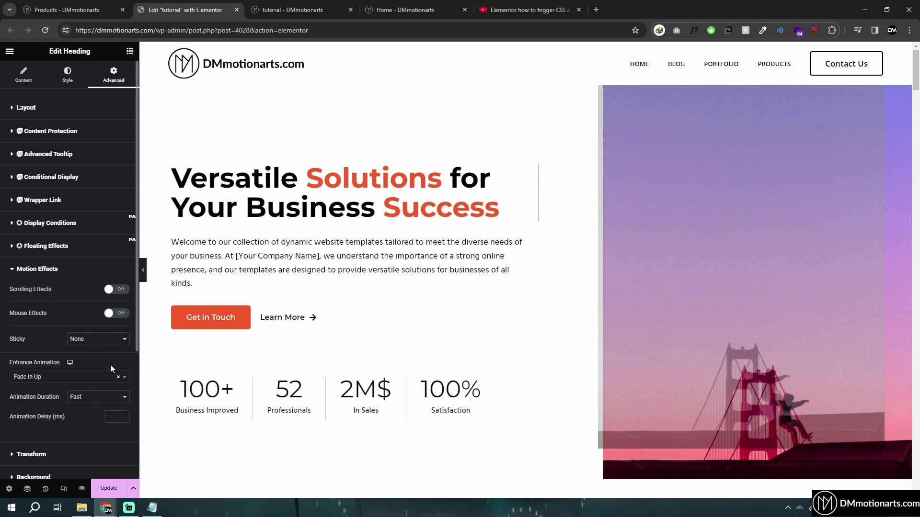
click(117, 377)
key(Home)
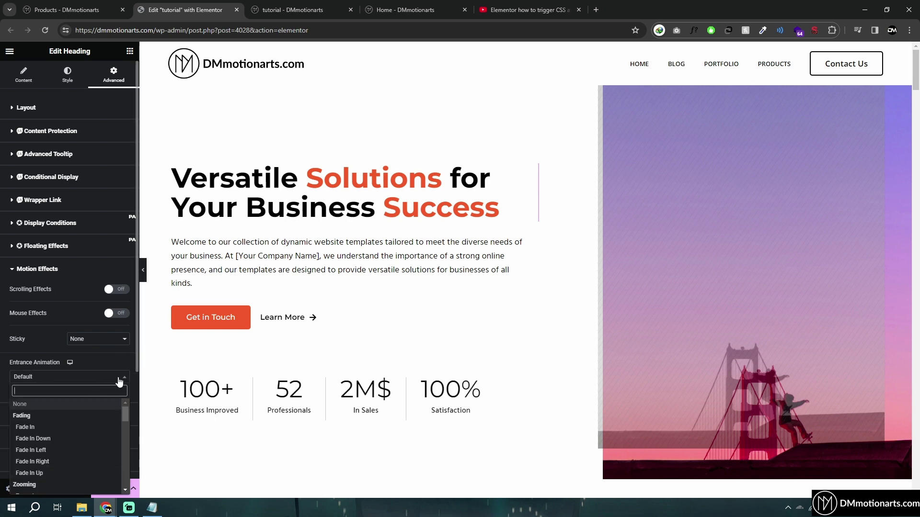
key(Return)
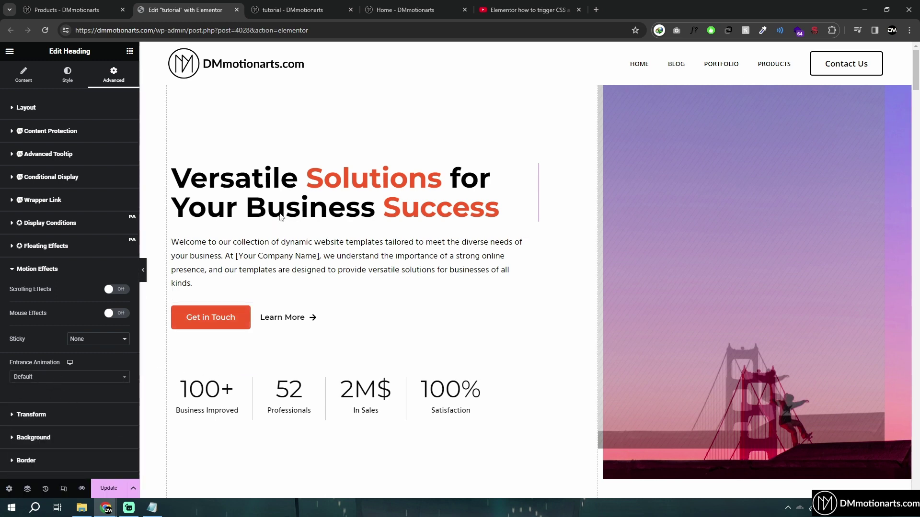
Copy the reveal CSS from Notepad and paste it into the heading's Custom CSS.
key(alt+Tab)
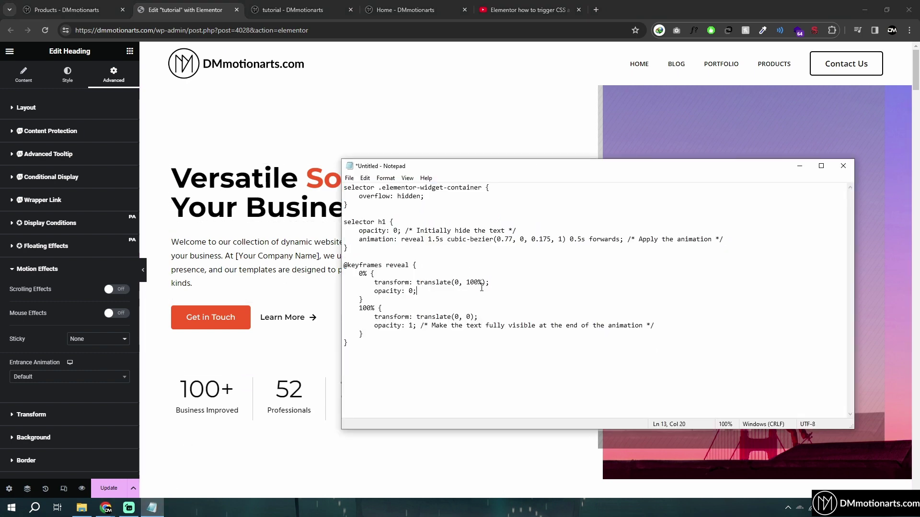
drag(349, 191, 491, 342)
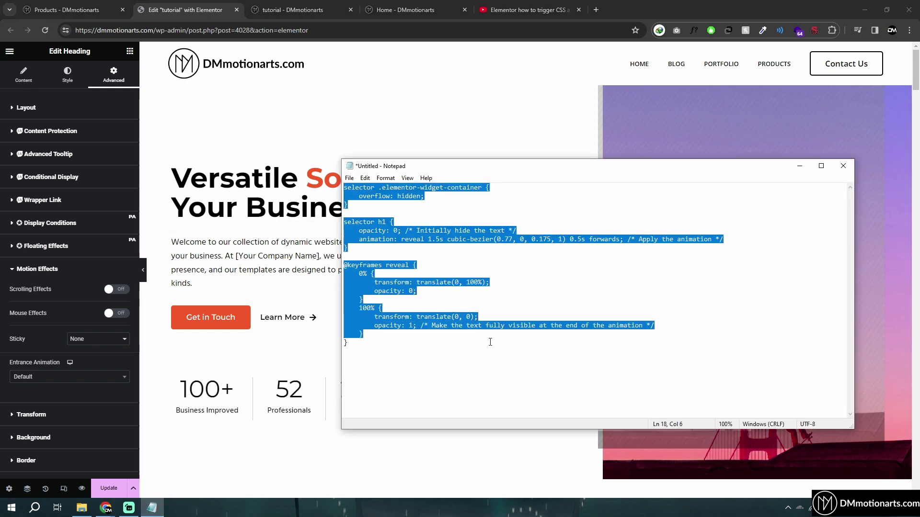
scroll(25, 421, down, 2)
click(25, 421)
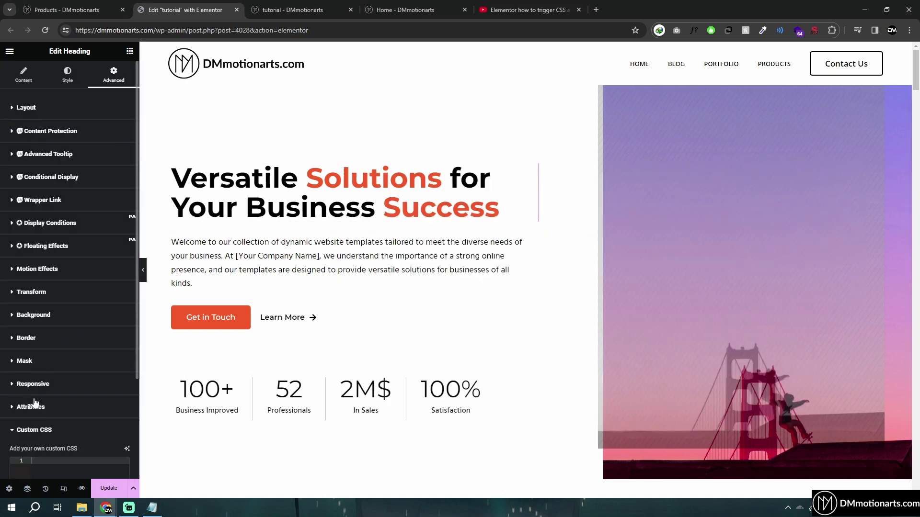
scroll(69, 287, down, 3)
key(ctrl+v)
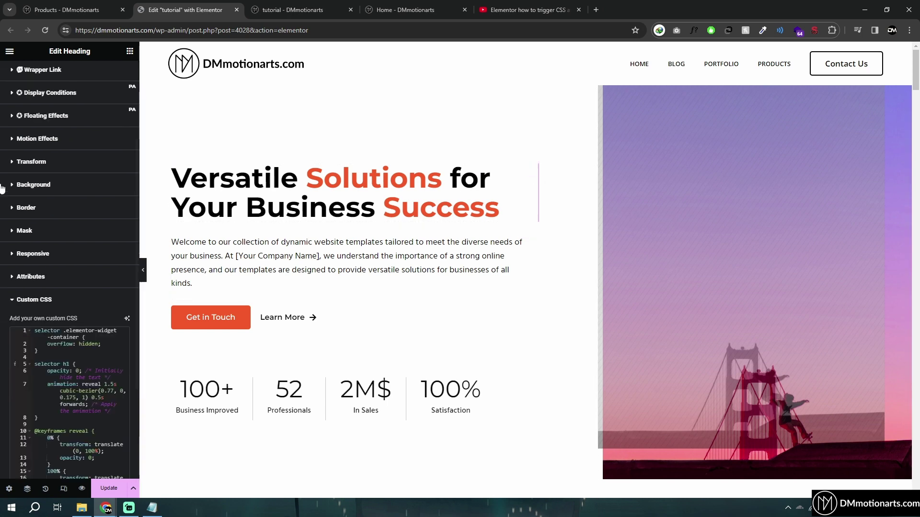
scroll(5, 187, up, 3)
click(23, 74)
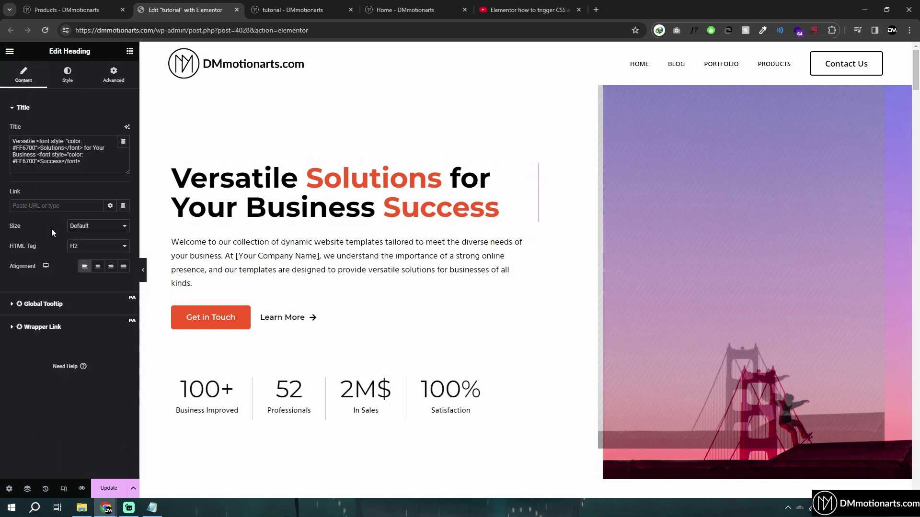
Set the hero heading's HTML tag to H1.
click(85, 247)
click(83, 254)
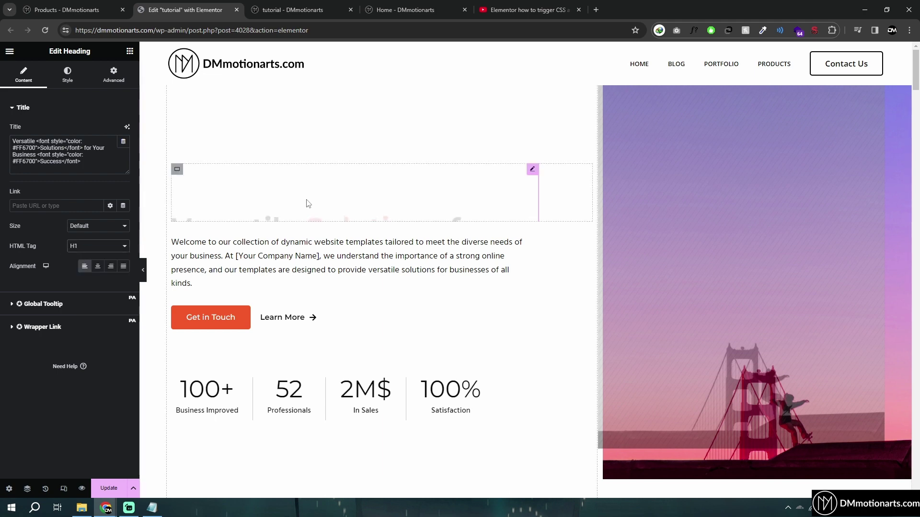
click(86, 245)
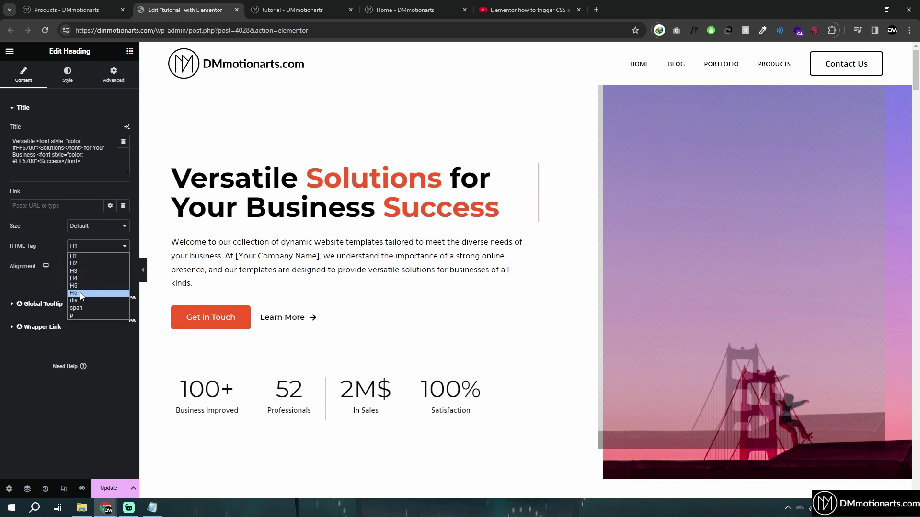
click(72, 331)
Open the heading's Advanced settings and bring the Notepad CSS notes back up.
click(113, 77)
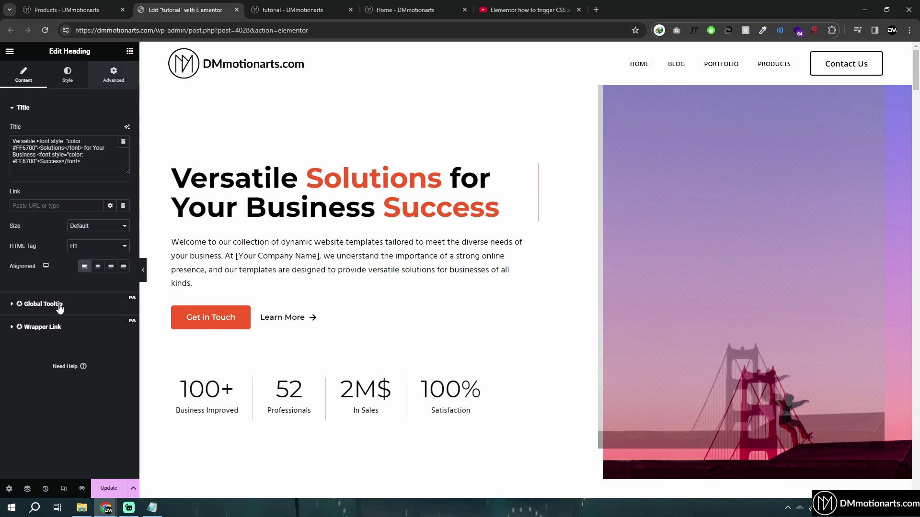
scroll(60, 306, down, 10)
click(151, 507)
Select the Notepad CSS code, then expand the hero paragraph's Advanced Custom CSS editor.
click(385, 222)
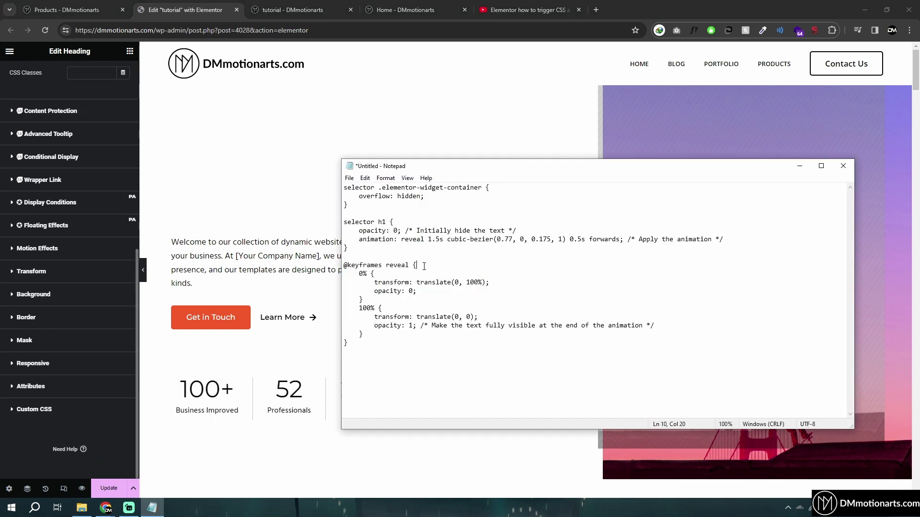
double_click(385, 222)
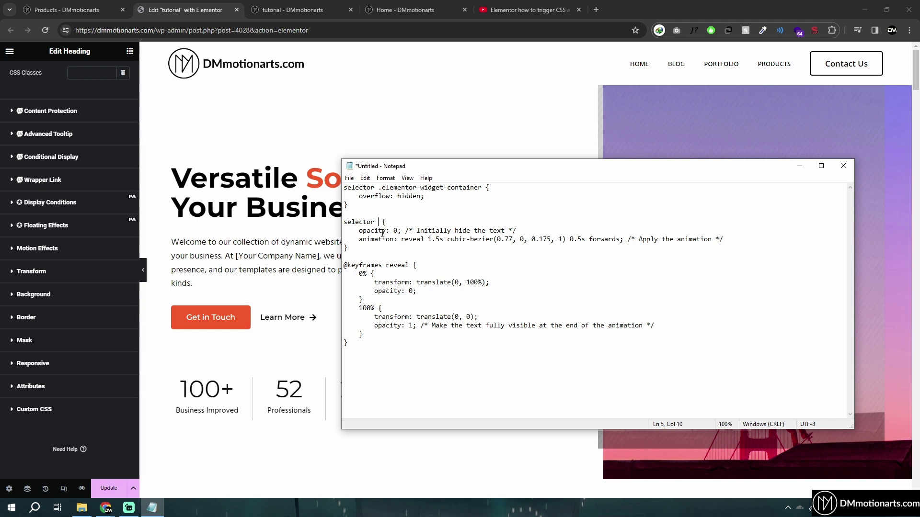
key(ctrl+a)
click(191, 284)
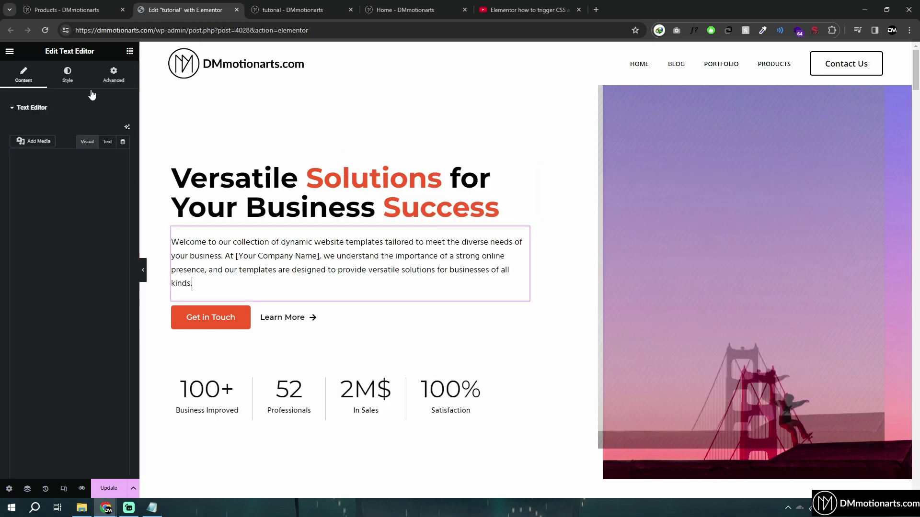
click(113, 75)
click(33, 415)
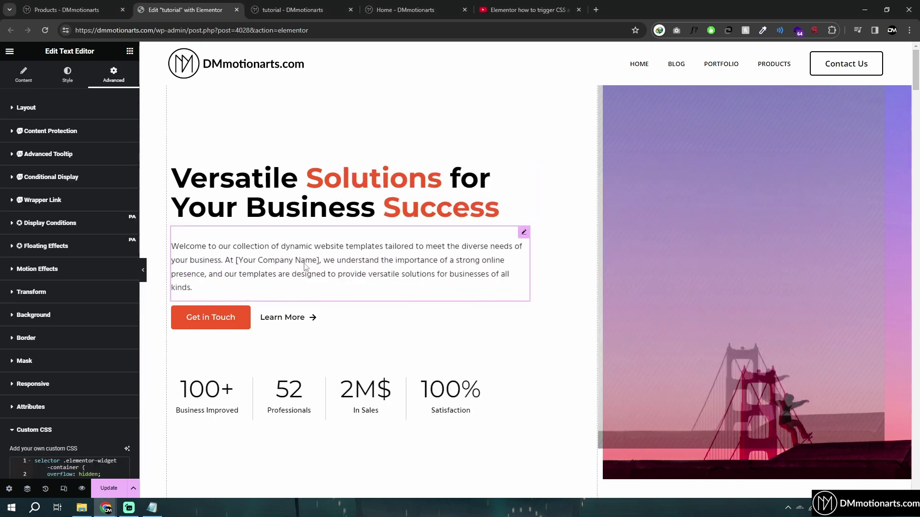
Switch between Notepad and the editor, selecting the hero heading and paragraph, ending on the CSS code.
click(152, 508)
click(403, 273)
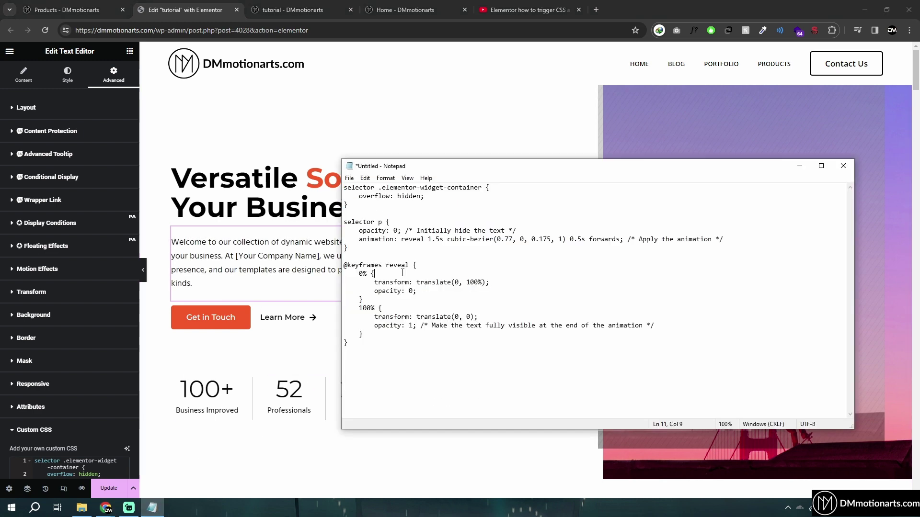
click(321, 256)
click(533, 171)
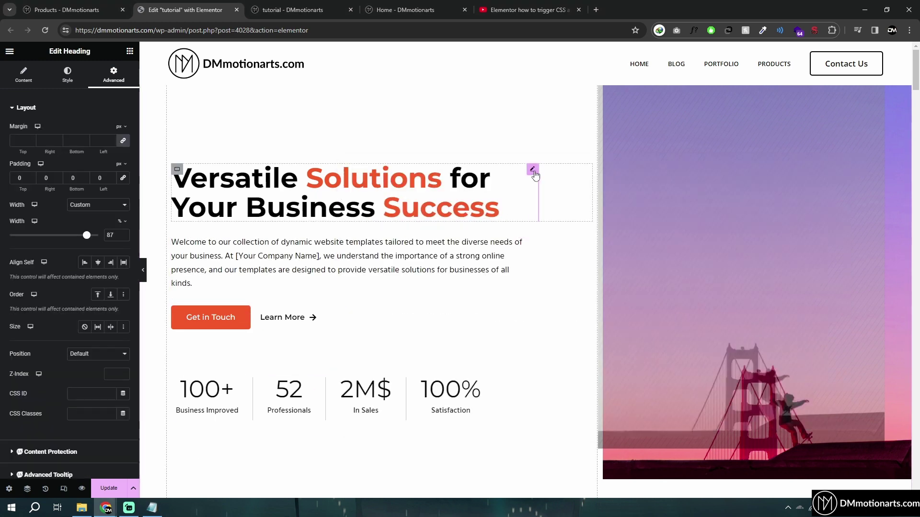
key(alt+Tab)
key(alt+Tab)
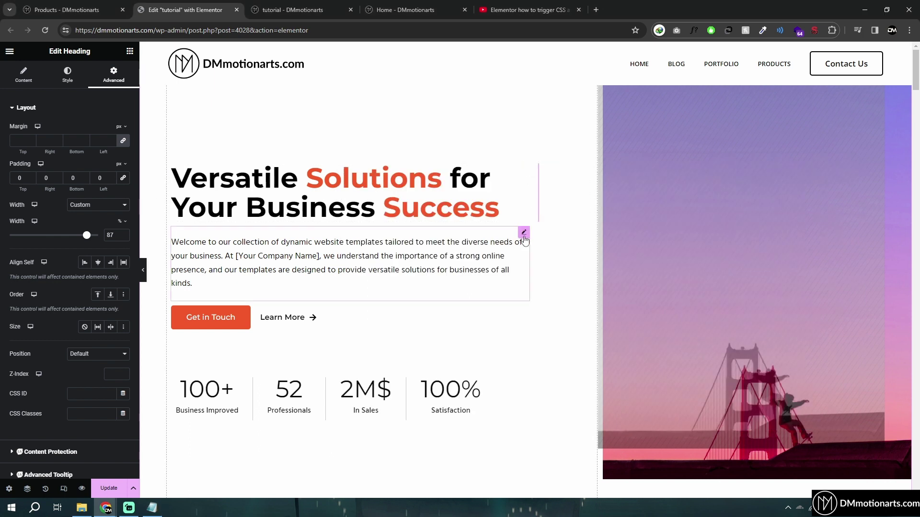
click(524, 235)
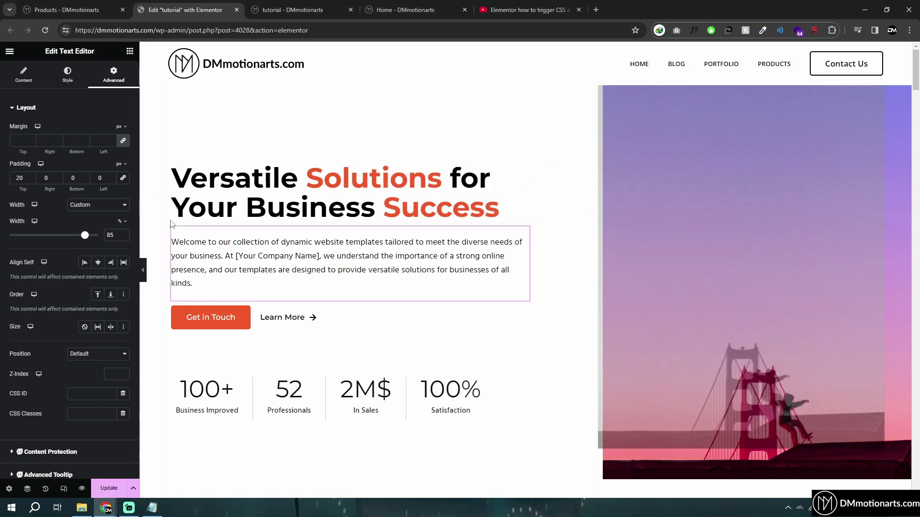
click(152, 508)
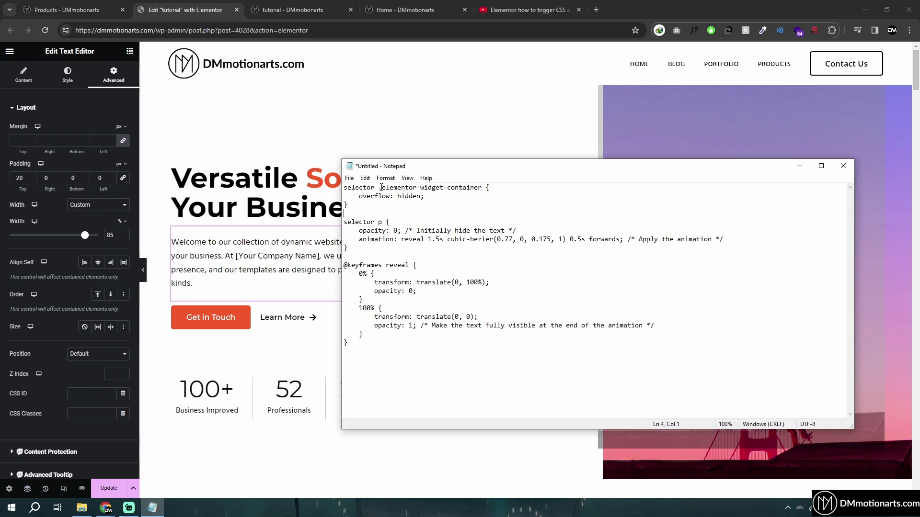
shift+click(483, 188)
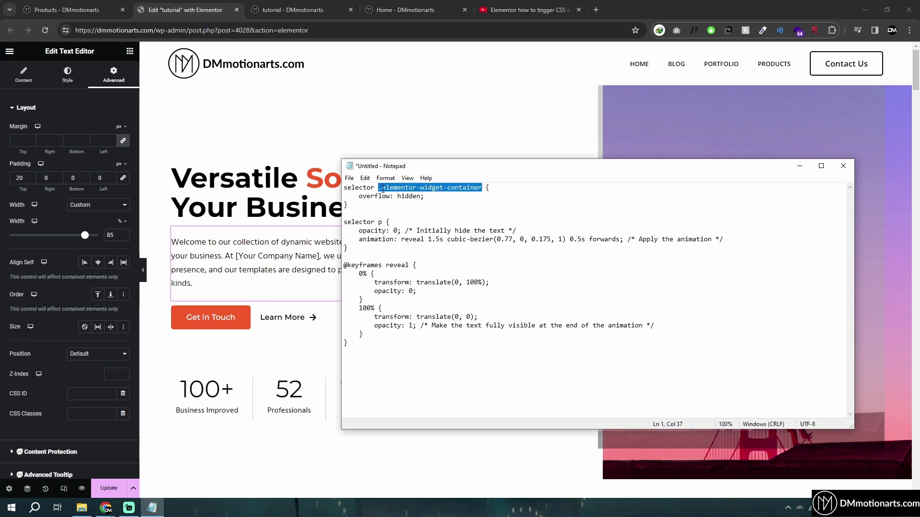
click(345, 188)
shift+click(375, 187)
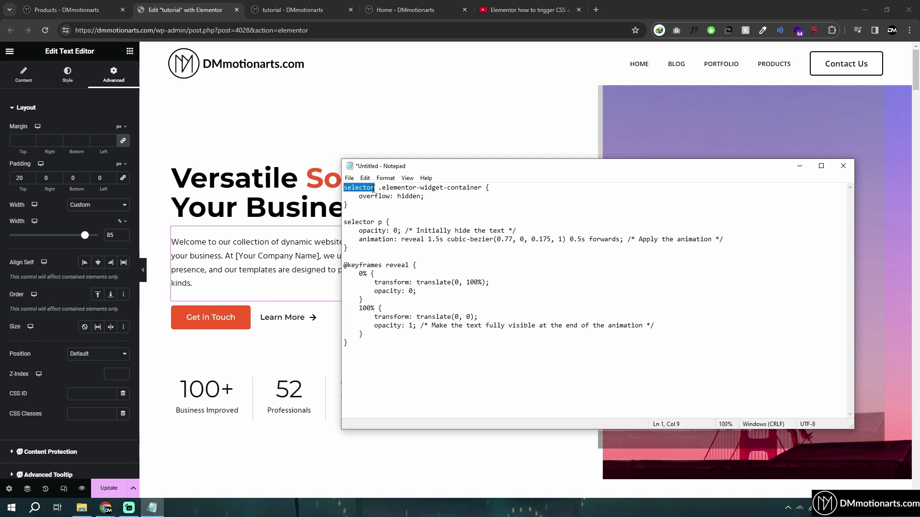
shift+click(377, 188)
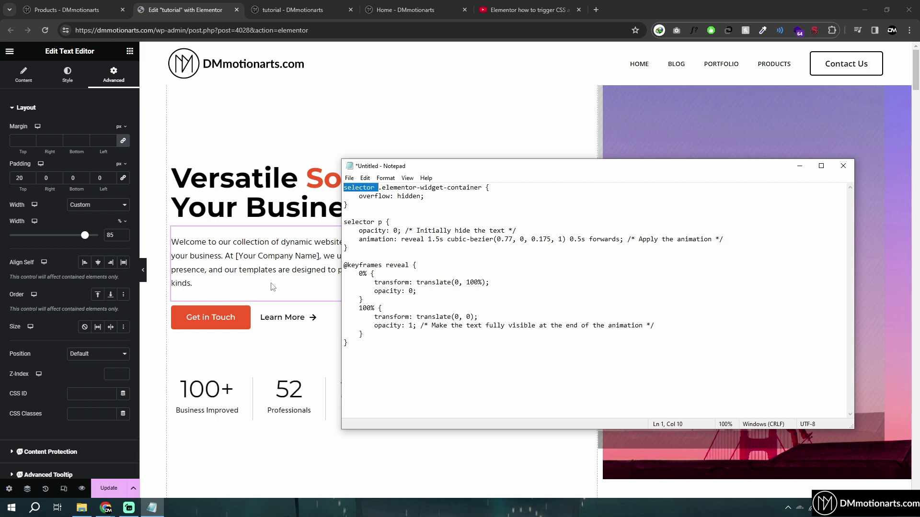
click(379, 189)
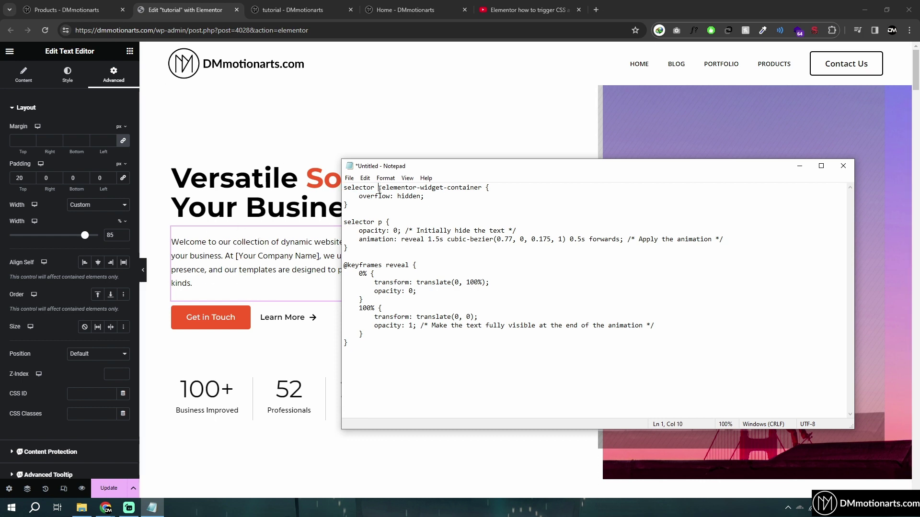
shift+click(483, 188)
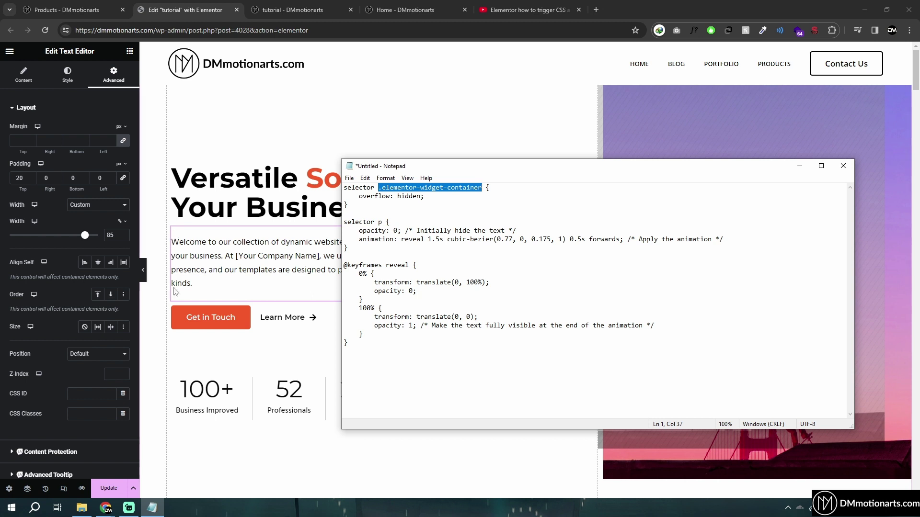
key(Down)
key(Home)
key(shift+End)
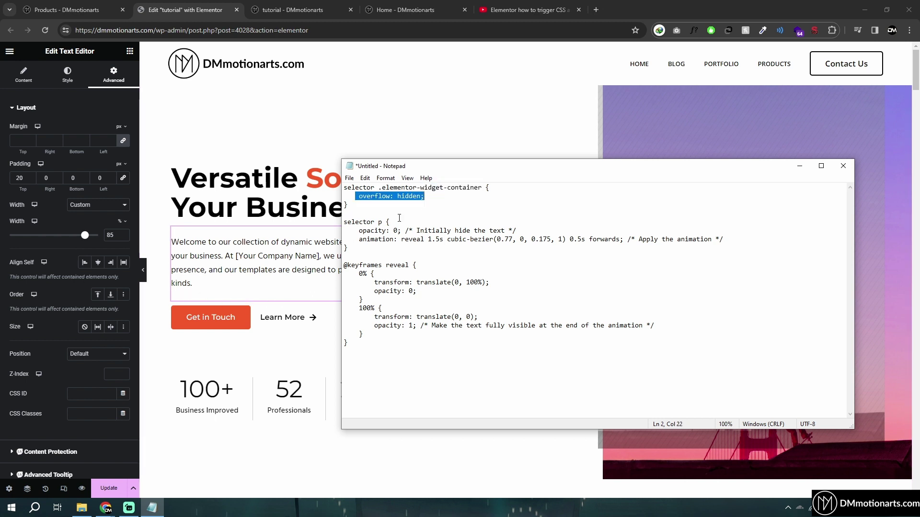
click(178, 171)
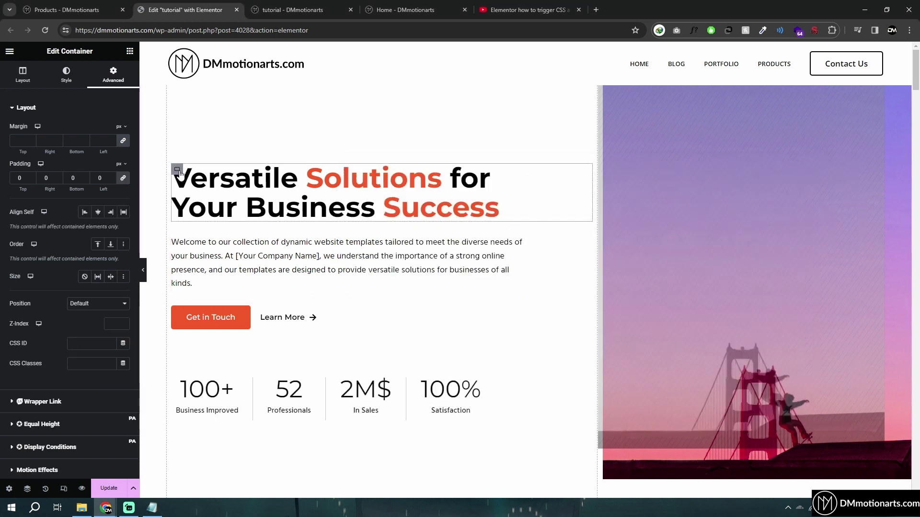
click(508, 239)
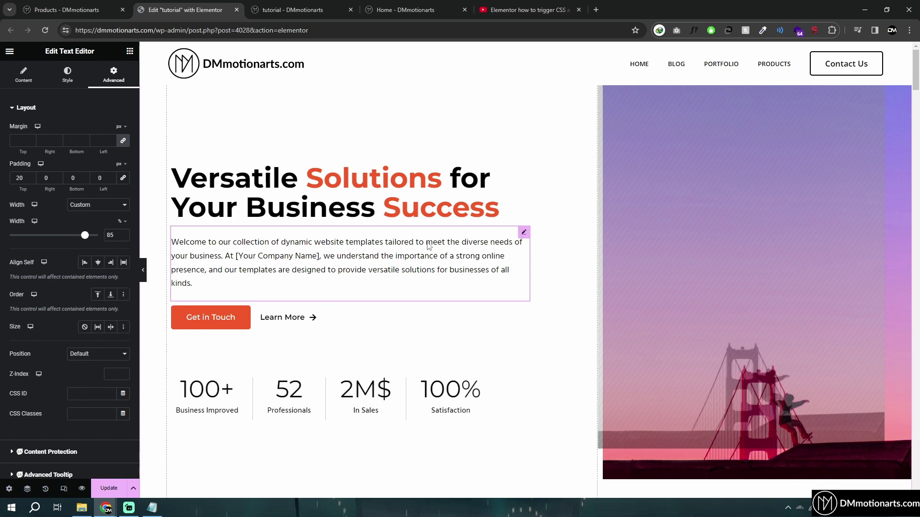
click(152, 508)
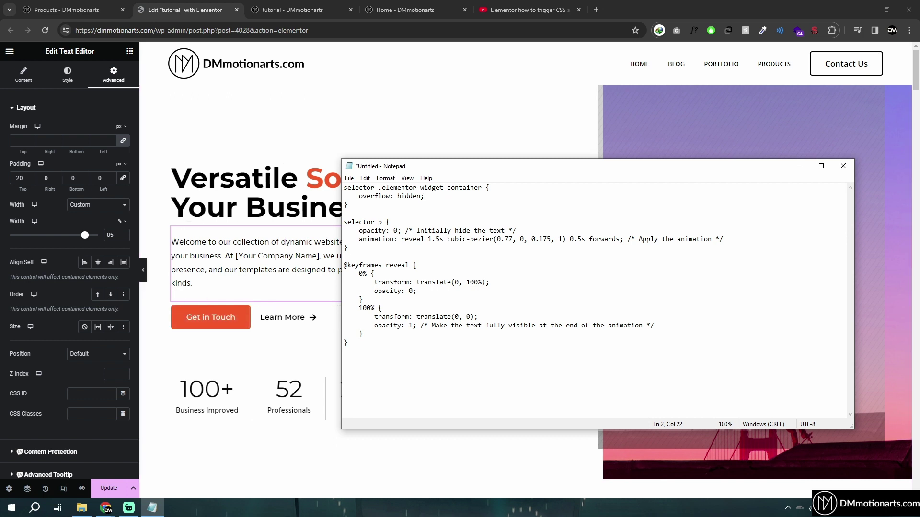
Delete the opacity declaration from the p rule in the Notepad CSS.
drag(345, 223, 366, 250)
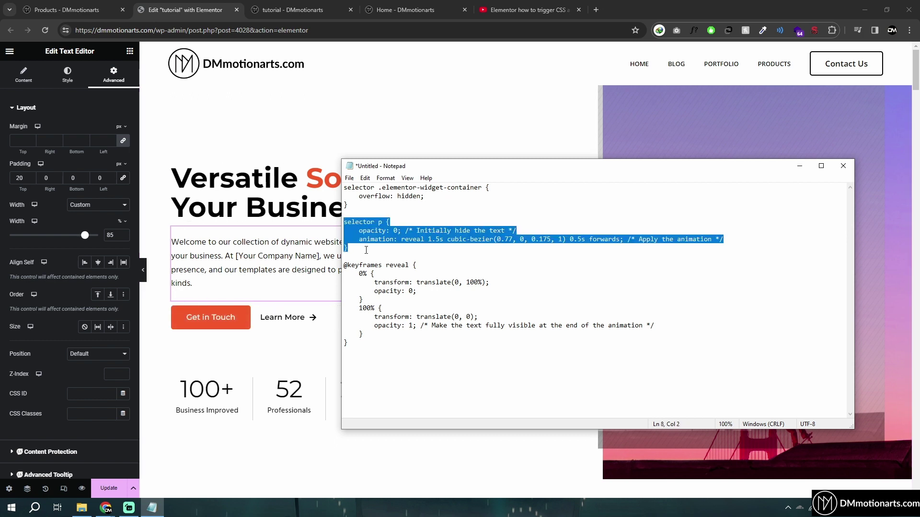
click(366, 250)
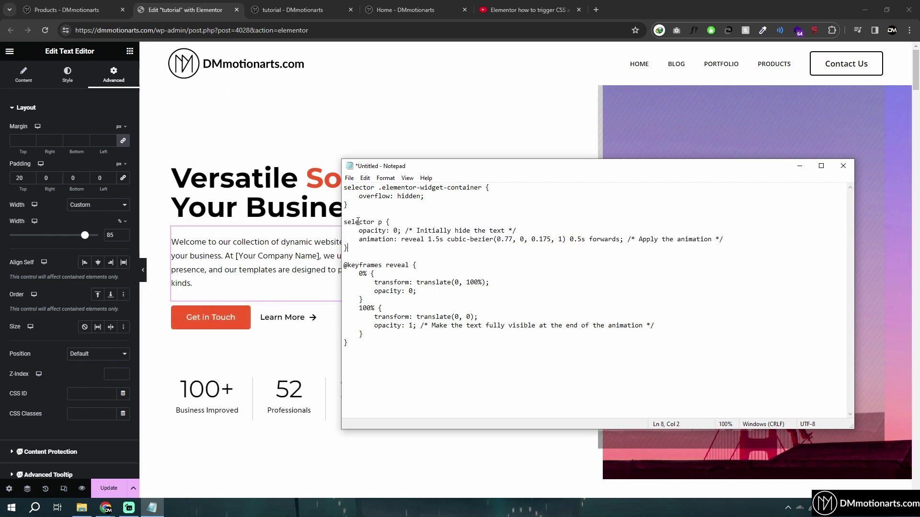
click(362, 230)
key(shift+End)
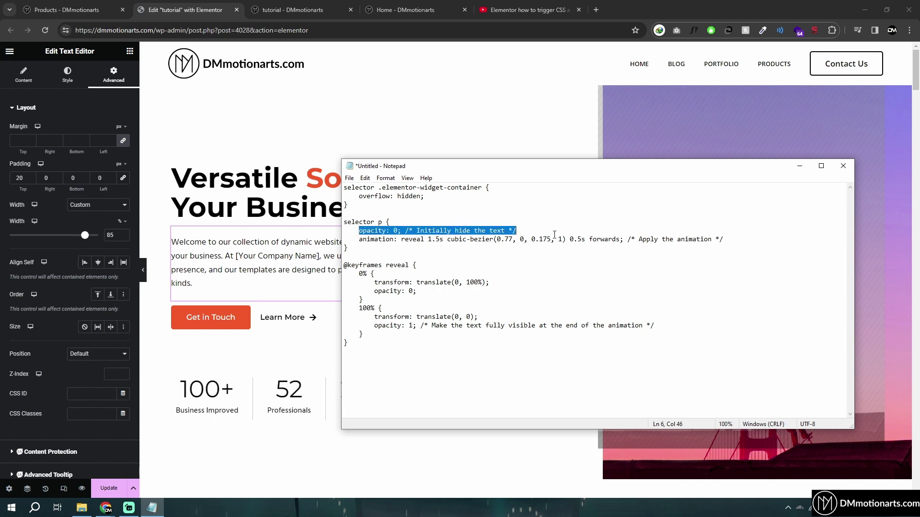
click(402, 224)
click(361, 230)
key(shift+End)
key(Delete)
Delete the opacity lines from the 0% and 100% keyframes and select all the CSS.
drag(374, 290, 417, 291)
key(Delete)
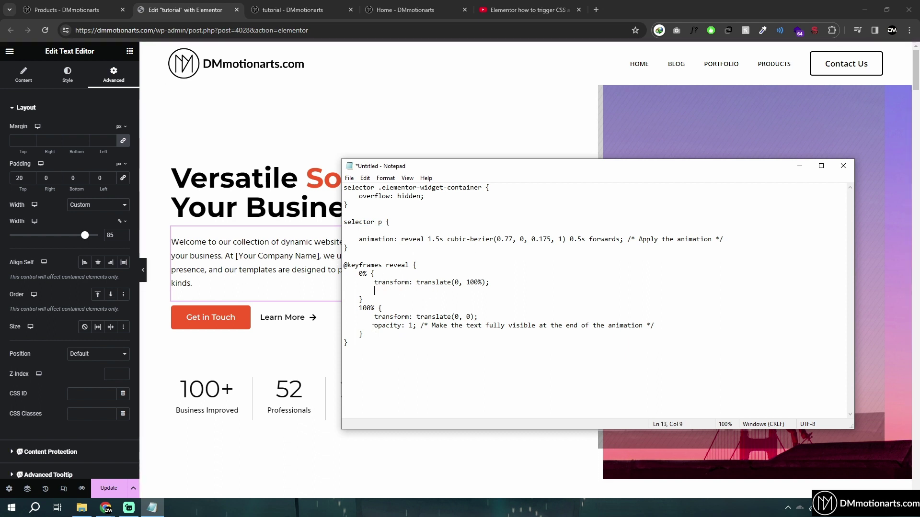
drag(375, 326, 654, 326)
key(Delete)
key(ctrl+a)
key(ctrl+c)
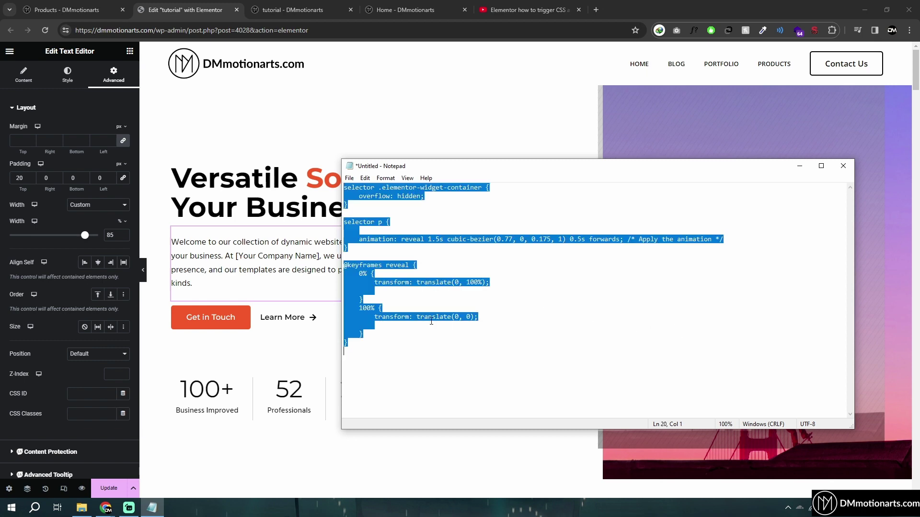
click(247, 290)
scroll(72, 365, down, 10)
Replace the paragraph's Custom CSS with the pasted opacity-free reveal code.
click(45, 413)
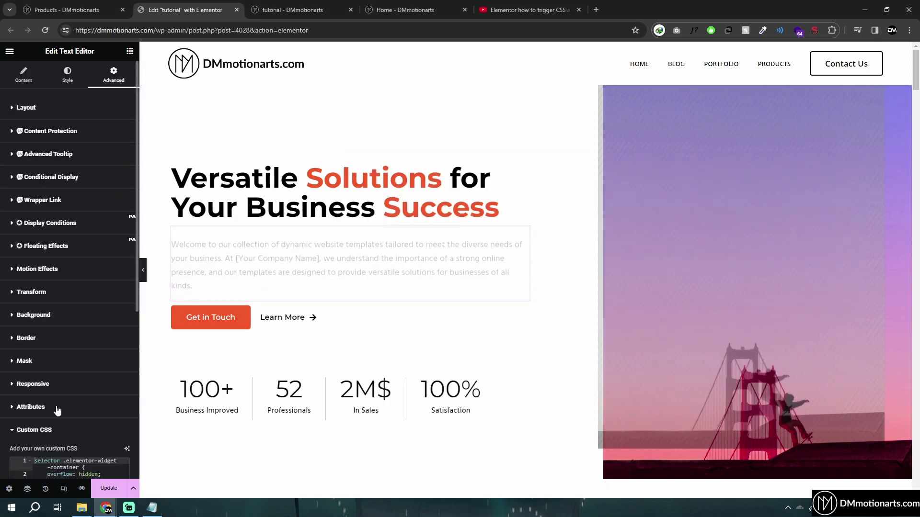
scroll(57, 411, down, 3)
click(71, 376)
key(ctrl+a)
key(ctrl+v)
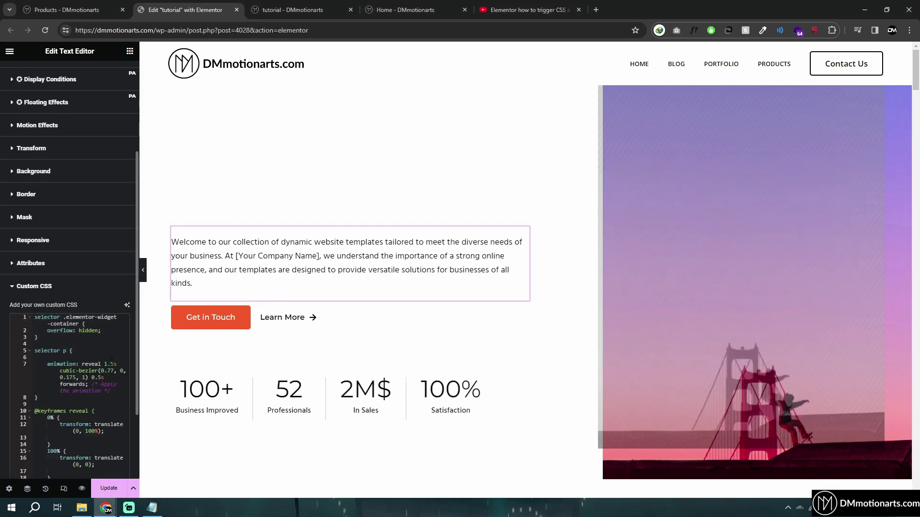
key(ctrl+a)
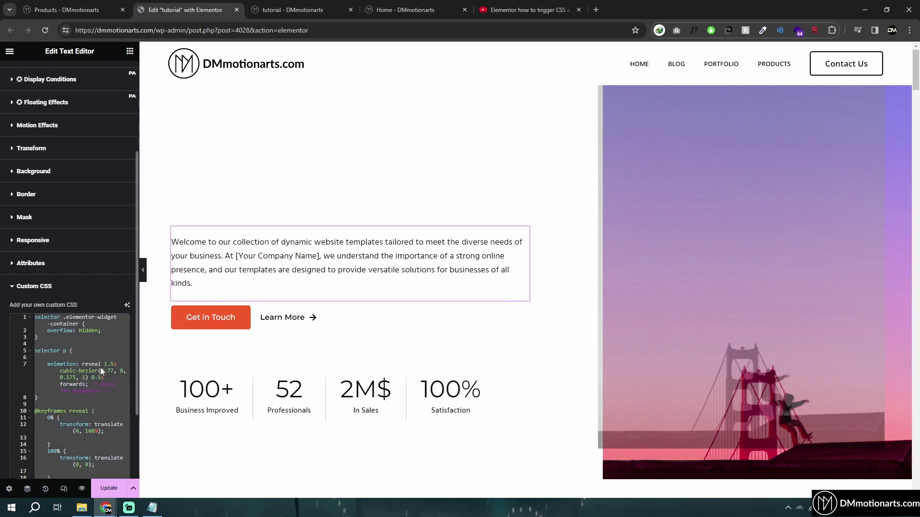
click(124, 358)
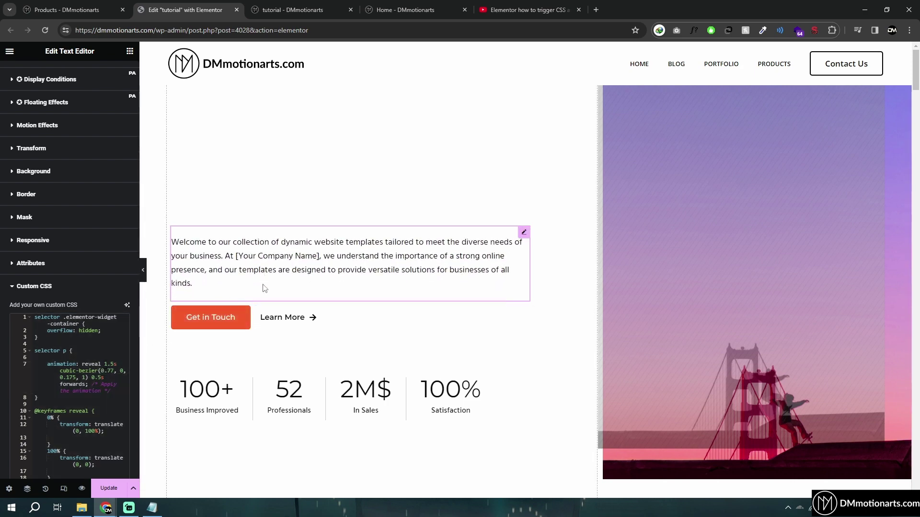
Start the 0% keyframe at translate(0, 120%) instead of 100%, then select the heading widget.
click(106, 350)
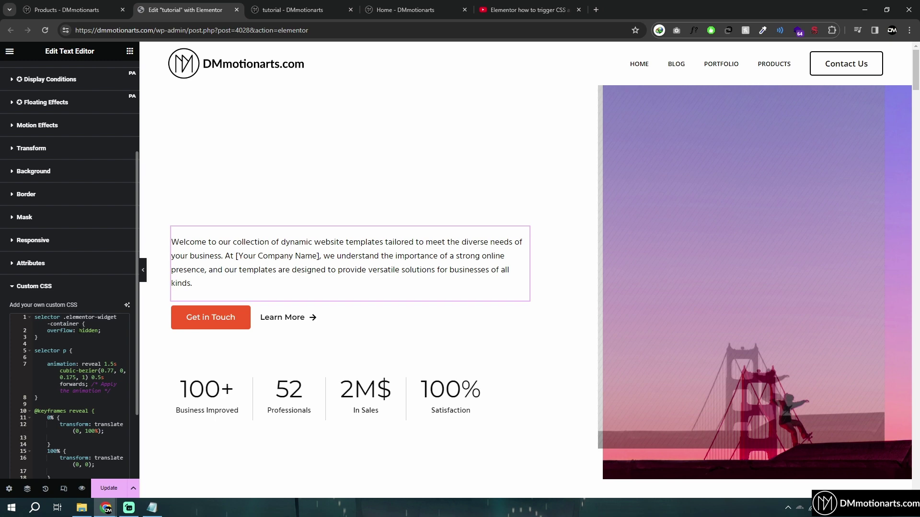
click(69, 350)
text(p)
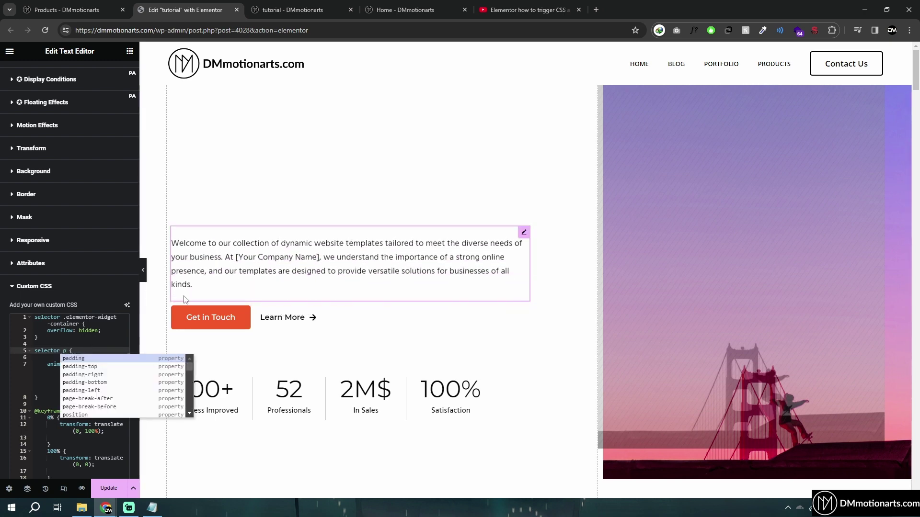
scroll(101, 369, down, 2)
key(BackSpace)
click(93, 330)
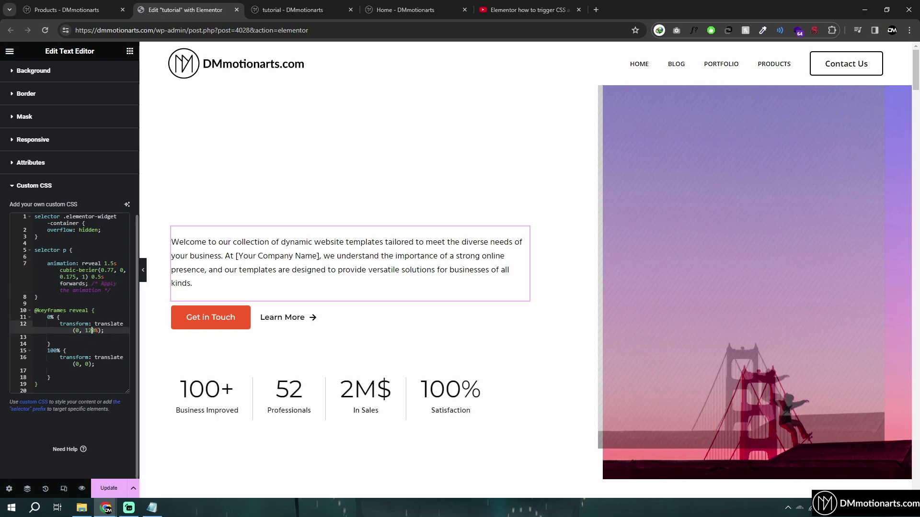
click(67, 257)
text(p)
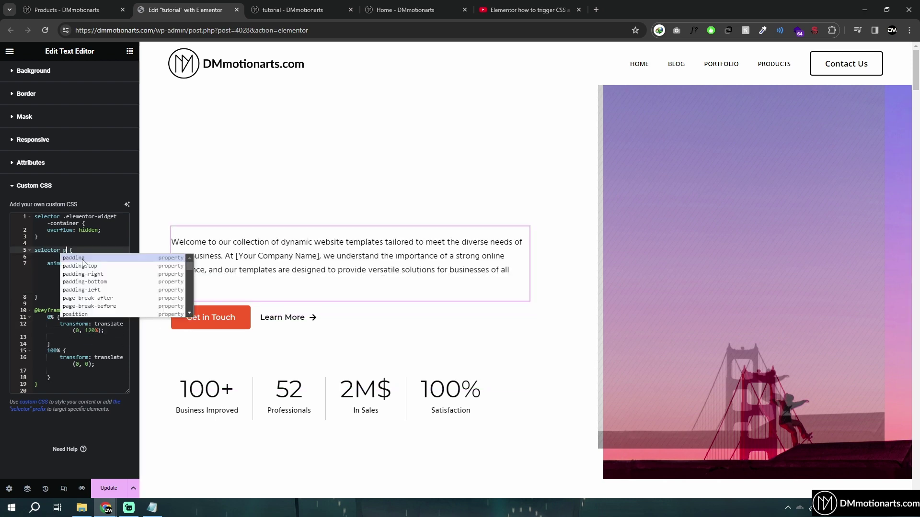
key(BackSpace)
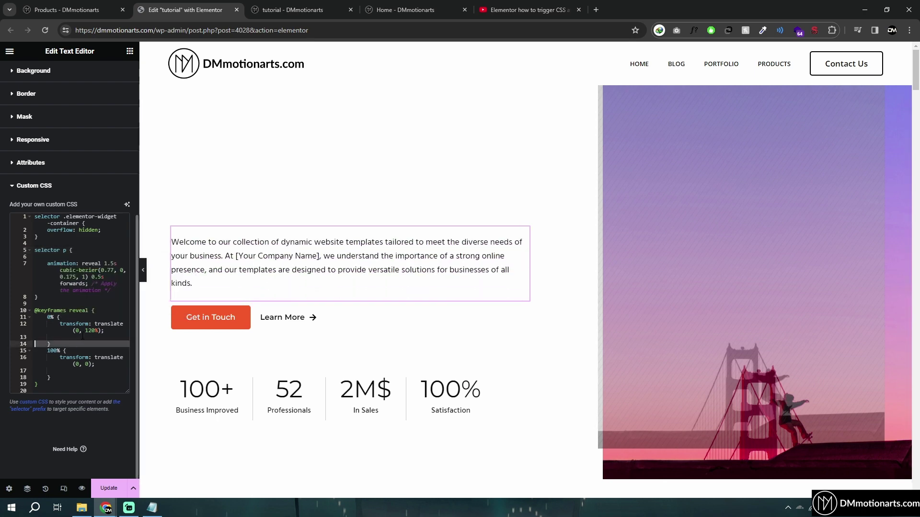
click(87, 331)
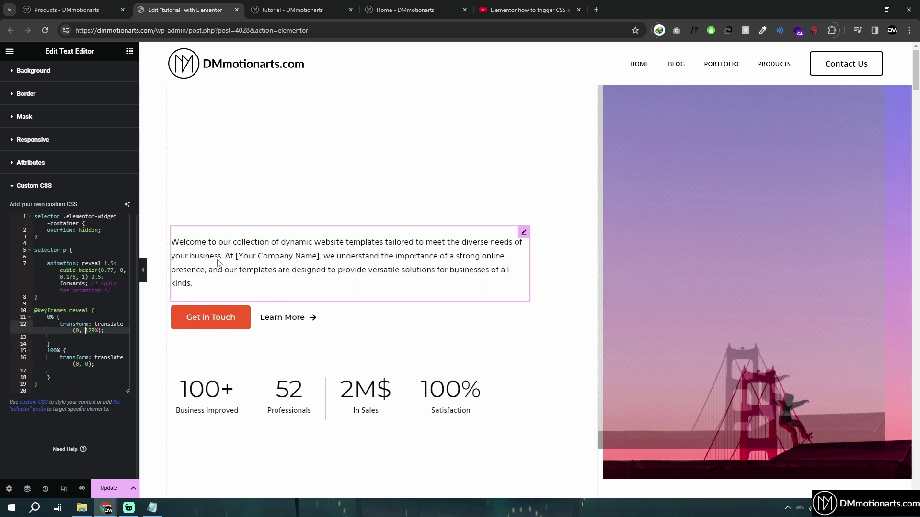
click(262, 172)
scroll(58, 372, down, 5)
Expand the heading's Custom CSS and inspect its reveal animation and keyframes.
click(38, 410)
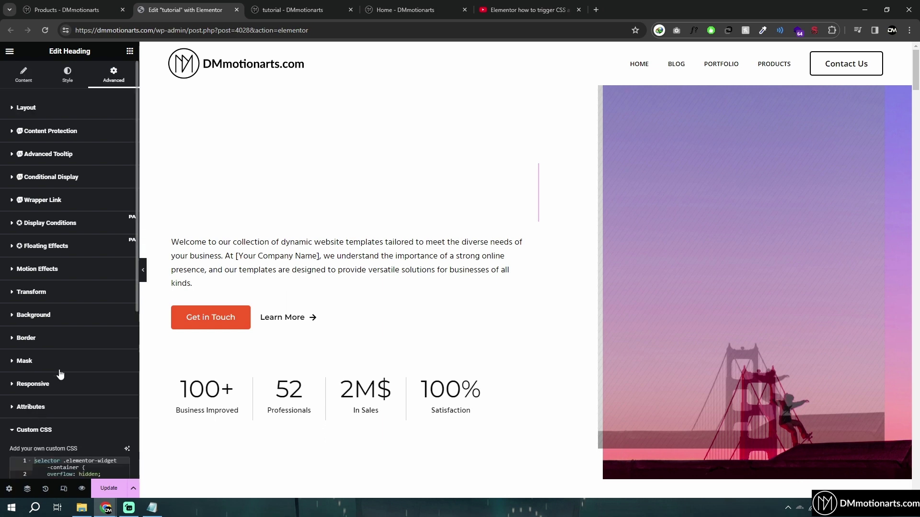
scroll(60, 374, down, 5)
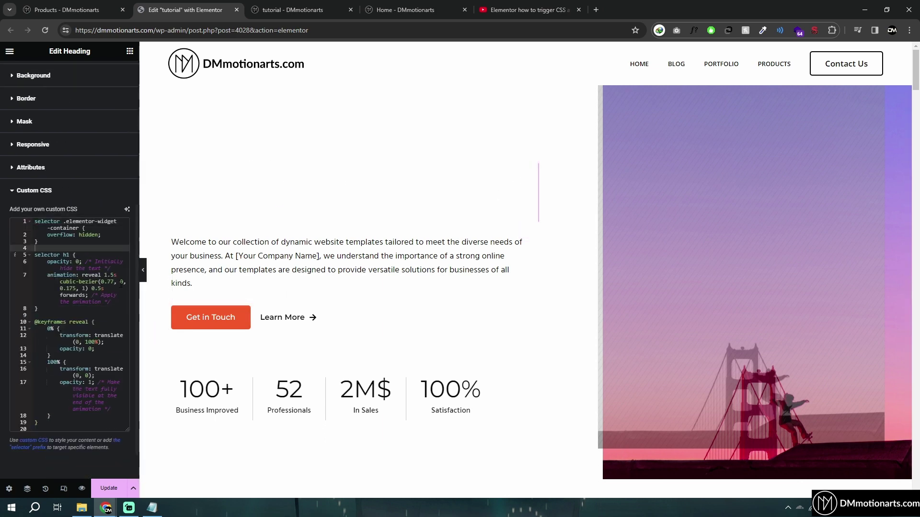
click(79, 322)
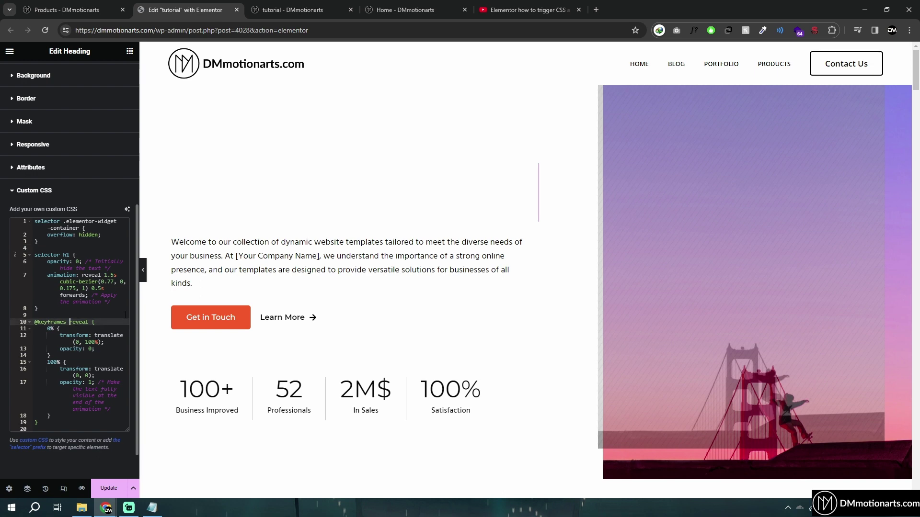
double_click(80, 322)
click(59, 329)
click(120, 342)
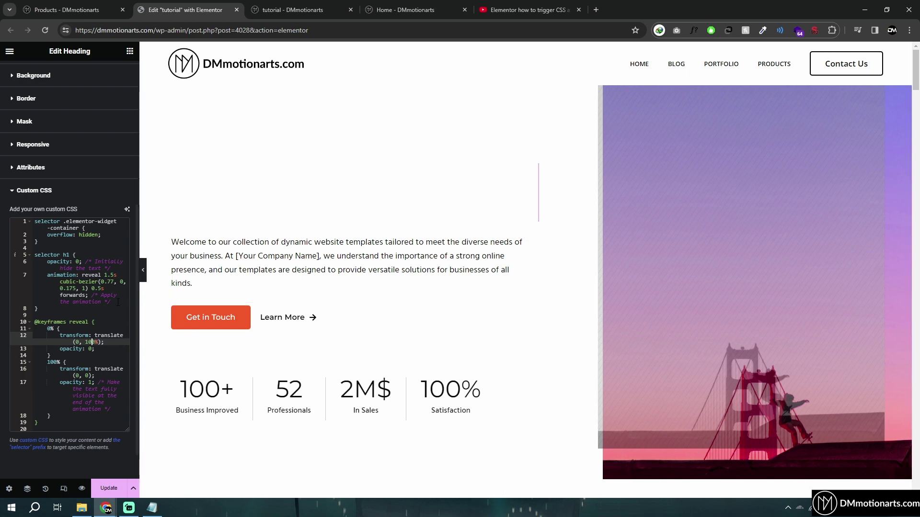
click(196, 283)
scroll(96, 270, down, 7)
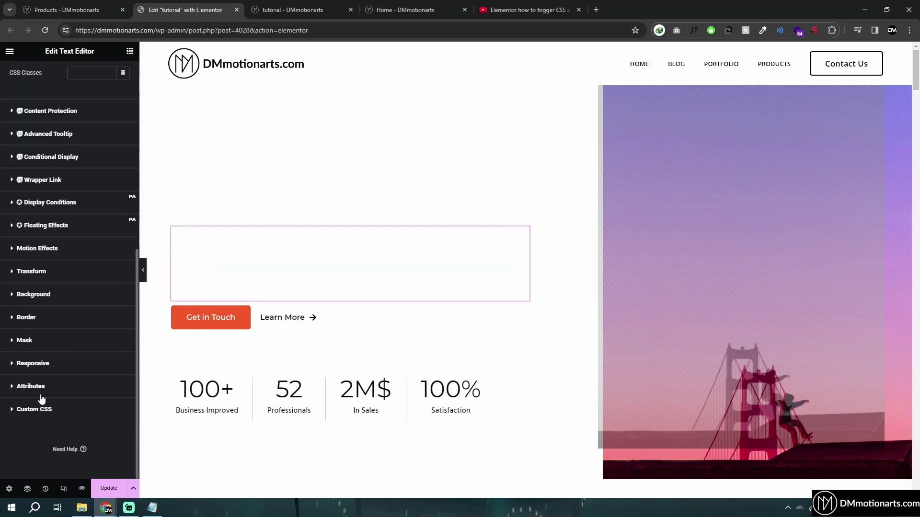
click(17, 405)
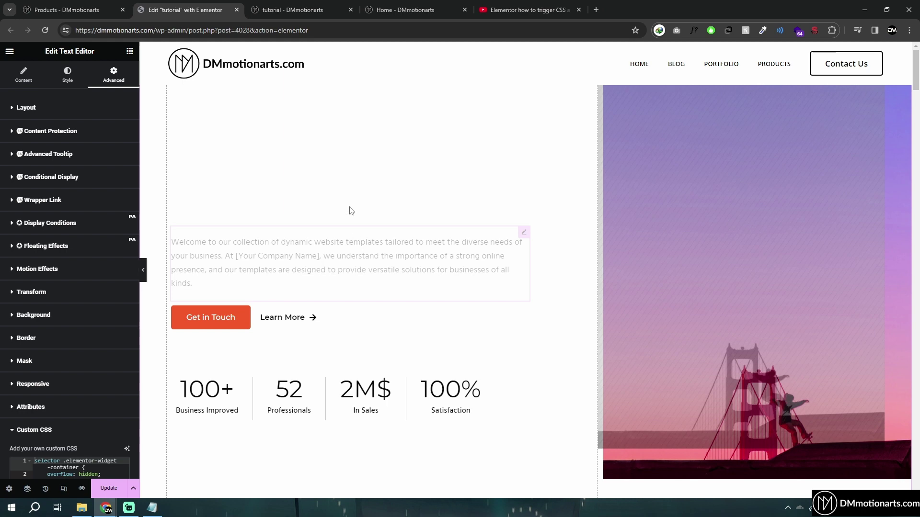
scroll(84, 352, down, 5)
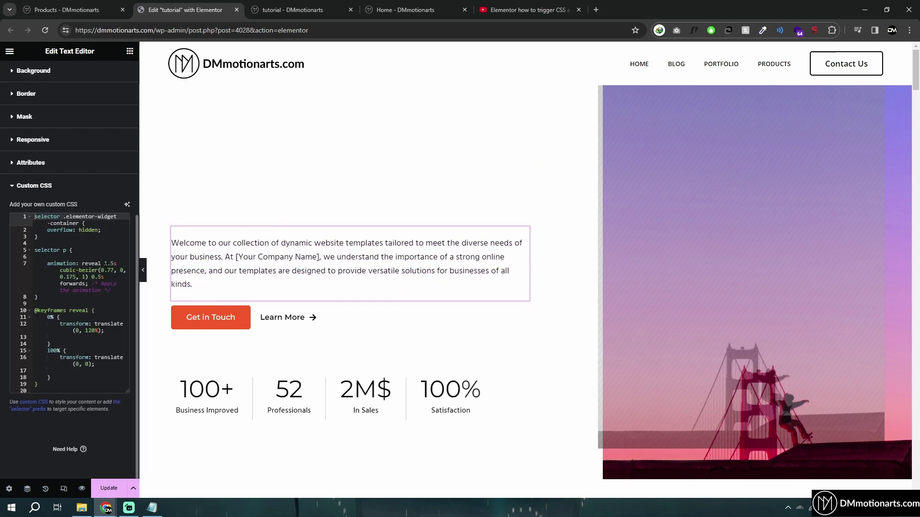
click(102, 263)
click(86, 310)
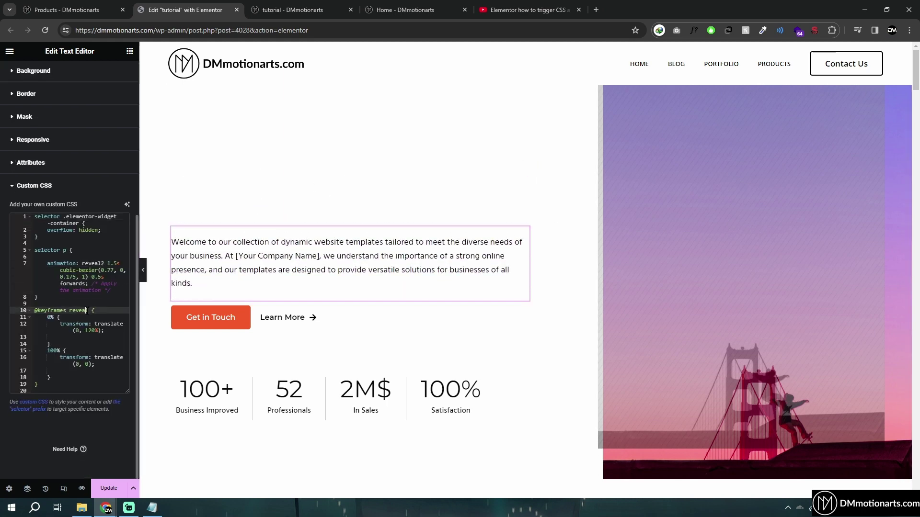
text(2)
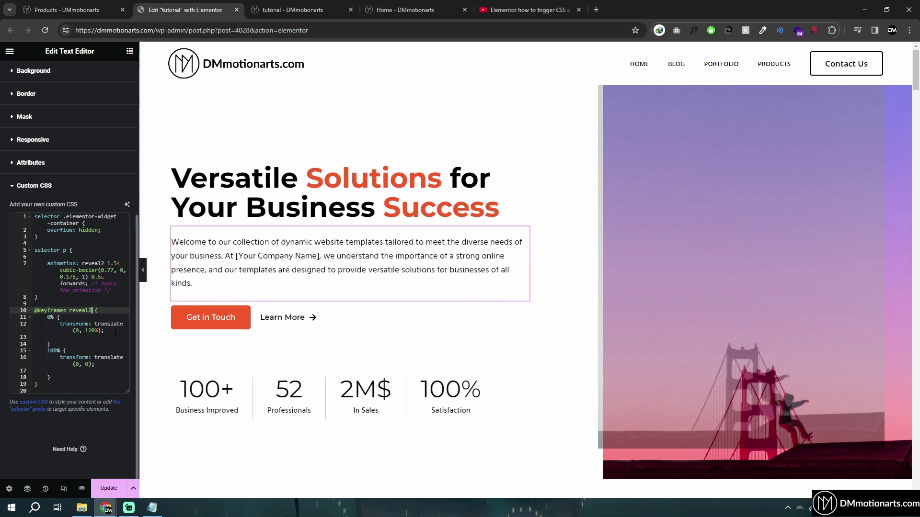
click(92, 311)
click(152, 508)
click(451, 259)
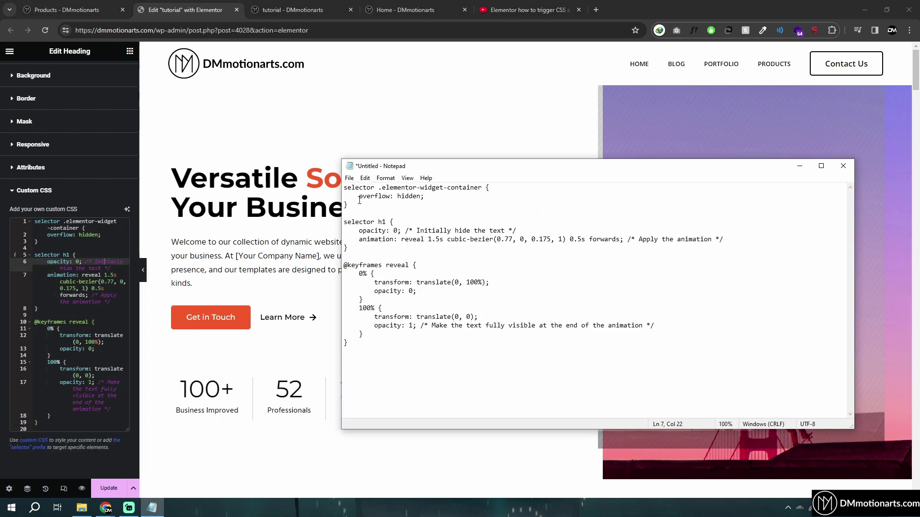
Walk through the Notepad CSS: overflow-hidden rule, h1 animation rule, opacity line and reveal keyframes.
drag(345, 188, 347, 205)
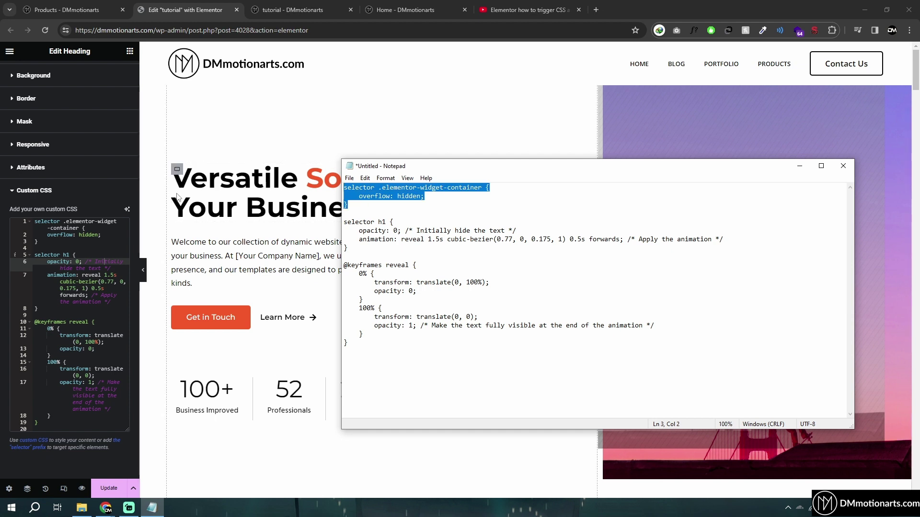
drag(344, 221, 348, 249)
click(348, 248)
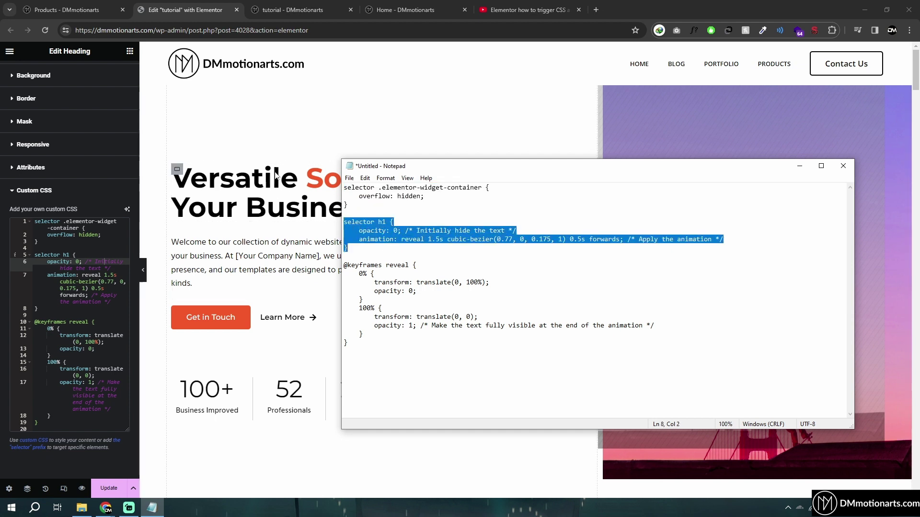
click(398, 231)
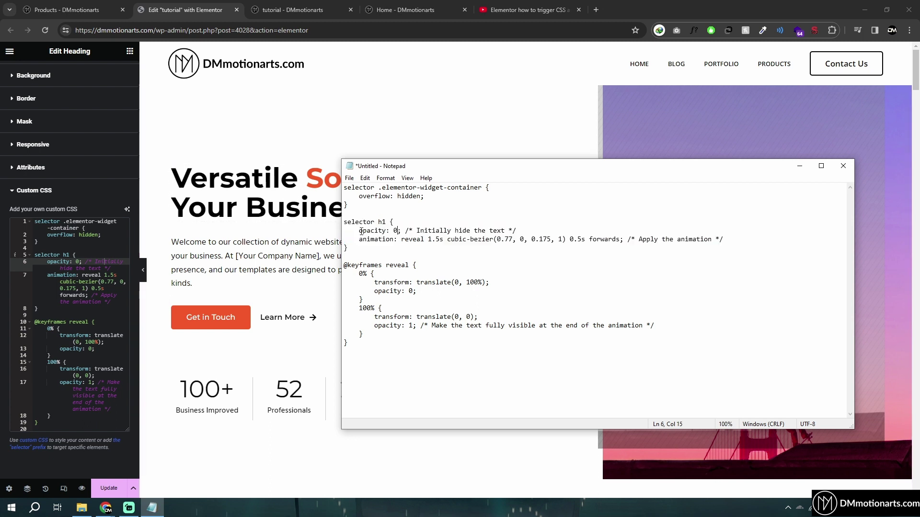
drag(363, 231, 517, 231)
click(535, 233)
drag(359, 239, 423, 241)
click(421, 239)
click(402, 240)
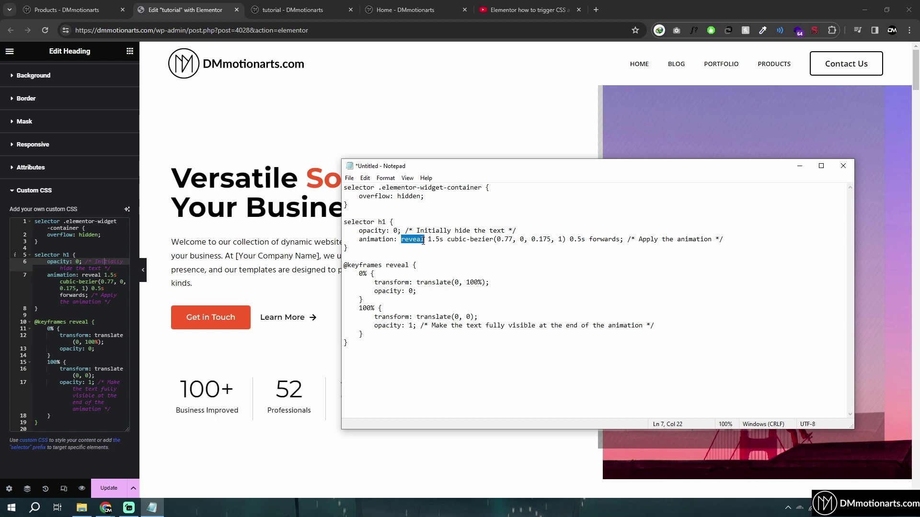
double_click(394, 266)
click(408, 265)
drag(403, 240, 444, 241)
Change the h1 reveal animation duration from 1.5s to 1s.
click(433, 241)
key(Delete)
text(0)
key(BackSpace)
text(2)
key(Delete)
key(Delete)
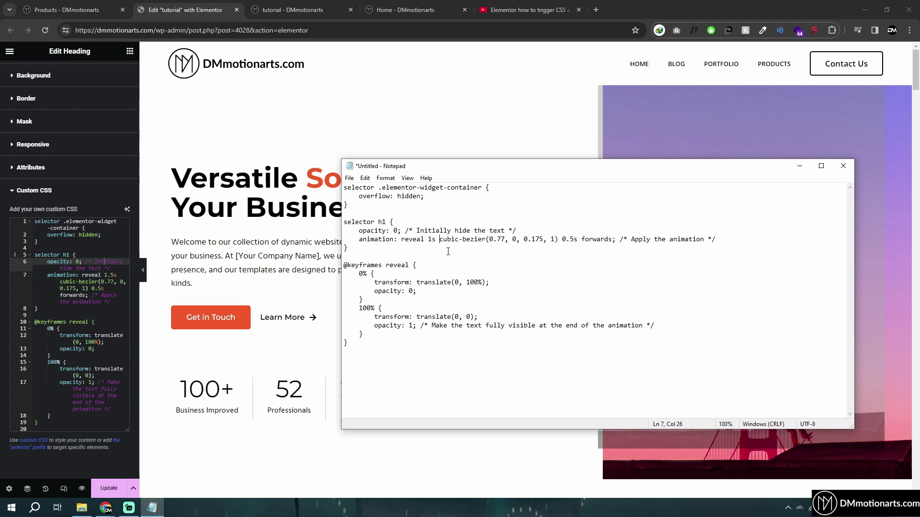
shift+click(577, 239)
key(ctrl+c)
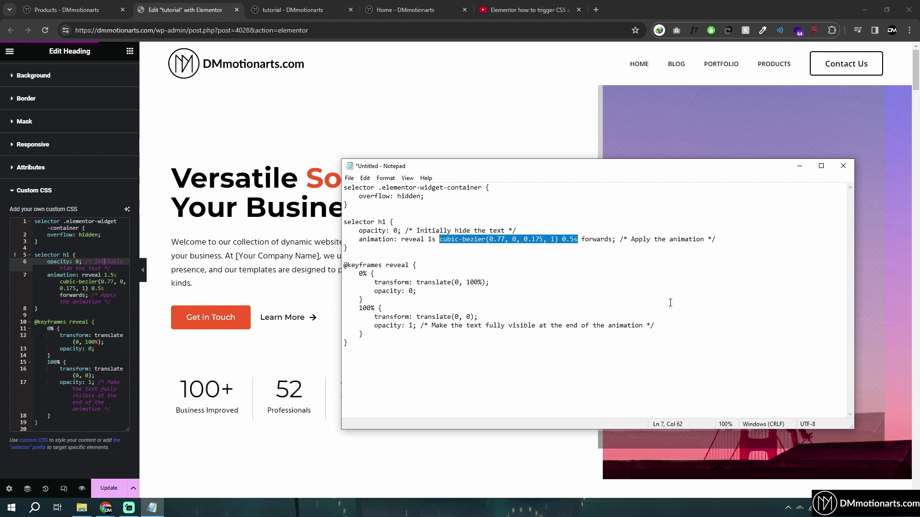
text(linear)
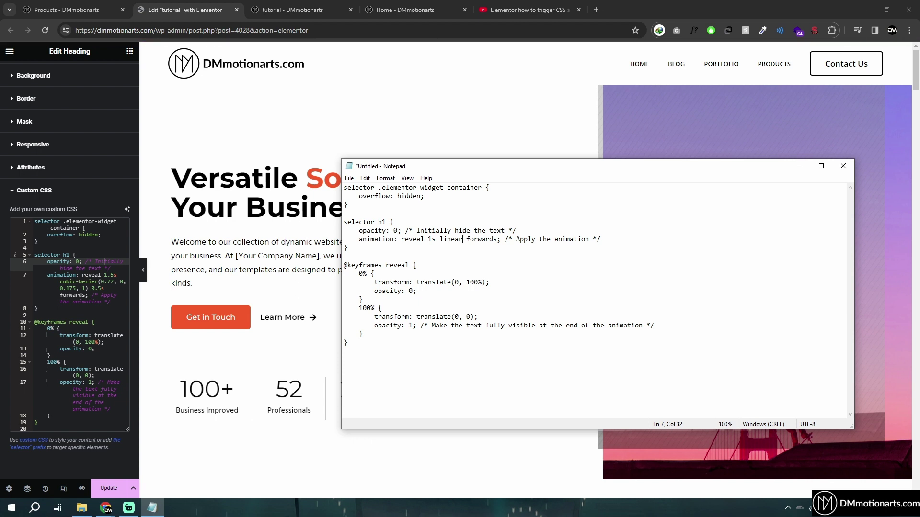
click(405, 10)
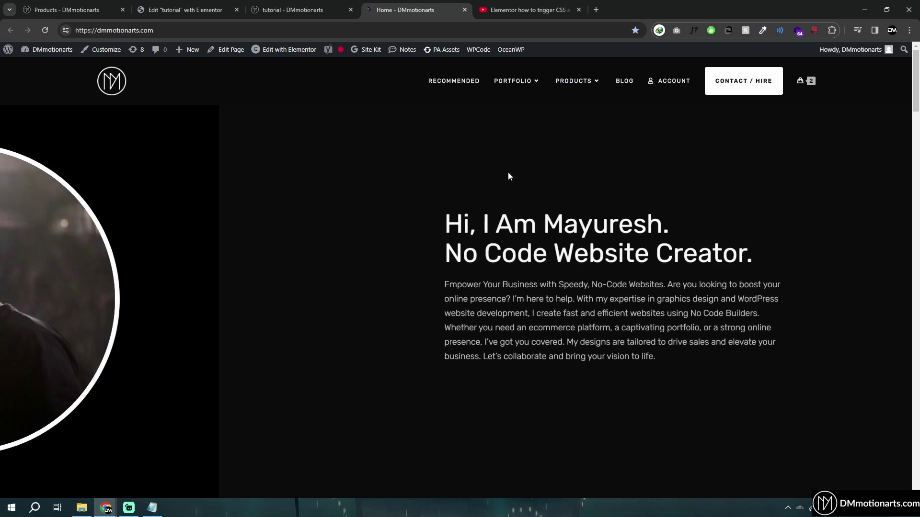
click(186, 10)
click(152, 508)
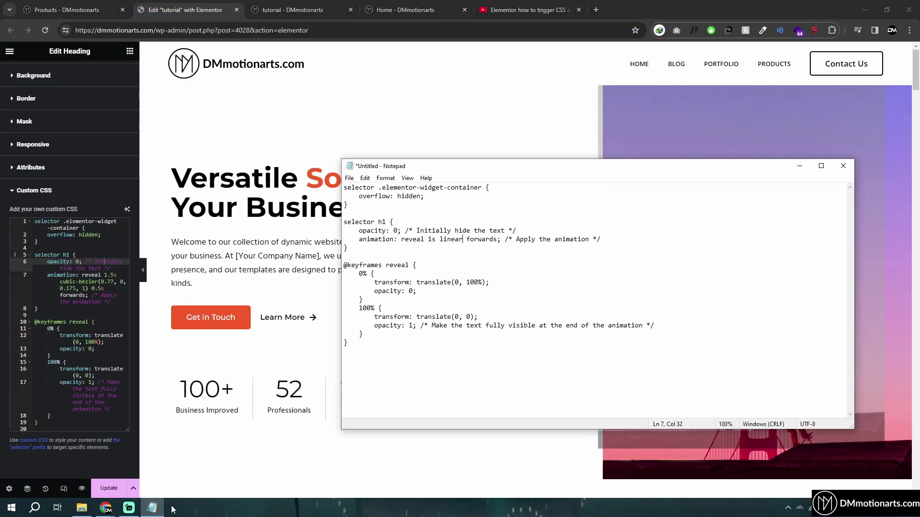
double_click(451, 239)
key(ctrl+v)
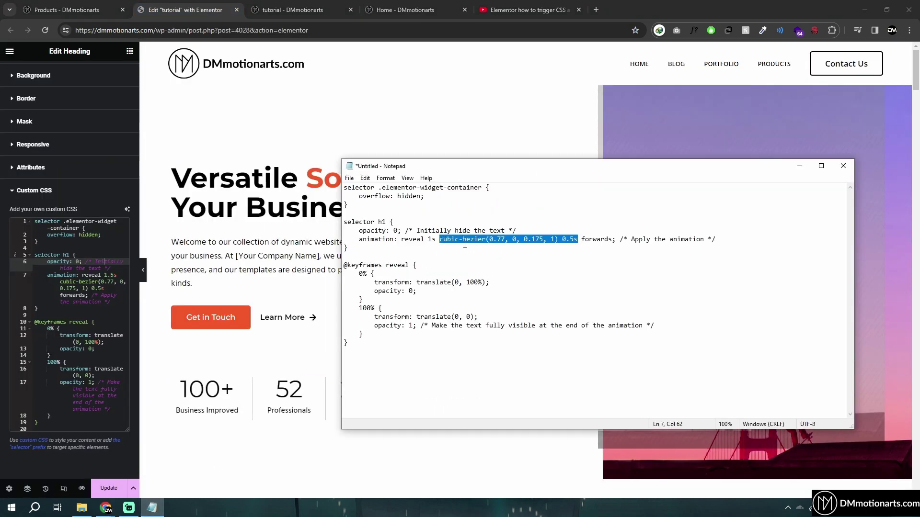
key(ctrl+z)
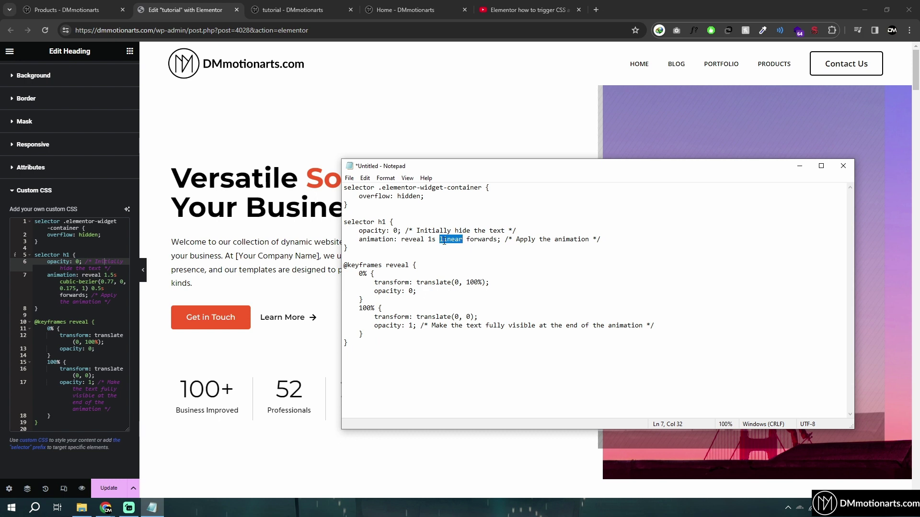
key(ctrl+z)
text(ease)
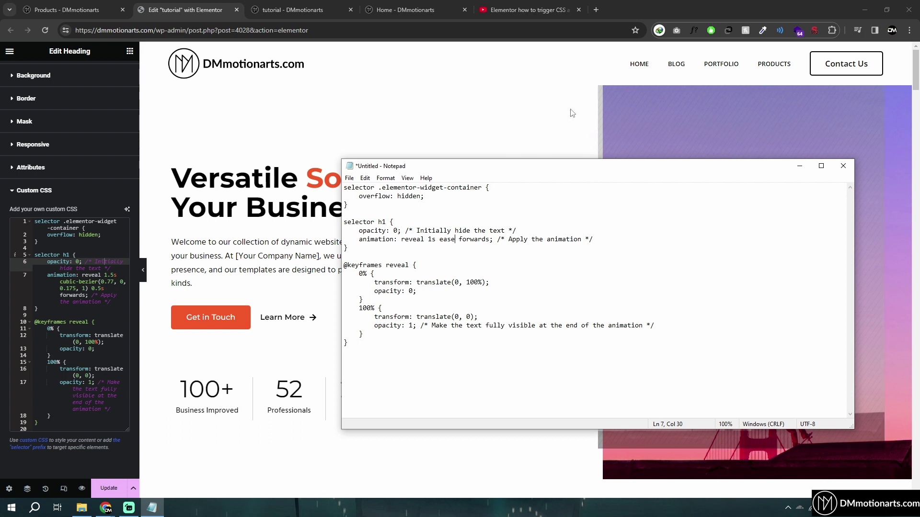
double_click(447, 239)
key(ctrl+v)
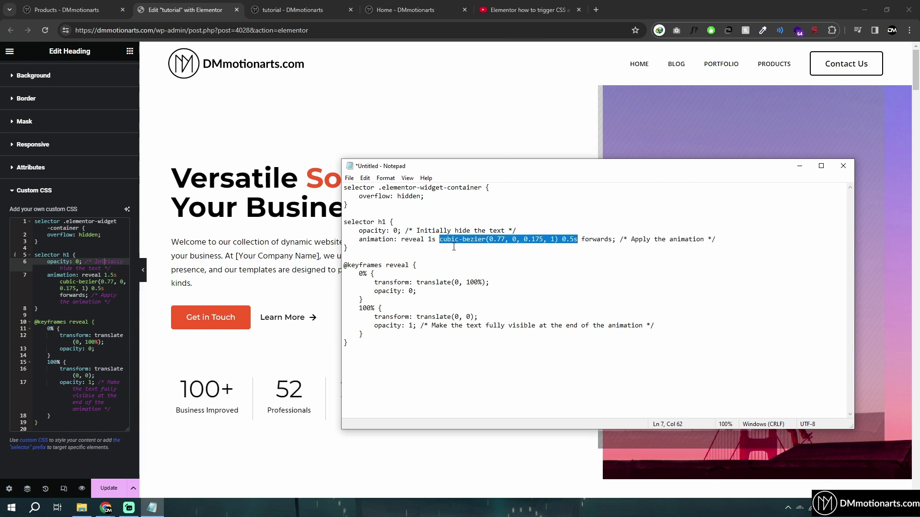
drag(582, 240, 614, 240)
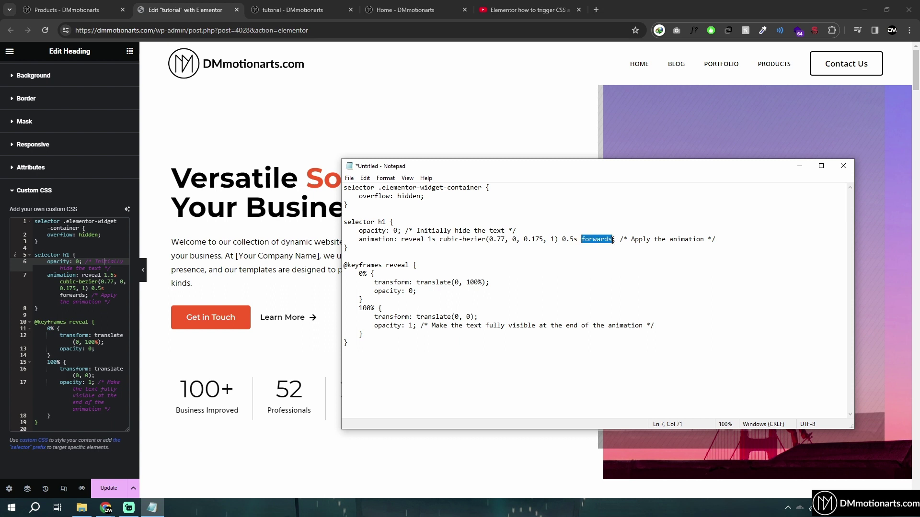
click(613, 239)
double_click(584, 239)
click(590, 240)
click(585, 237)
shift+click(582, 240)
text(infite)
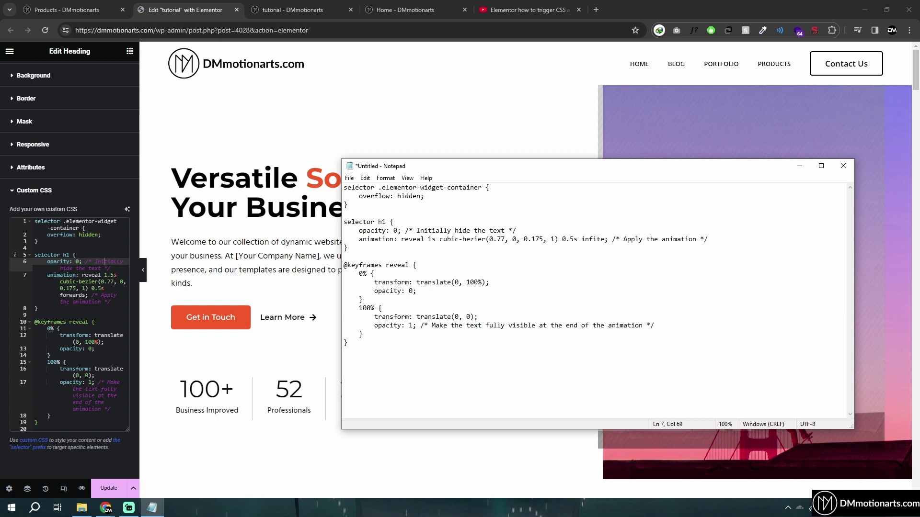
click(596, 242)
text(n)
double_click(604, 239)
click(599, 239)
drag(596, 240, 600, 240)
double_click(595, 242)
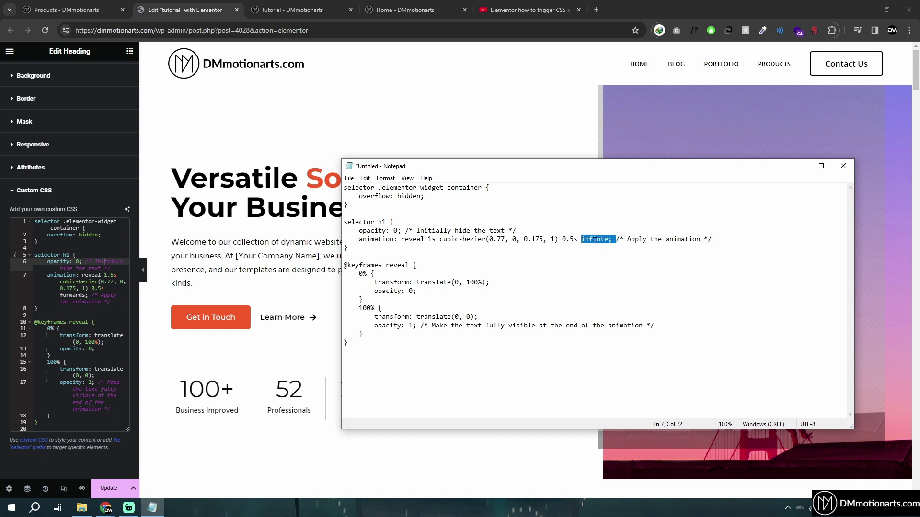
text(forwards)
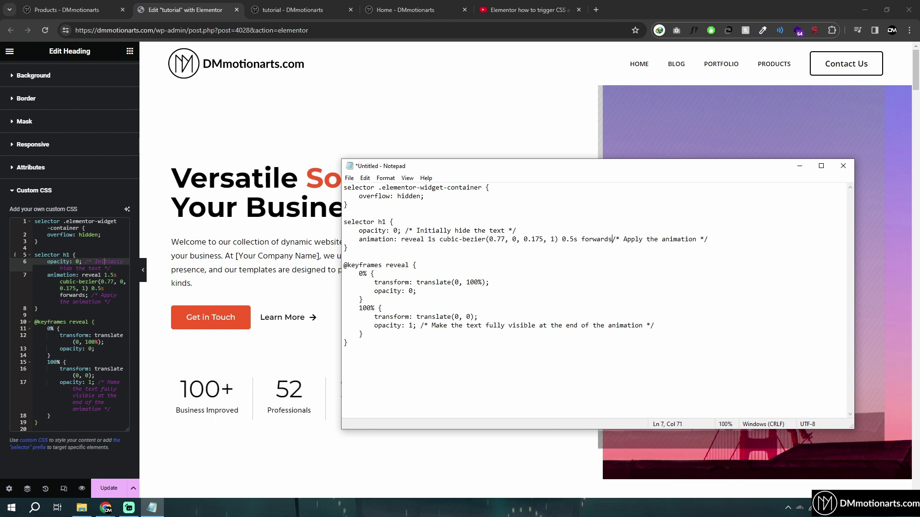
text(;)
drag(361, 309, 347, 343)
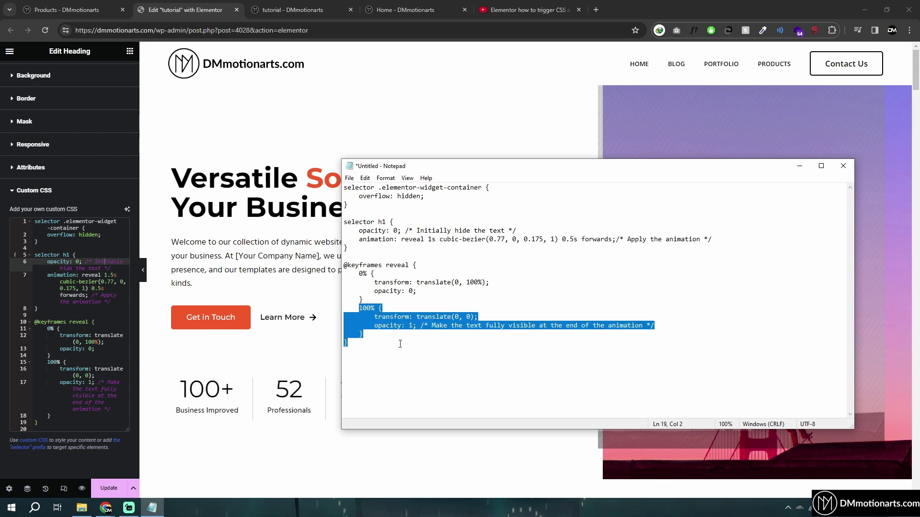
click(347, 343)
drag(345, 265, 429, 356)
click(429, 355)
drag(360, 273, 437, 300)
click(359, 273)
click(437, 299)
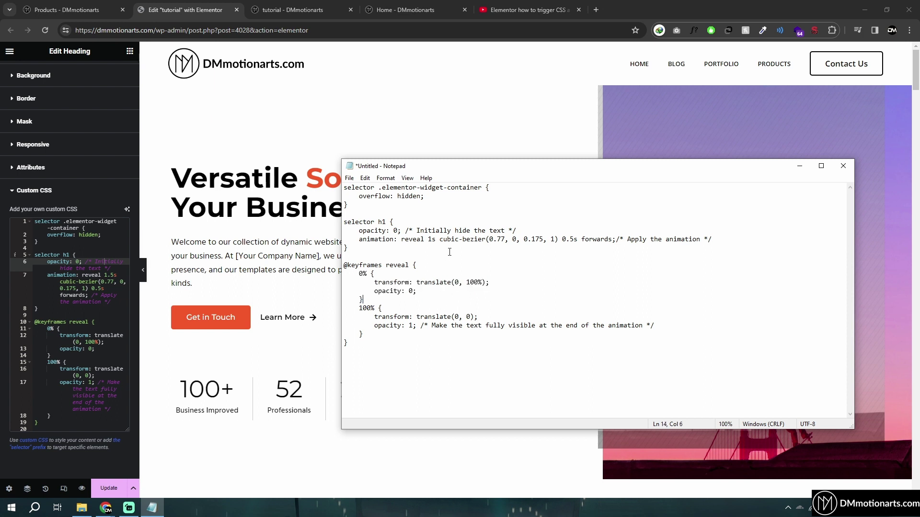
click(433, 239)
drag(365, 277, 364, 300)
click(364, 300)
drag(376, 284, 459, 284)
click(434, 291)
click(435, 291)
click(459, 284)
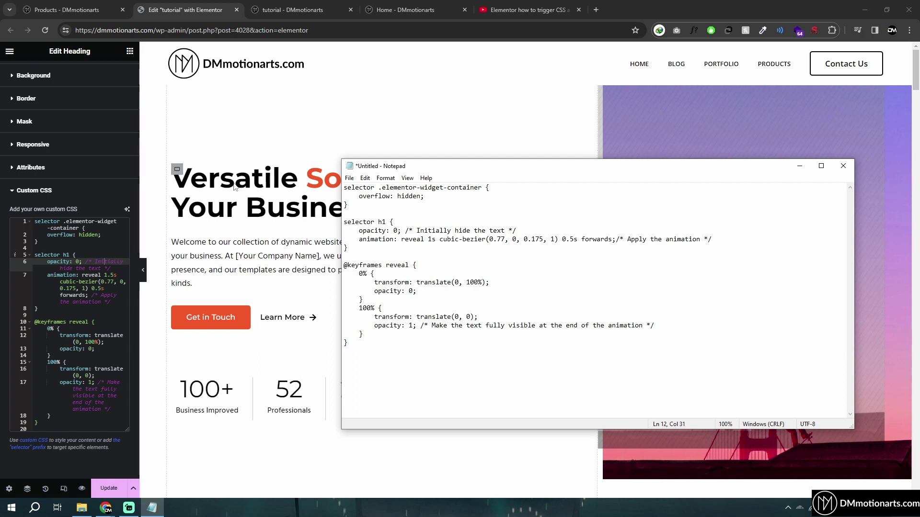
click(456, 283)
mouse_move(457, 283)
mouse_down()
mouse_move(483, 283)
mouse_move(468, 283)
mouse_up()
click(483, 282)
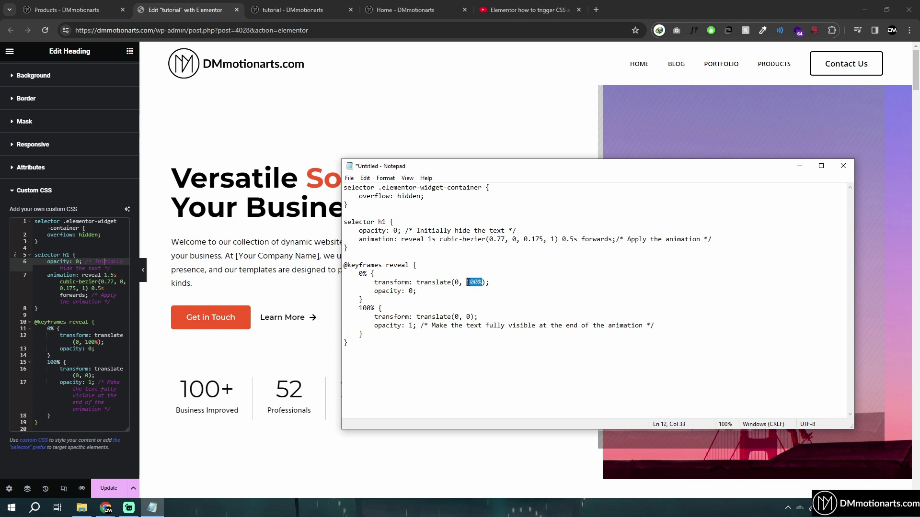
text(100)
key(BackSpace)
key(BackSpace)
text(00px)
key(BackSpace)
key(BackSpace)
key(BackSpace)
key(BackSpace)
text(20%)
double_click(457, 283)
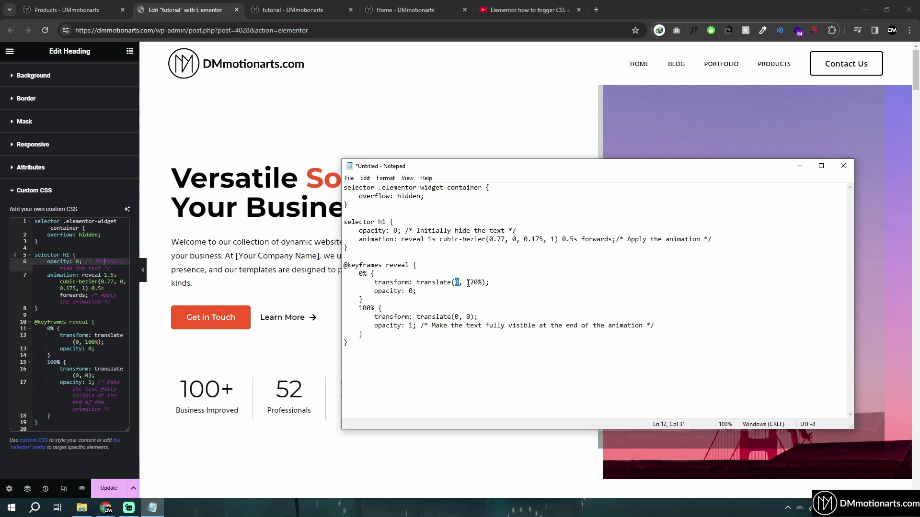
drag(467, 283, 483, 282)
click(455, 282)
drag(467, 283, 483, 282)
click(482, 283)
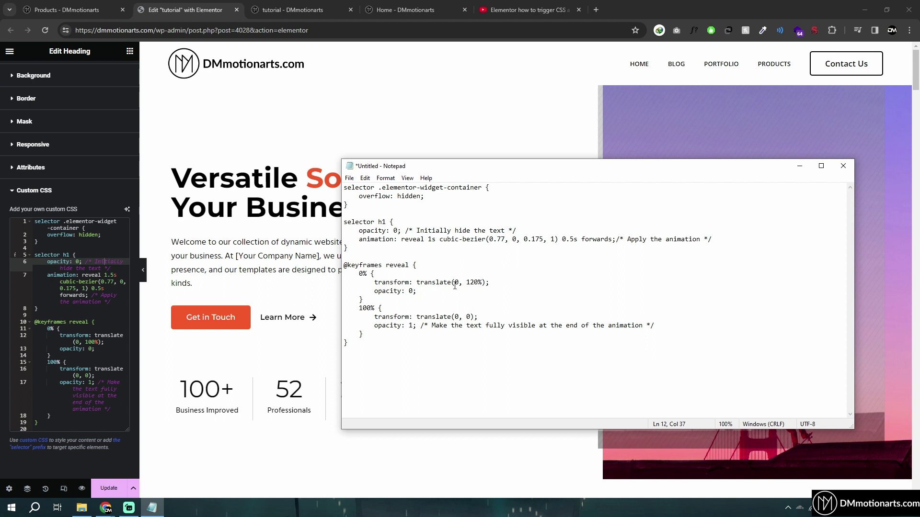
drag(455, 283, 459, 282)
click(472, 283)
drag(359, 309, 378, 308)
click(357, 308)
click(379, 309)
double_click(431, 239)
click(435, 239)
mouse_move(377, 317)
mouse_down()
mouse_move(479, 317)
mouse_move(375, 317)
mouse_up()
click(374, 317)
drag(420, 317, 456, 318)
double_click(469, 317)
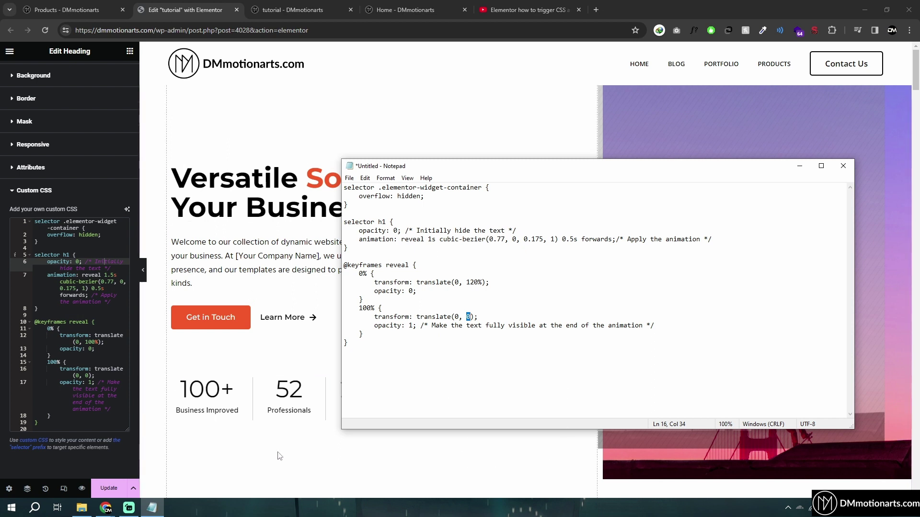
click(244, 383)
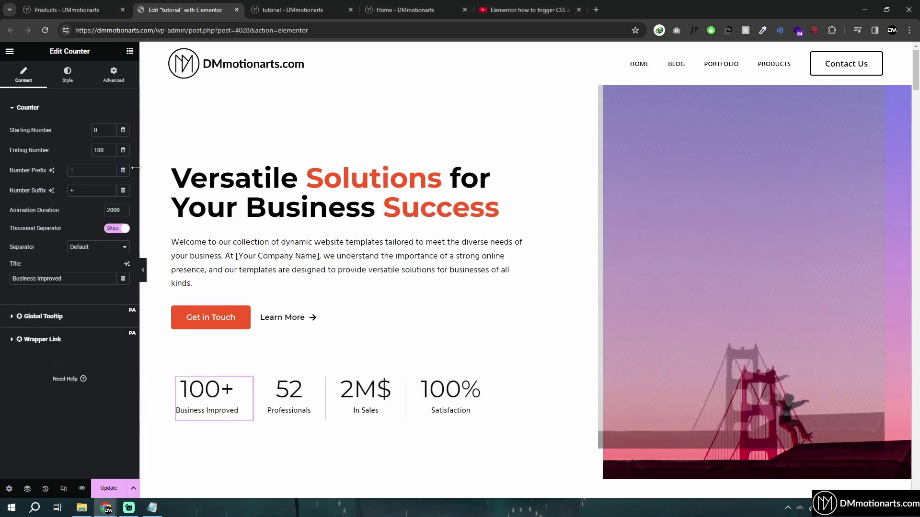
click(114, 88)
scroll(129, 293, down, 5)
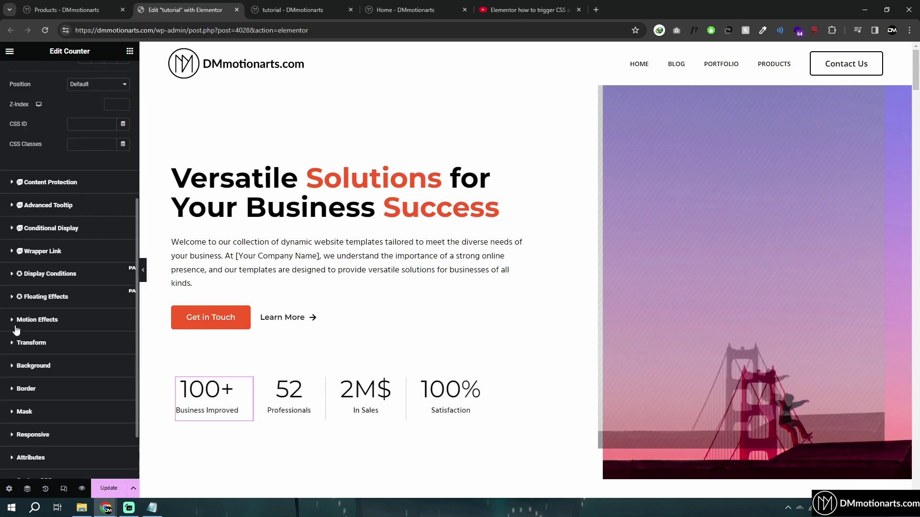
click(42, 341)
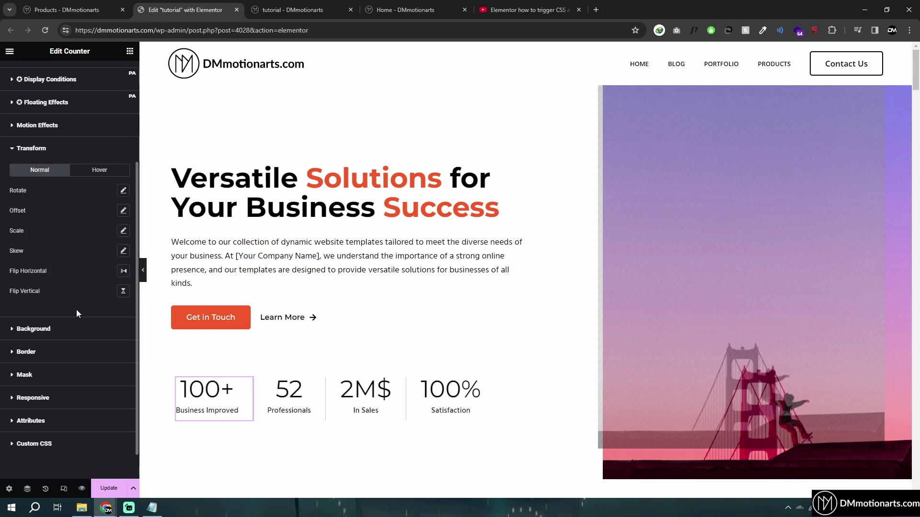
click(123, 210)
drag(54, 276, 59, 276)
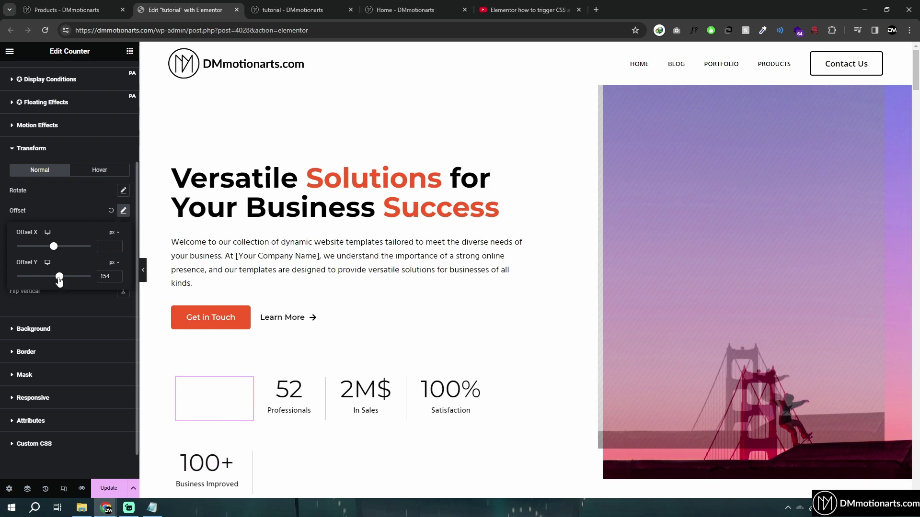
drag(59, 281, 53, 282)
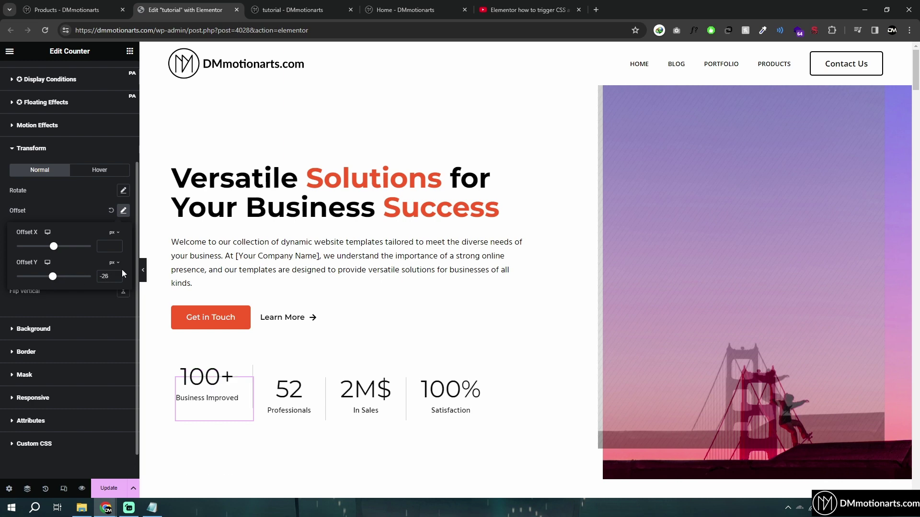
click(110, 211)
key(alt+Tab)
Highlight the keyframe translate values and the opacity 0 and opacity 1 lines in Notepad.
click(418, 317)
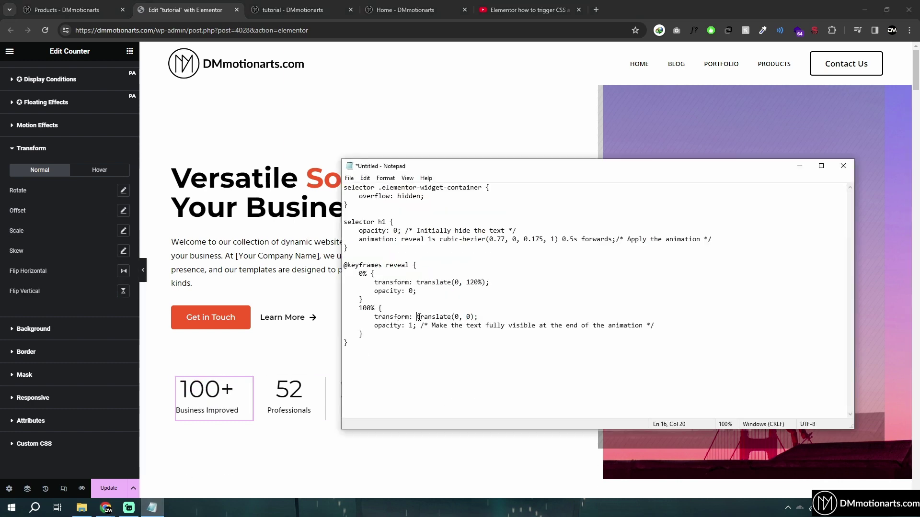
drag(451, 317, 467, 317)
drag(374, 326, 417, 324)
drag(405, 291, 414, 292)
drag(375, 326, 420, 326)
drag(421, 325, 376, 330)
click(376, 329)
mouse_move(405, 291)
mouse_down()
mouse_move(364, 299)
mouse_move(417, 291)
mouse_up()
click(405, 291)
click(416, 291)
Return to Elementor and scroll down to the Versatile Solutions heading section.
scroll(190, 319, down, 4)
click(185, 269)
scroll(403, 356, down, 8)
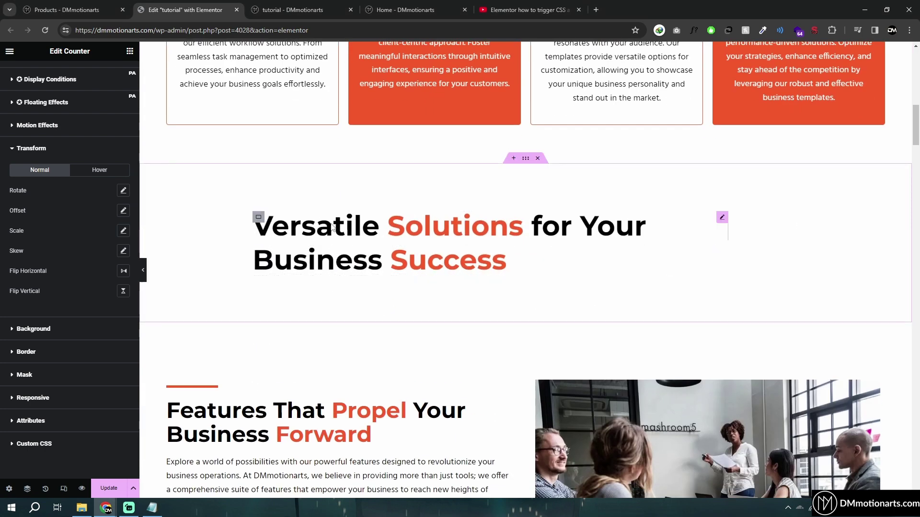
Open the lower heading's Custom CSS and check its existing reveal code.
click(499, 410)
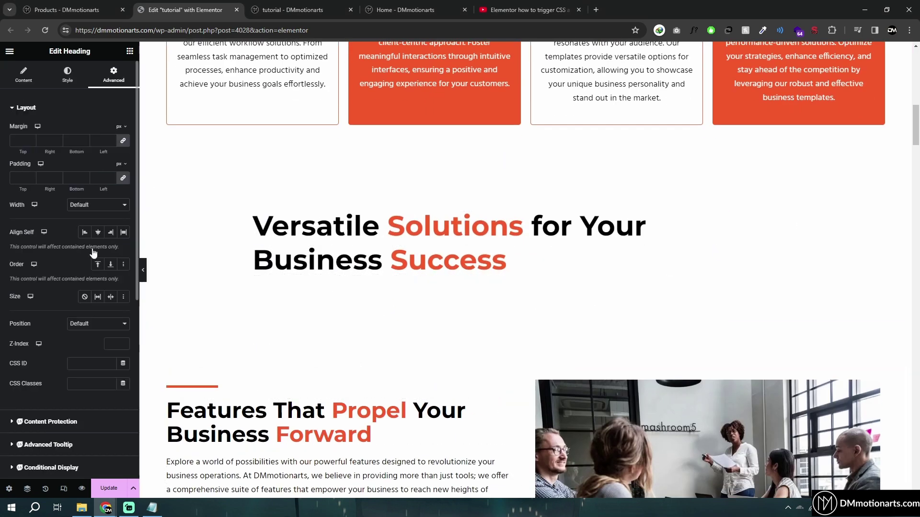
scroll(94, 253, down, 5)
click(38, 409)
click(79, 322)
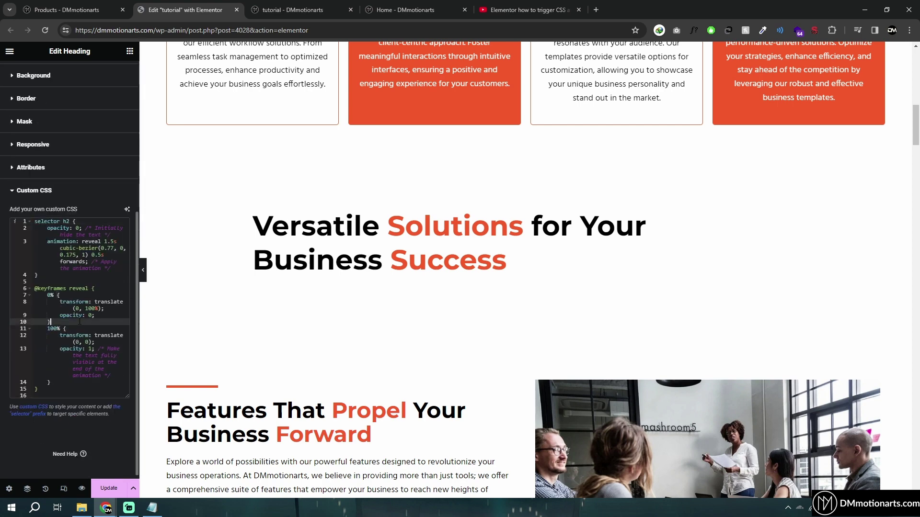
drag(35, 222, 39, 389)
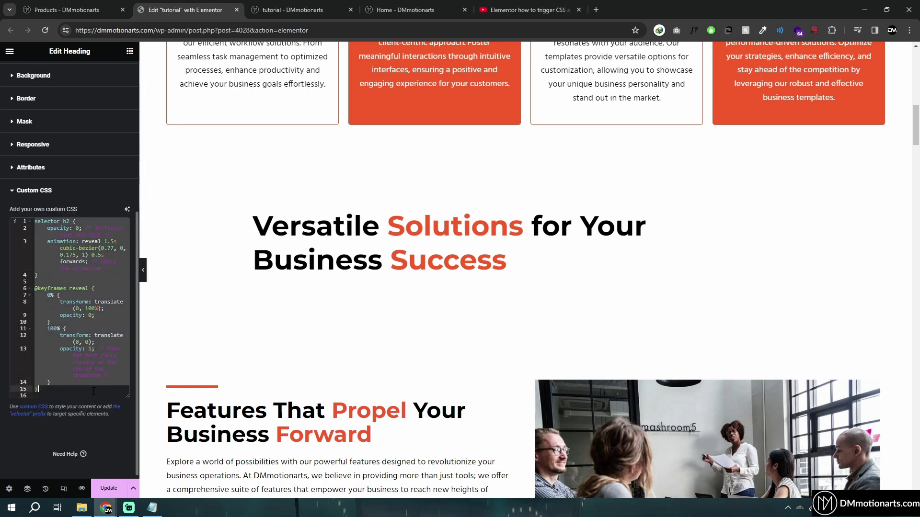
click(38, 389)
Cut the overflow-hidden rule from the top of the Notepad notes and select the section's container.
click(151, 508)
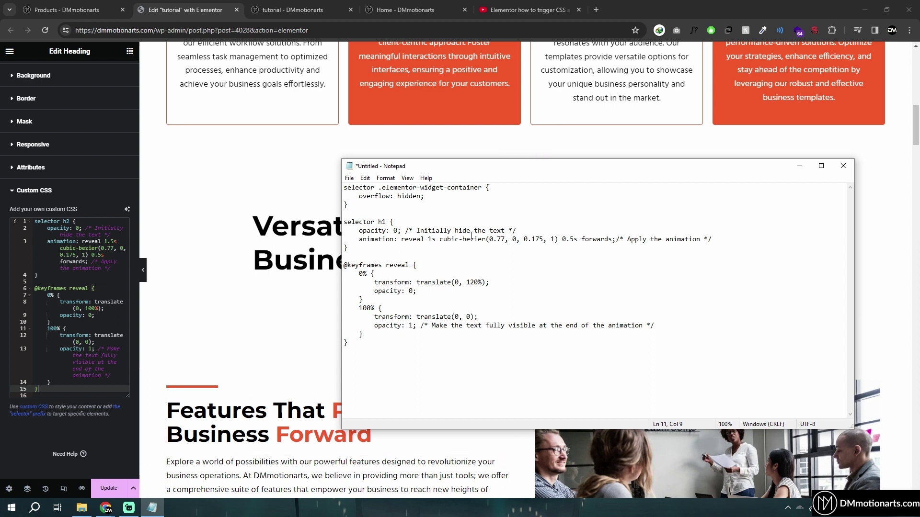
key(ctrl+a)
key(Right)
drag(344, 188, 369, 203)
key(ctrl+c)
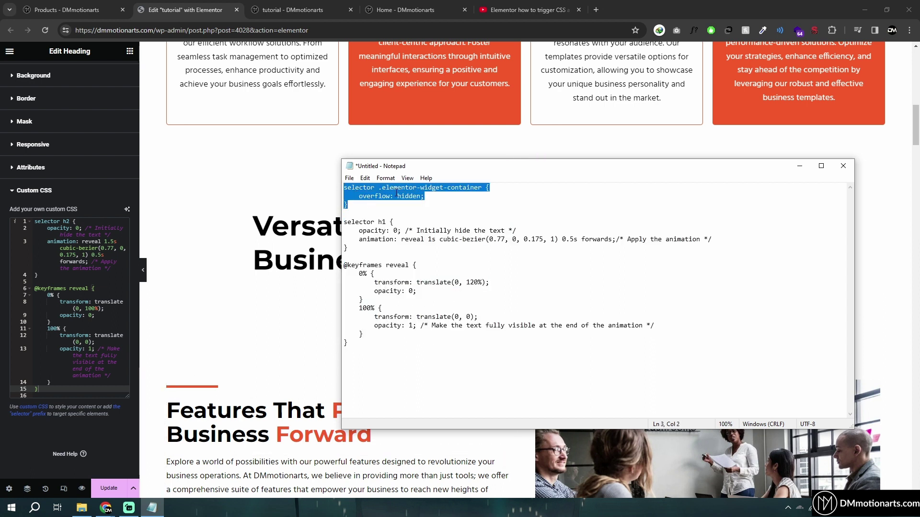
scroll(172, 380, down, 2)
click(173, 363)
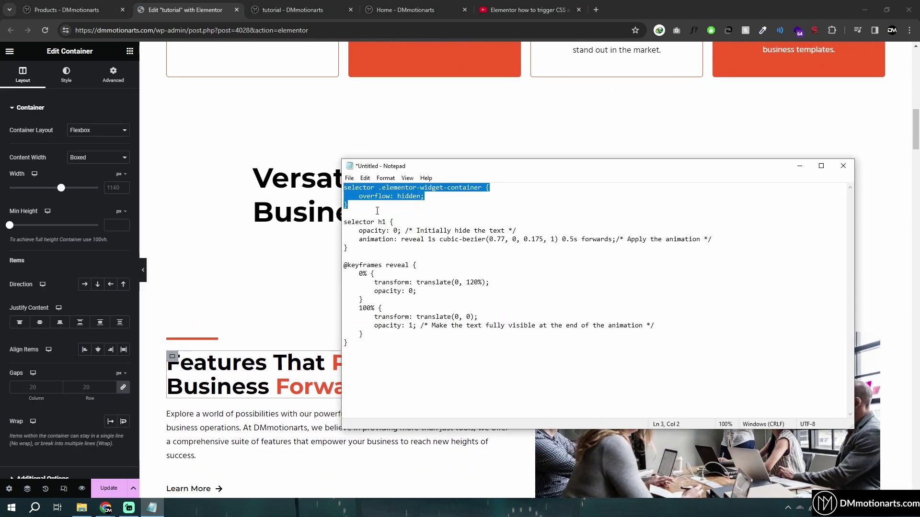
key(BackSpace)
Set Overflow to Hidden in the Features heading container's Additional Options.
click(175, 359)
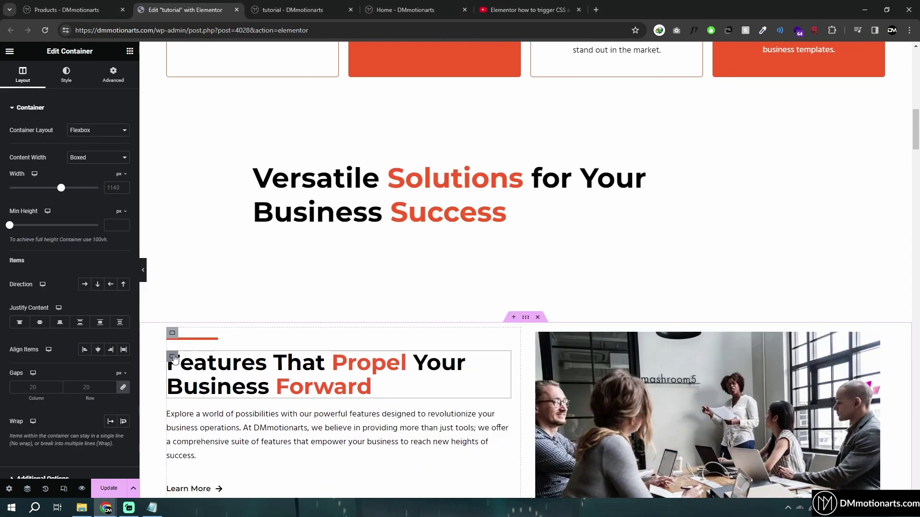
scroll(58, 335, down, 3)
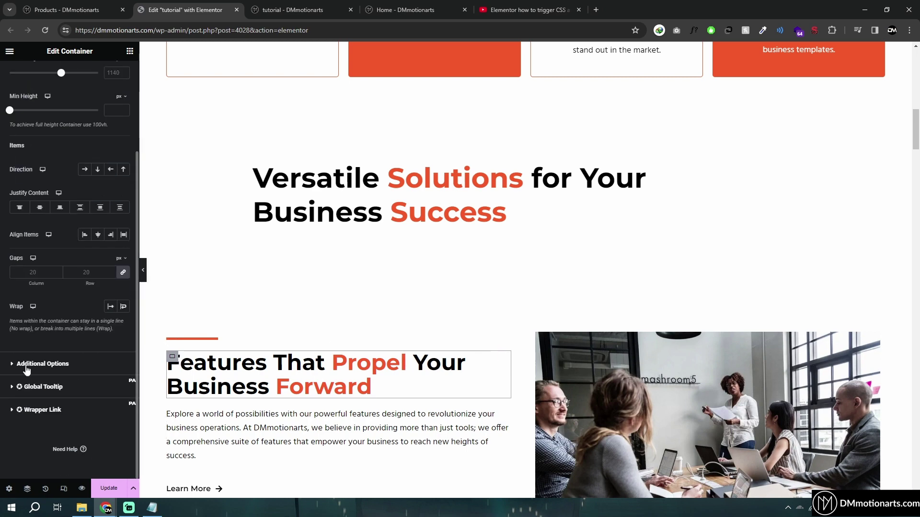
click(34, 362)
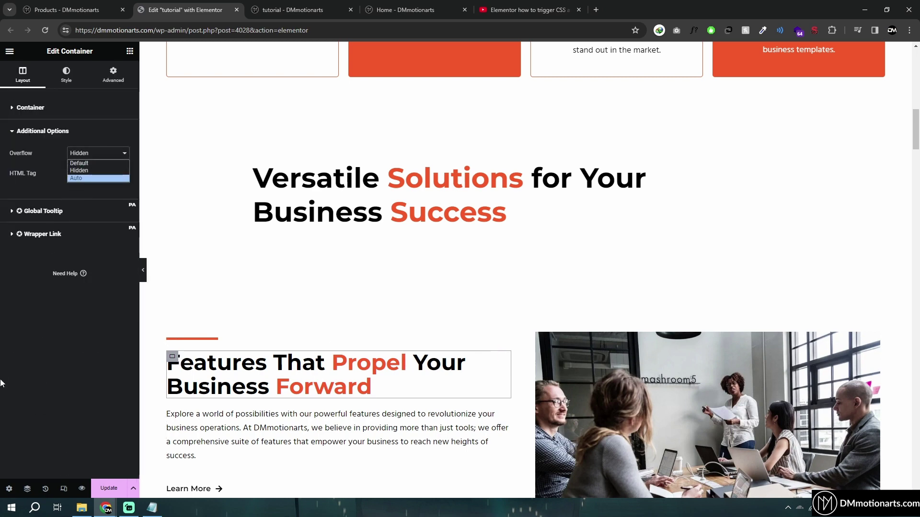
click(86, 170)
scroll(263, 148, up, 8)
scroll(263, 148, up, 4)
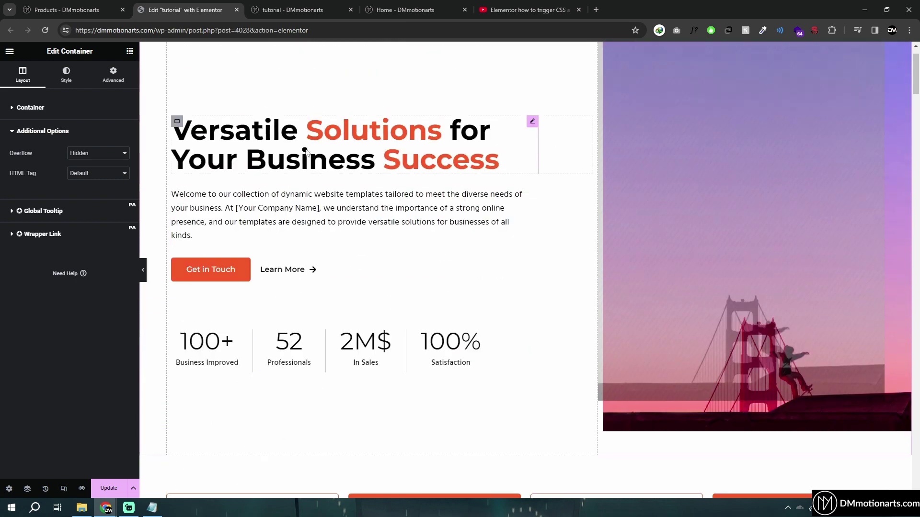
scroll(280, 369, down, 14)
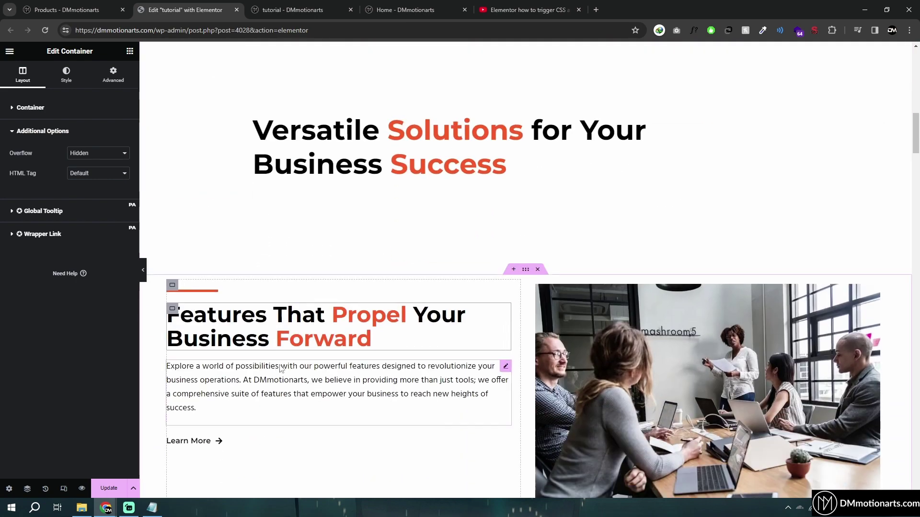
click(152, 507)
Paste the overflow-hidden rule back at the top of the Notepad CSS notes.
key(ctrl+v)
drag(344, 187, 421, 207)
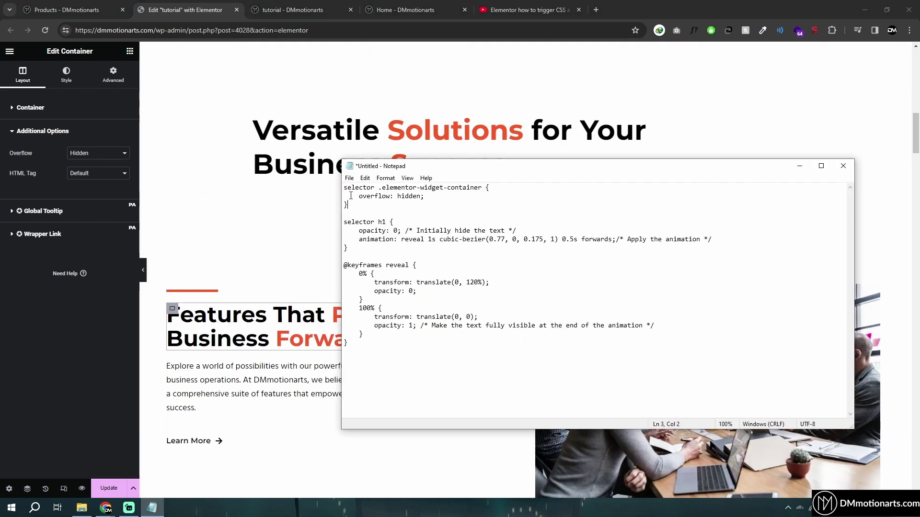
click(173, 314)
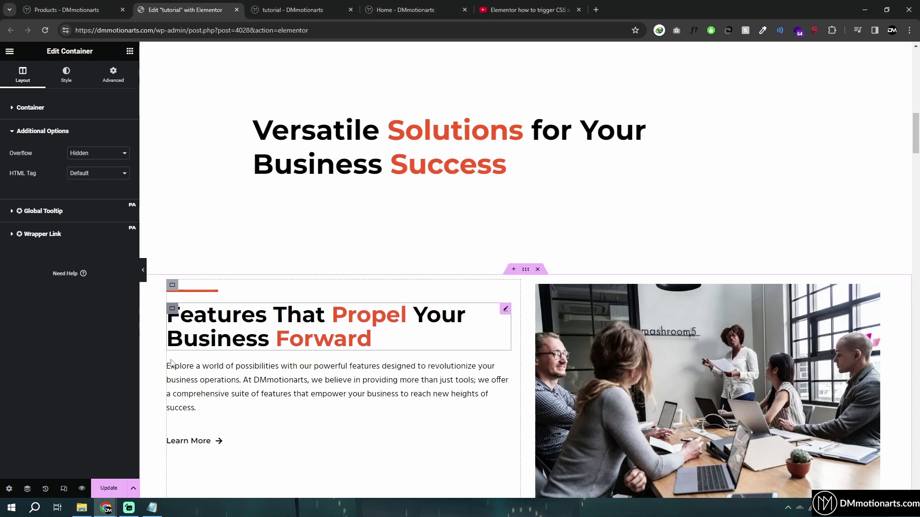
click(152, 508)
click(397, 209)
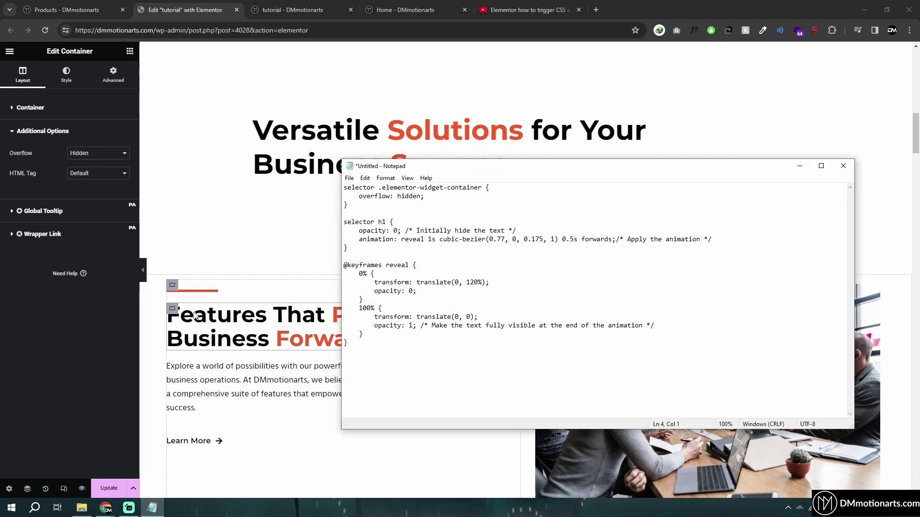
click(176, 312)
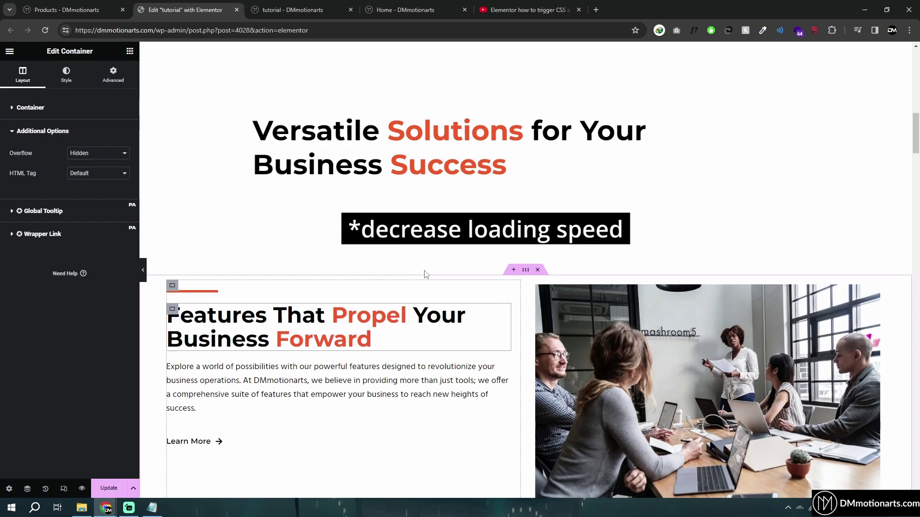
Duplicate the Versatile Solutions heading section directly below the original.
scroll(417, 455, up, 7)
scroll(417, 454, down, 3)
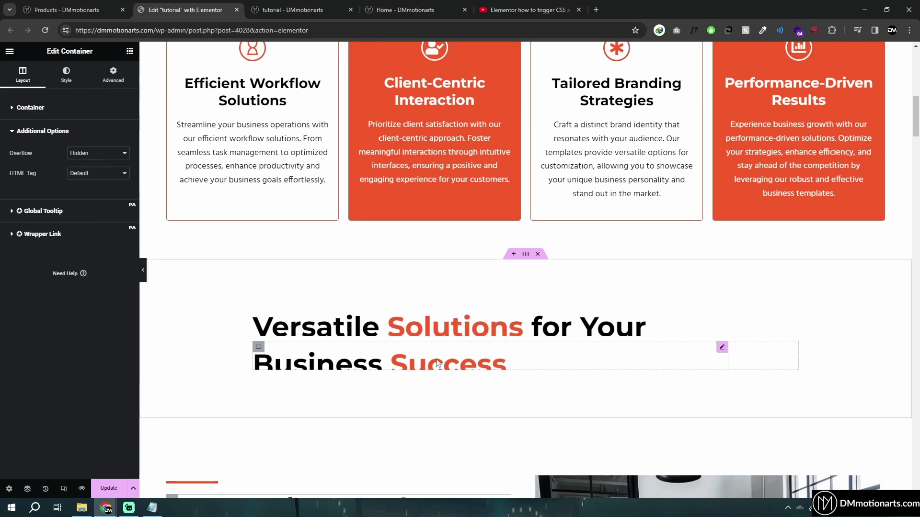
scroll(493, 332, down, 1)
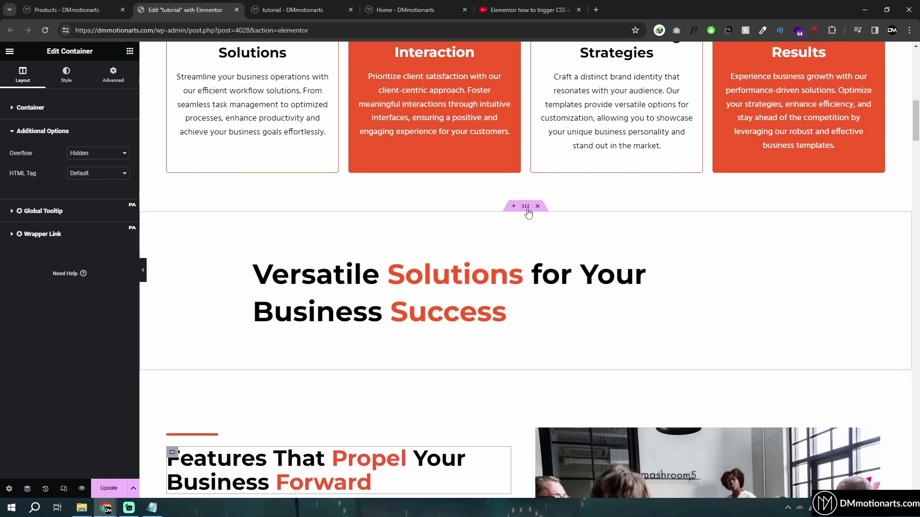
right_click(558, 194)
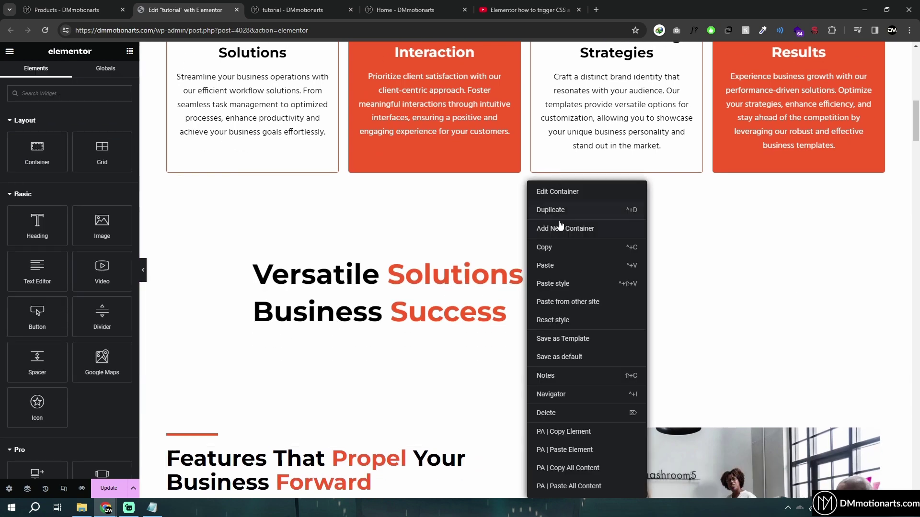
click(452, 323)
scroll(486, 230, down, 4)
Paste the heading and open the duplicated heading's Advanced > Motion Effects settings.
key(ctrl+v)
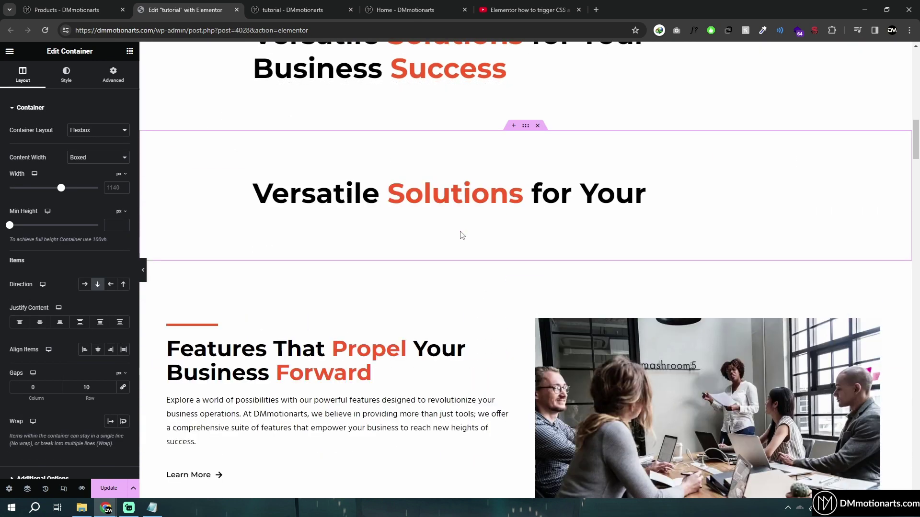
click(722, 187)
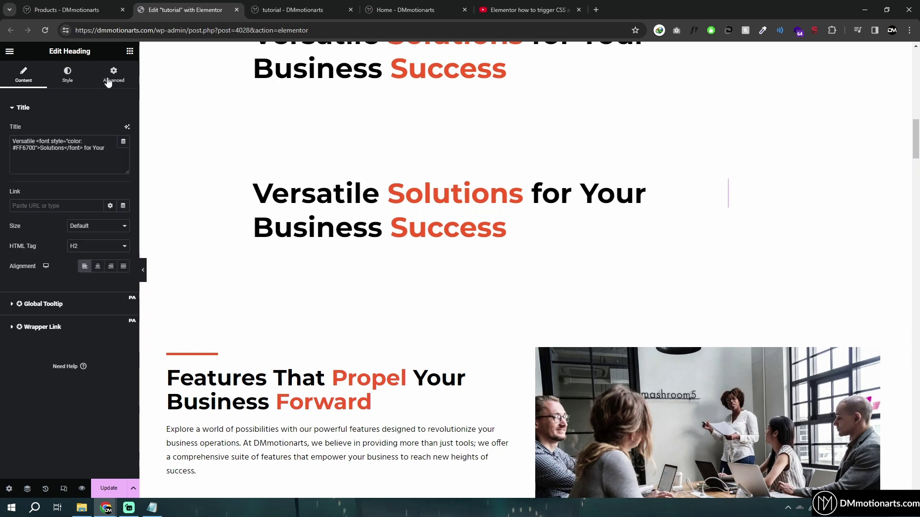
click(113, 75)
scroll(57, 297, down, 5)
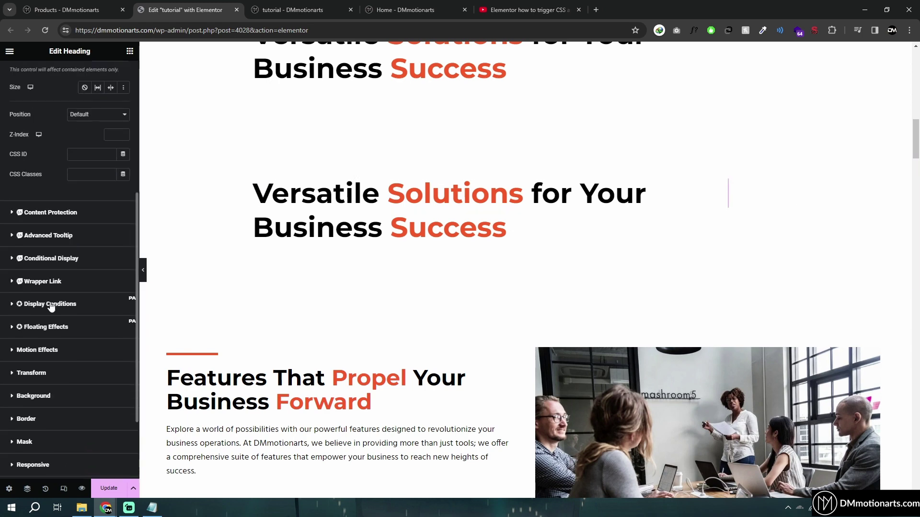
click(15, 350)
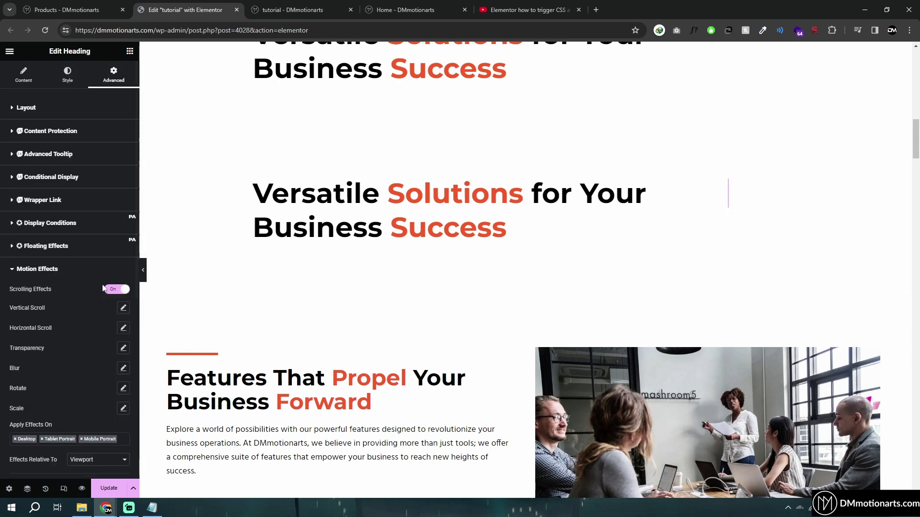
Switch Scrolling Effects off on the other heading in Motion Effects.
click(722, 220)
click(722, 184)
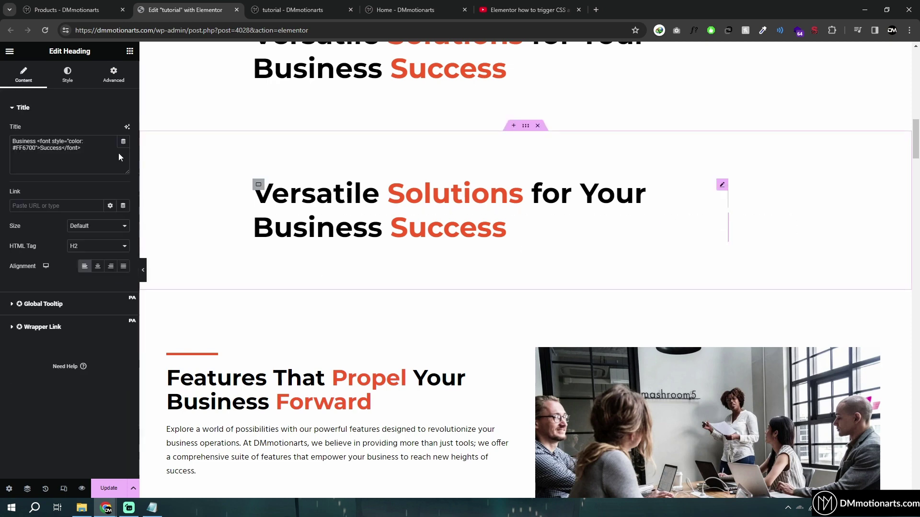
click(113, 75)
scroll(19, 304, down, 3)
click(18, 302)
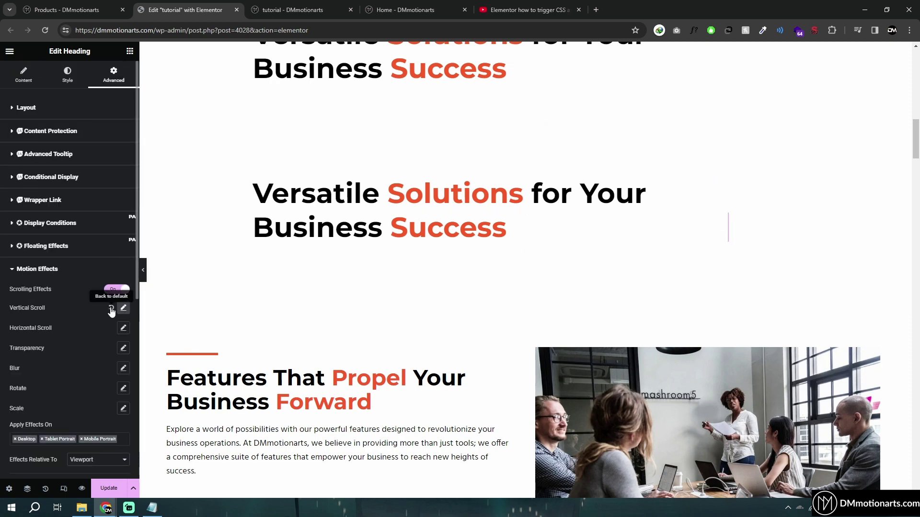
click(116, 289)
Select the container around the lower duplicated heading.
scroll(401, 341, up, 6)
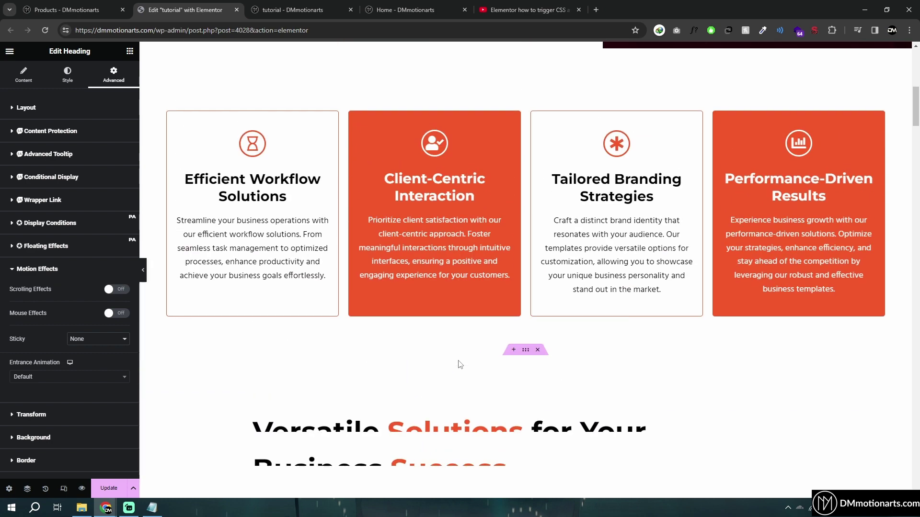
scroll(458, 364, up, 2)
scroll(532, 398, down, 6)
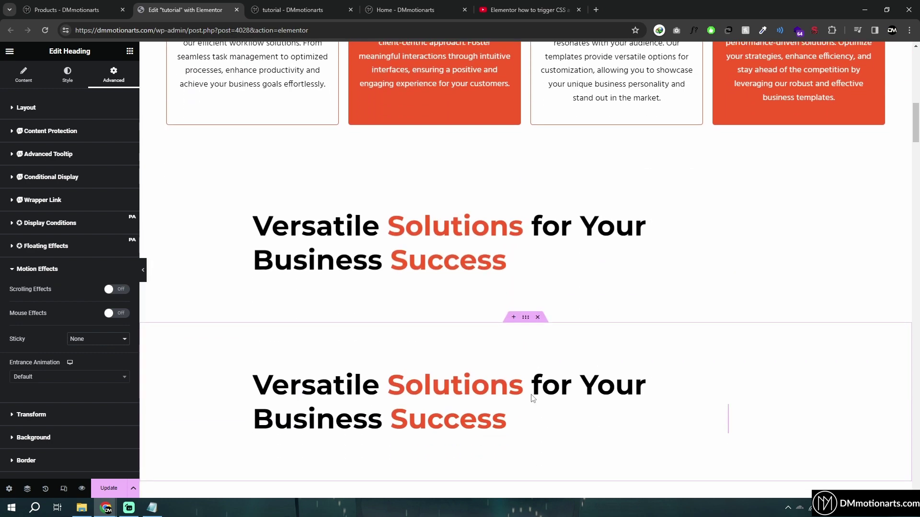
click(266, 378)
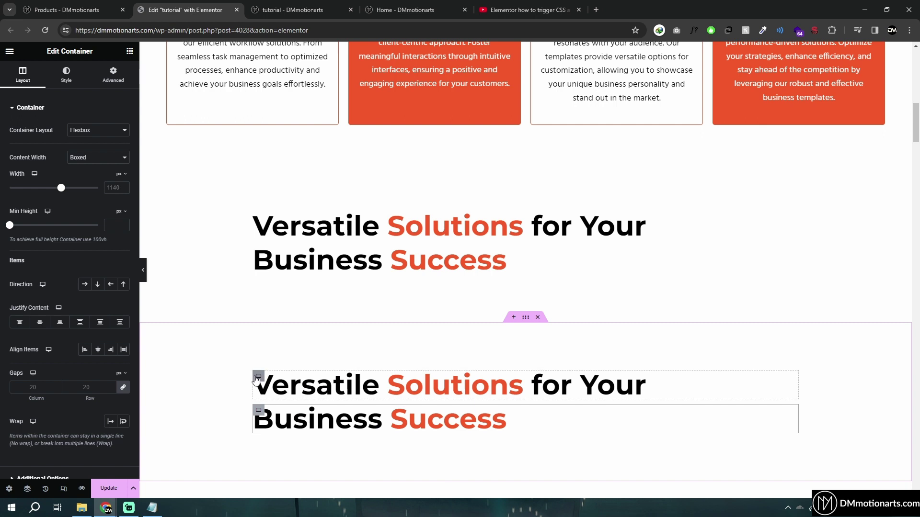
Open the container's Additional Options and undo its overflow change.
scroll(58, 288, down, 3)
click(24, 364)
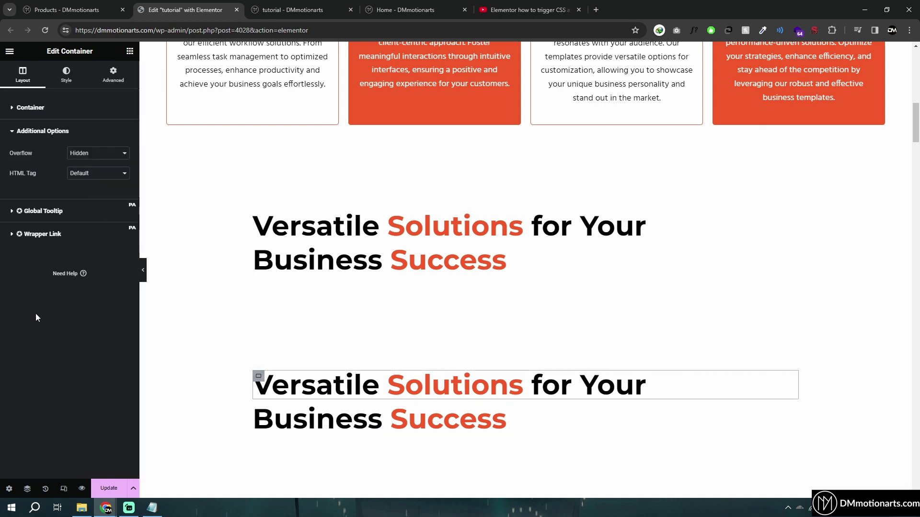
click(91, 139)
click(72, 139)
click(82, 154)
click(187, 304)
key(ctrl+z)
key(ctrl+z)
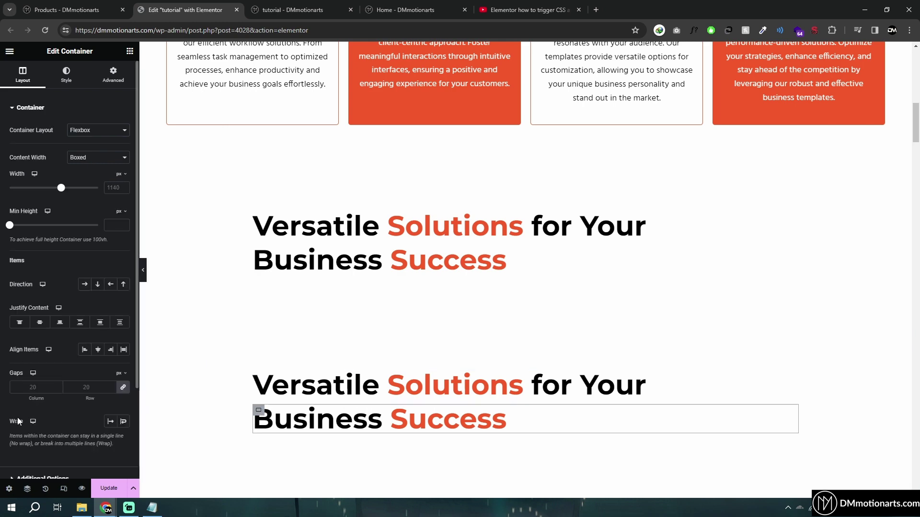
Set the container's Overflow to Default, then select the 'Versatile Solutions for Your' heading.
click(27, 488)
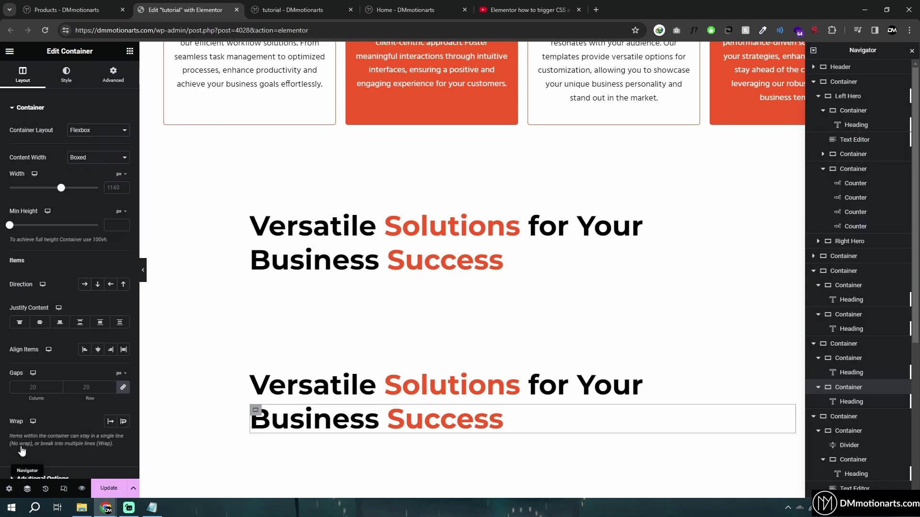
click(19, 479)
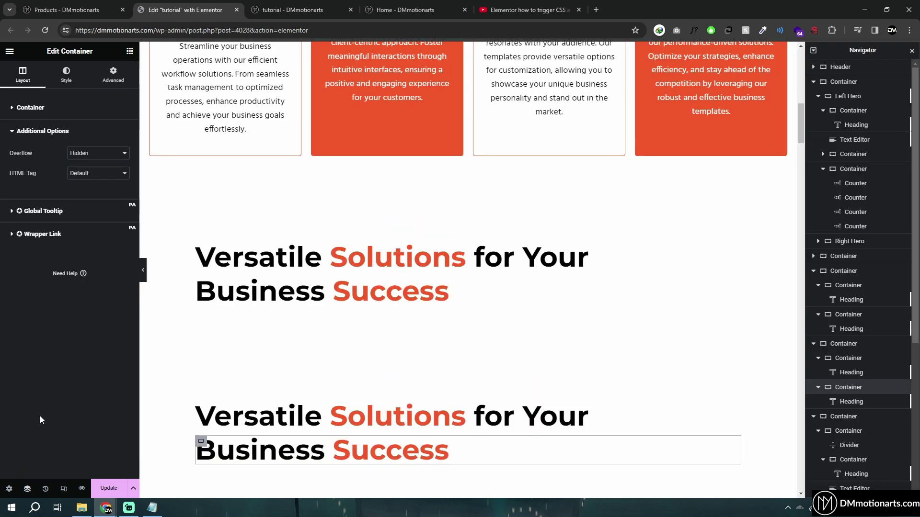
click(95, 152)
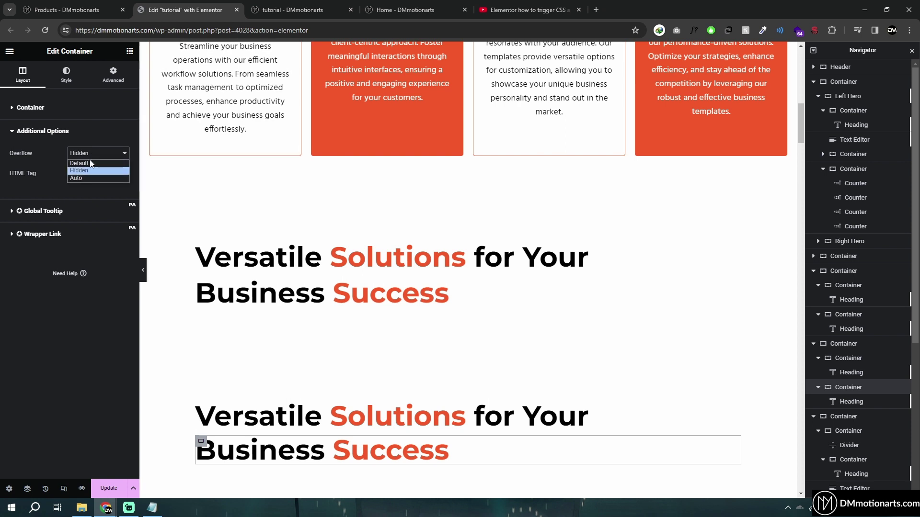
click(79, 163)
click(911, 51)
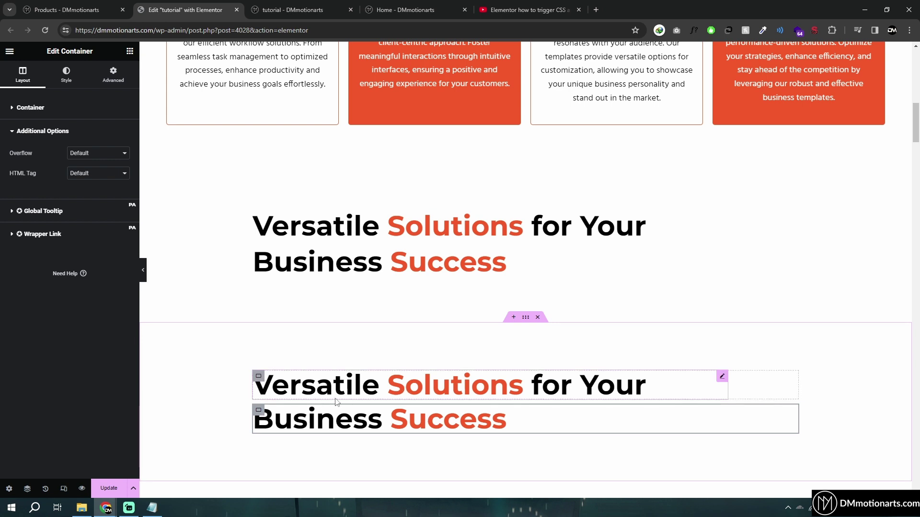
click(594, 389)
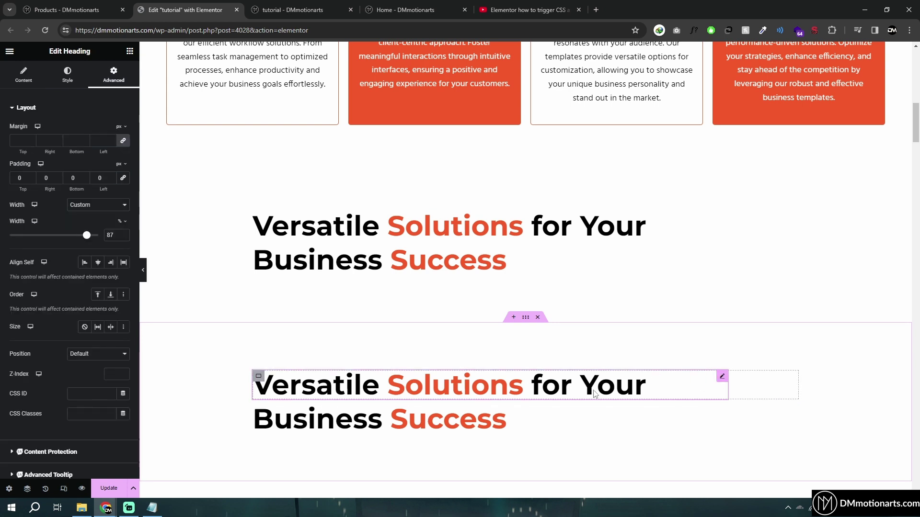
Enable Scrolling Effects on the heading and set Vertical Scroll speed to 4.
scroll(594, 394, up, 1)
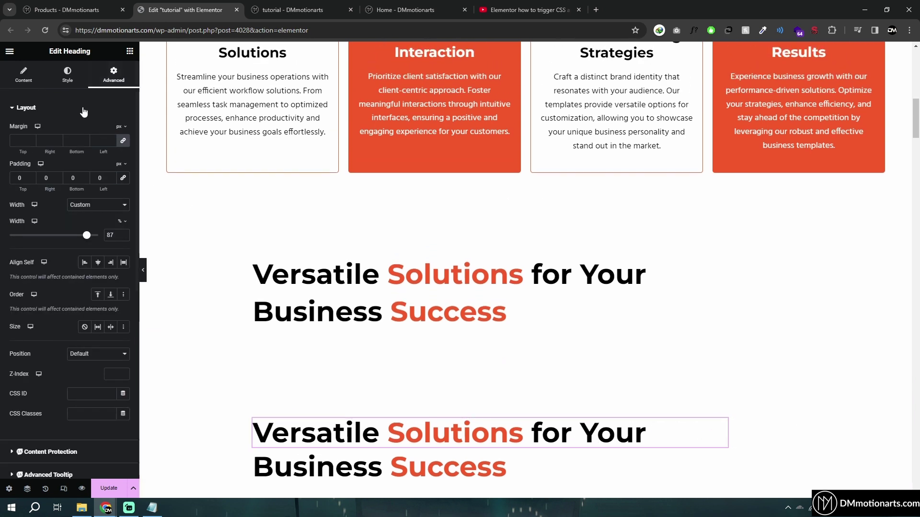
scroll(16, 361, down, 4)
click(16, 397)
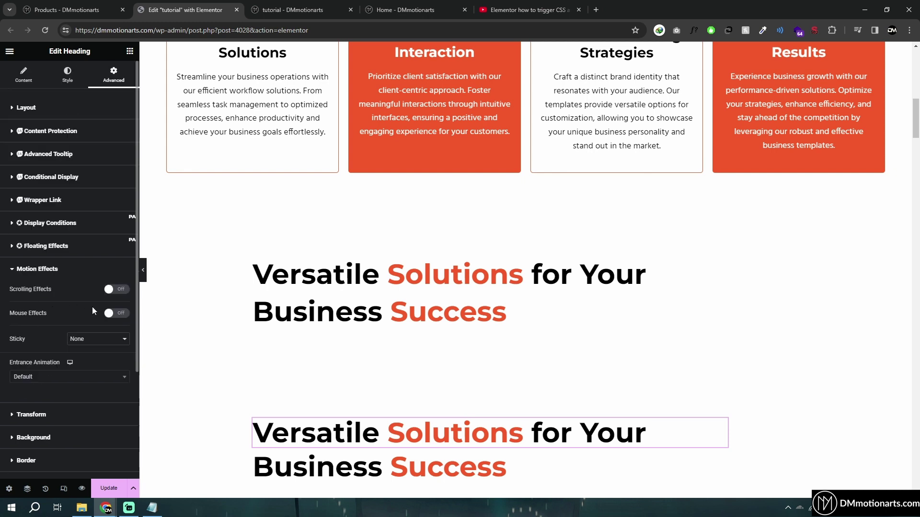
click(113, 295)
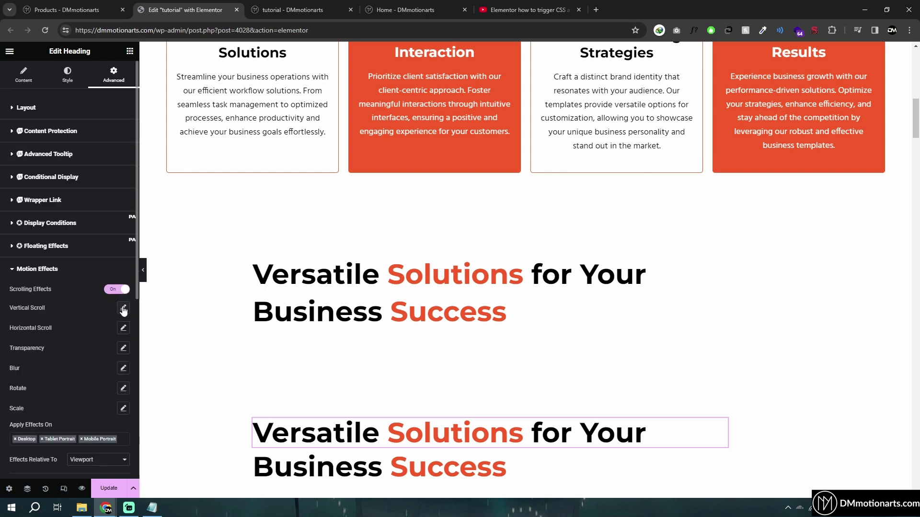
click(124, 308)
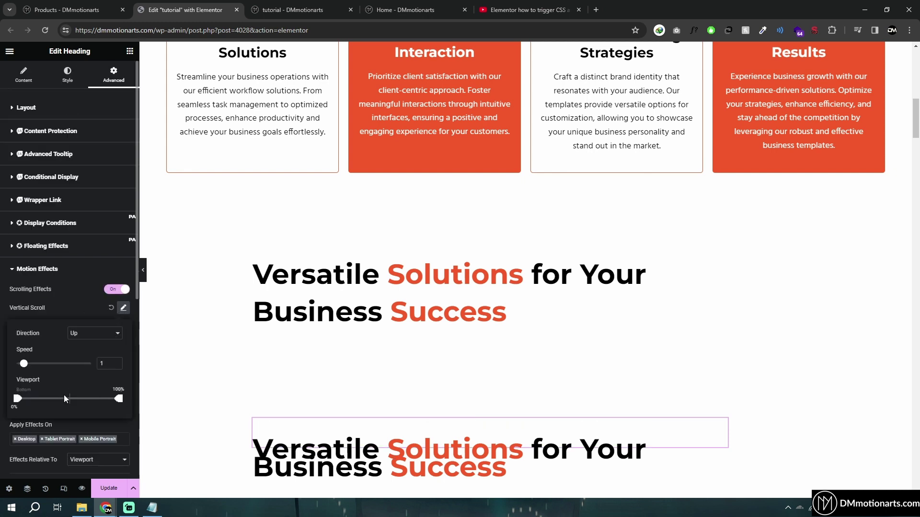
click(21, 368)
click(123, 308)
drag(43, 367, 46, 369)
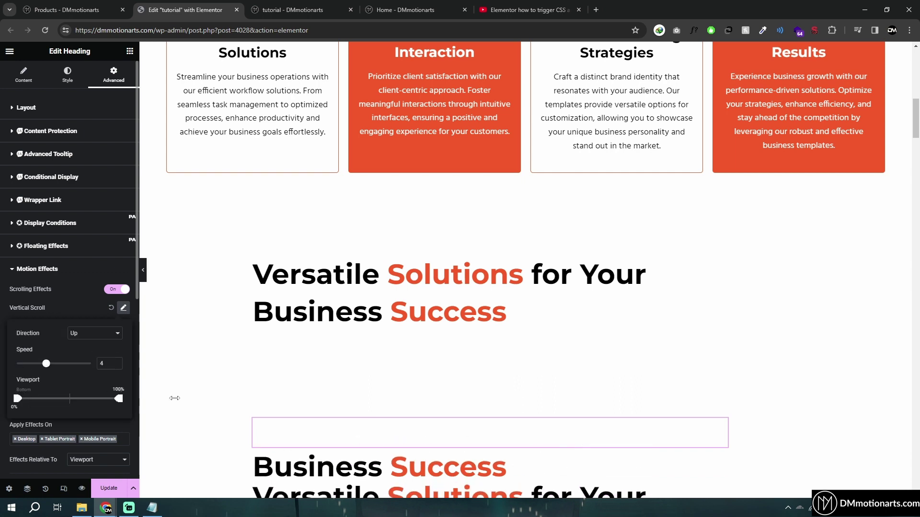
Delete the container holding the 'Business Success' line.
scroll(398, 439, down, 2)
scroll(363, 396, down, 1)
scroll(354, 400, up, 1)
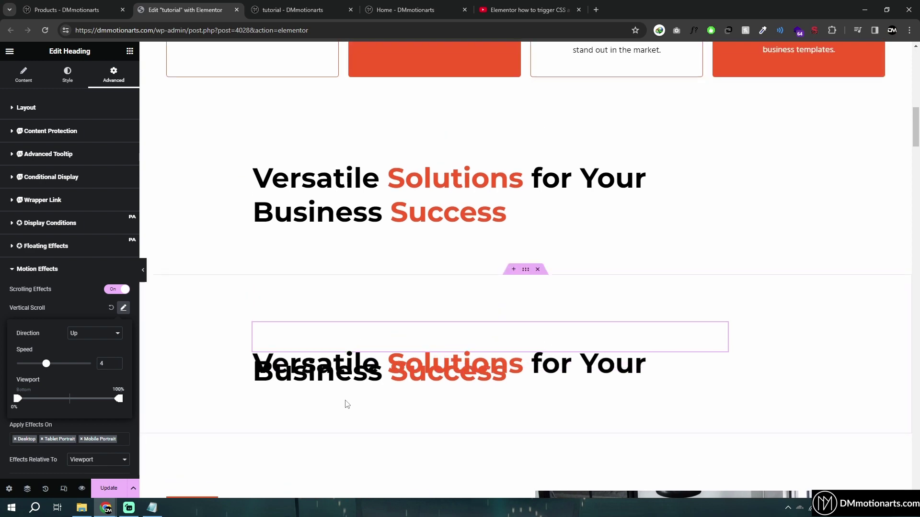
scroll(347, 404, up, 1)
scroll(342, 404, down, 3)
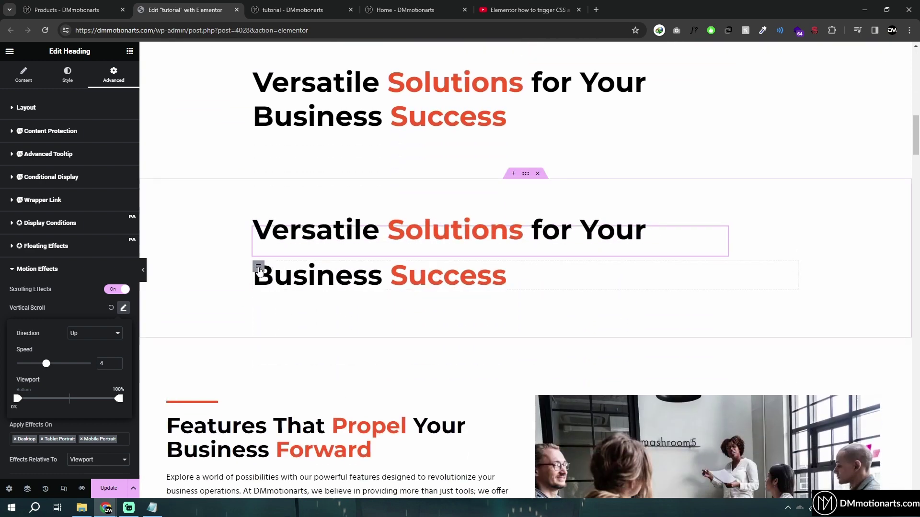
click(259, 268)
key(Delete)
Select the remaining 'Versatile Solutions for Your' heading and review its Vertical Scroll settings (Up, speed 4).
scroll(356, 385, up, 3)
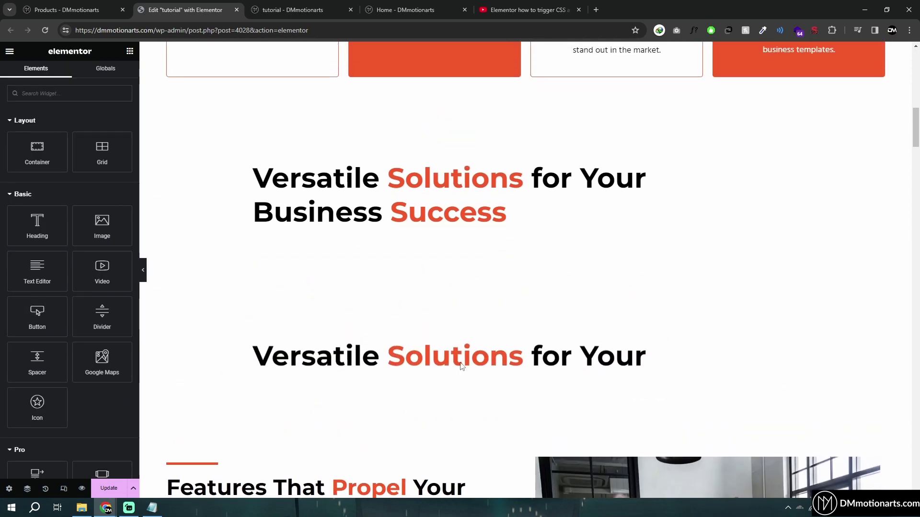
scroll(357, 386, down, 1)
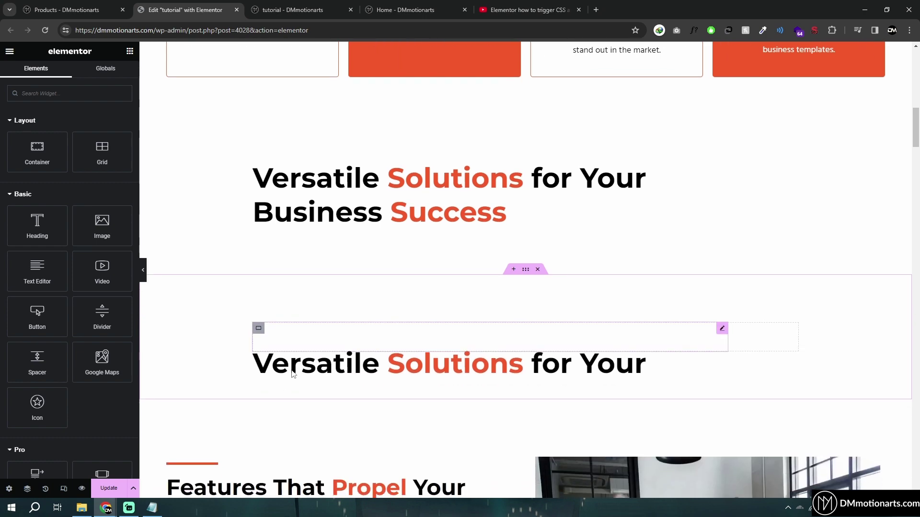
scroll(495, 413, up, 1)
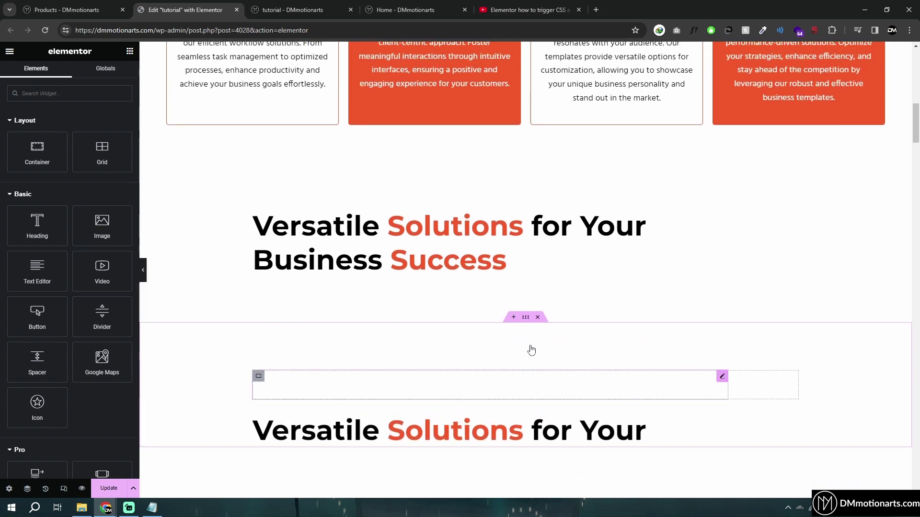
click(527, 383)
scroll(24, 330, down, 4)
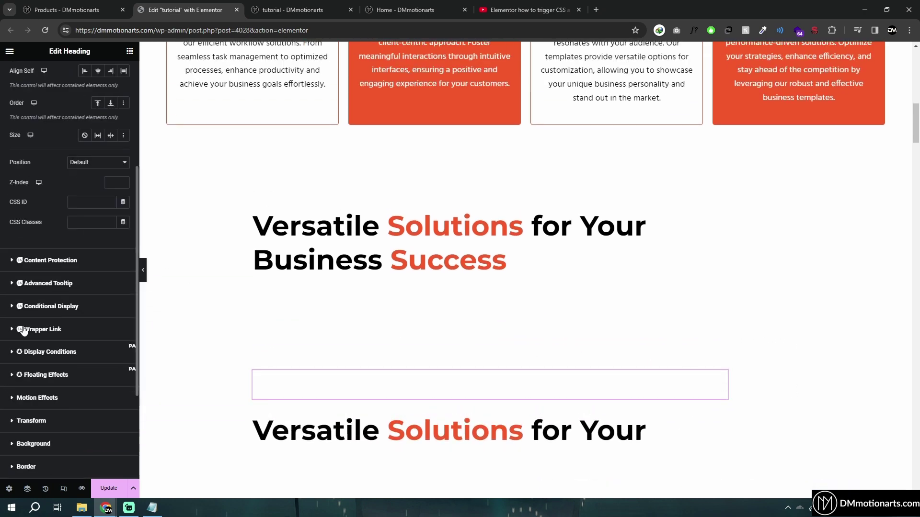
click(8, 401)
click(126, 307)
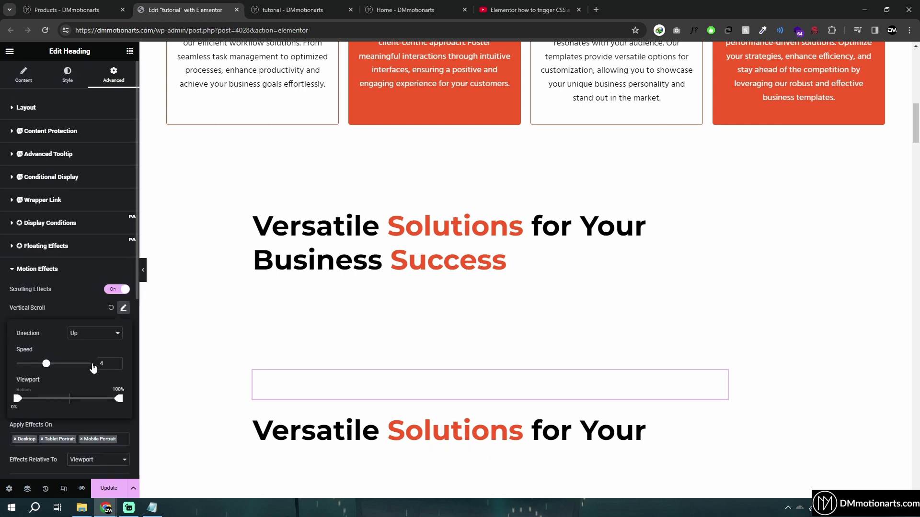
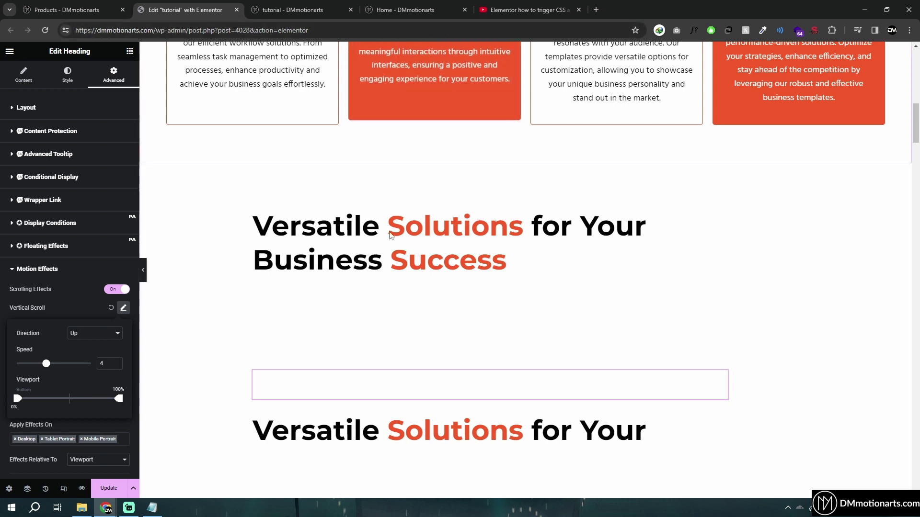
Move the Vertical Scroll viewport start handle to 27% so the heading's motion begins later.
scroll(339, 390, up, 1)
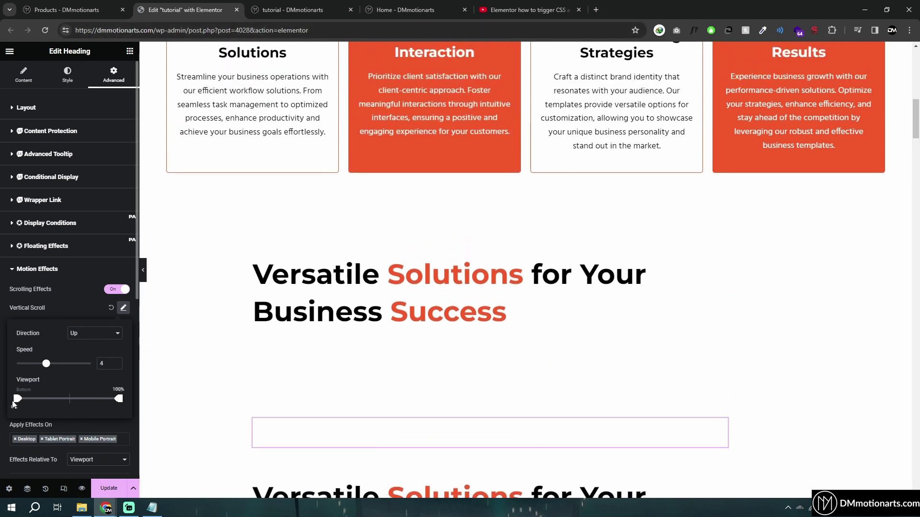
drag(32, 404, 45, 403)
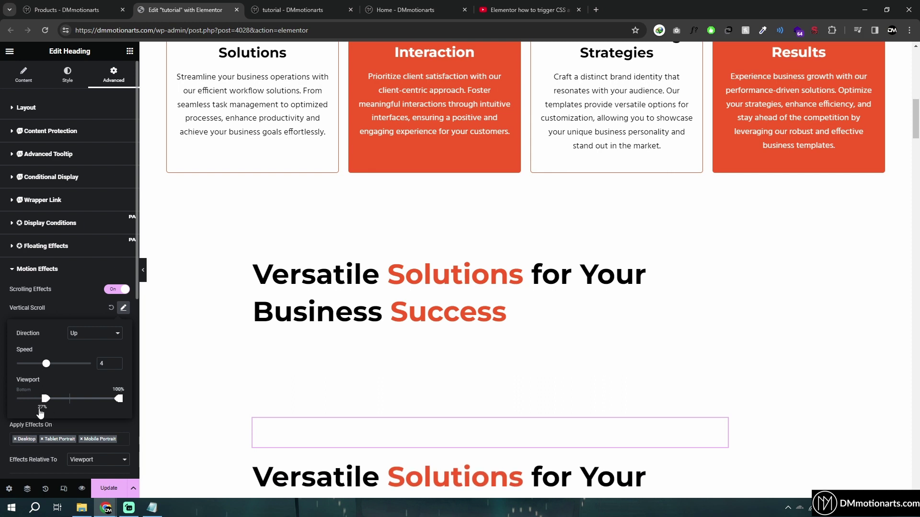
scroll(372, 469, down, 1)
scroll(383, 479, up, 1)
scroll(376, 458, down, 1)
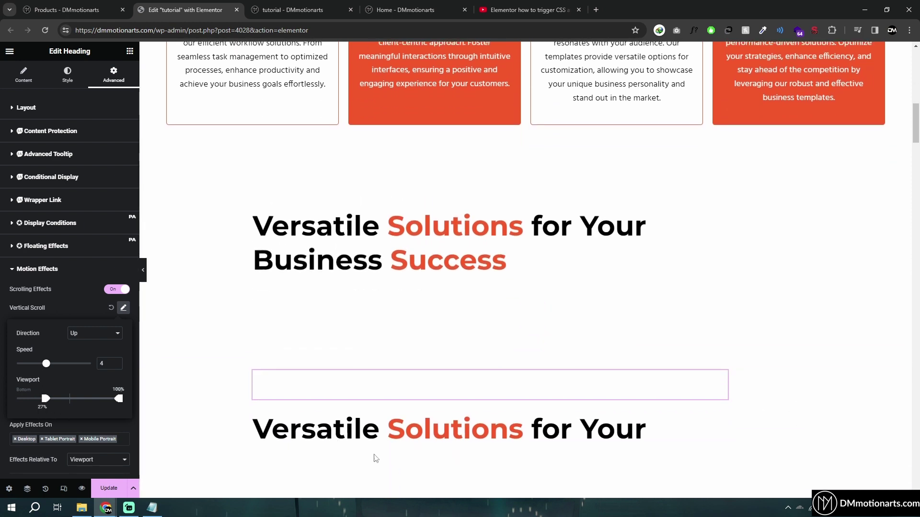
Scroll the preview up and down to watch the heading's delayed upward motion.
scroll(400, 452, up, 1)
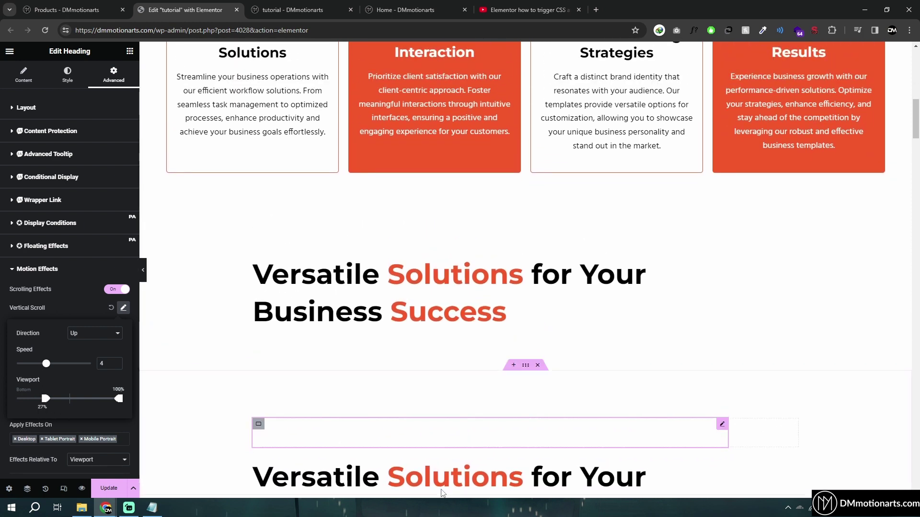
scroll(432, 483, down, 3)
scroll(447, 479, up, 2)
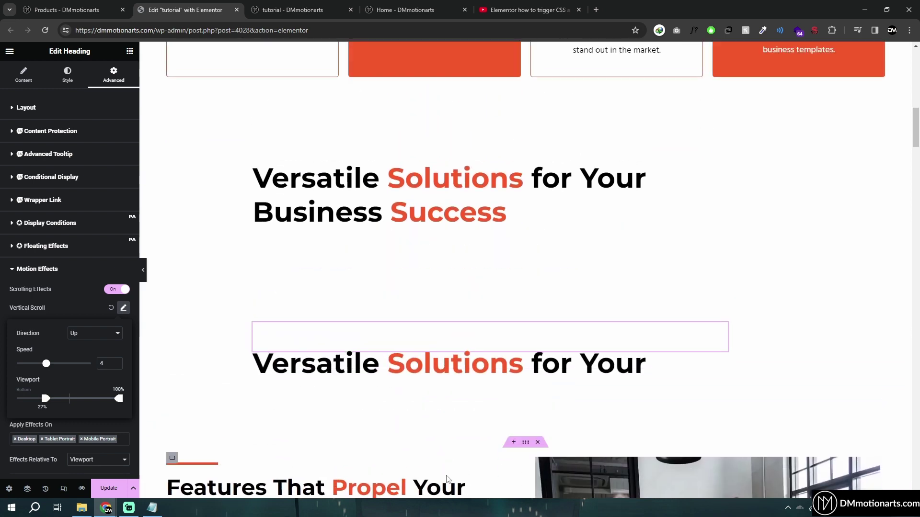
scroll(445, 470, up, 2)
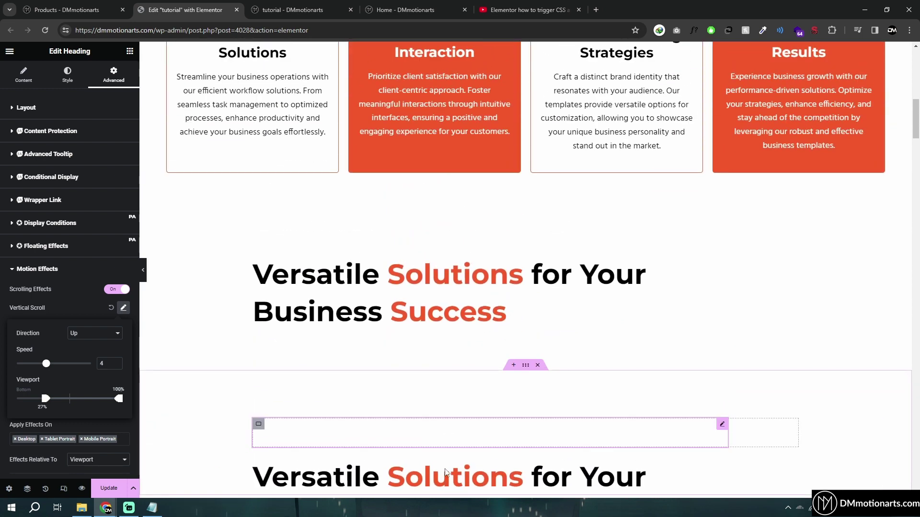
scroll(449, 472, down, 3)
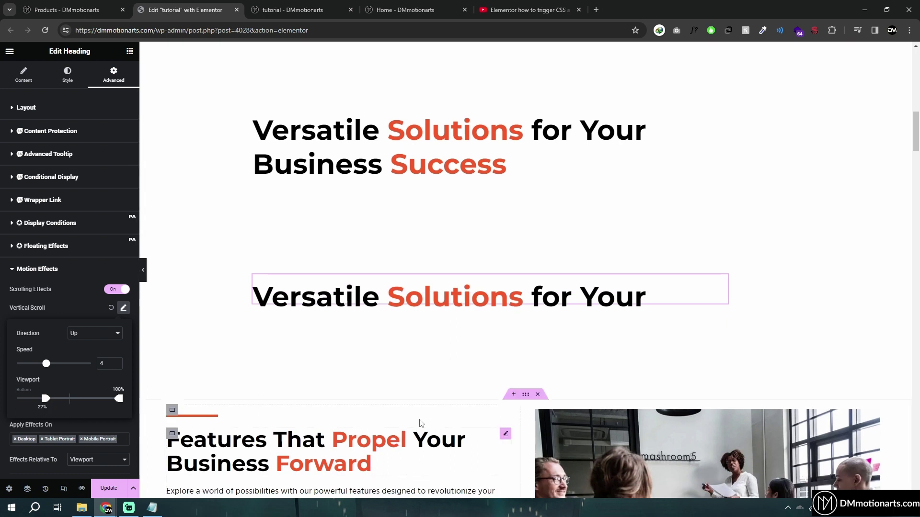
scroll(414, 279, down, 2)
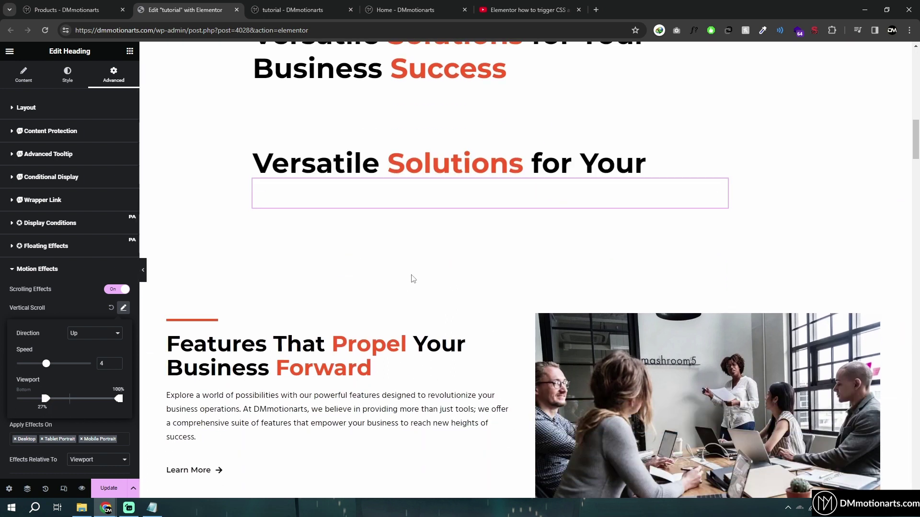
scroll(430, 143, down, 2)
scroll(431, 312, up, 6)
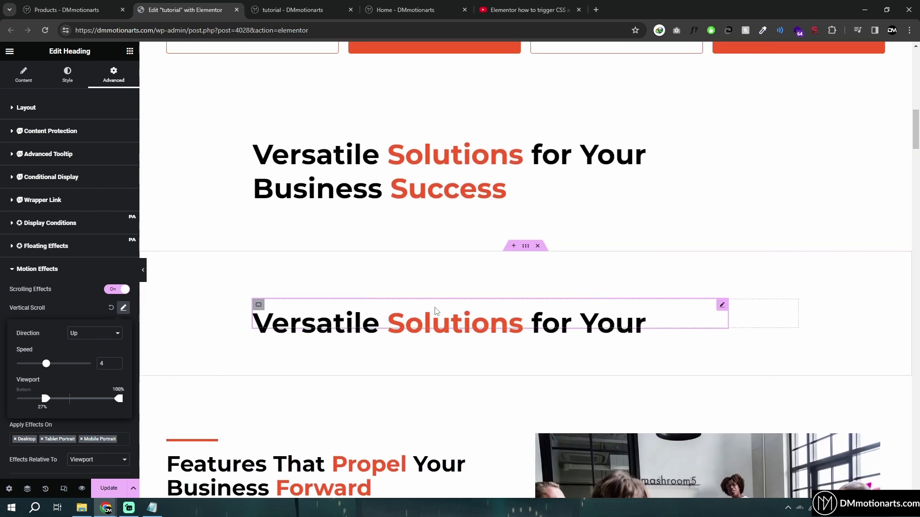
scroll(410, 388, up, 1)
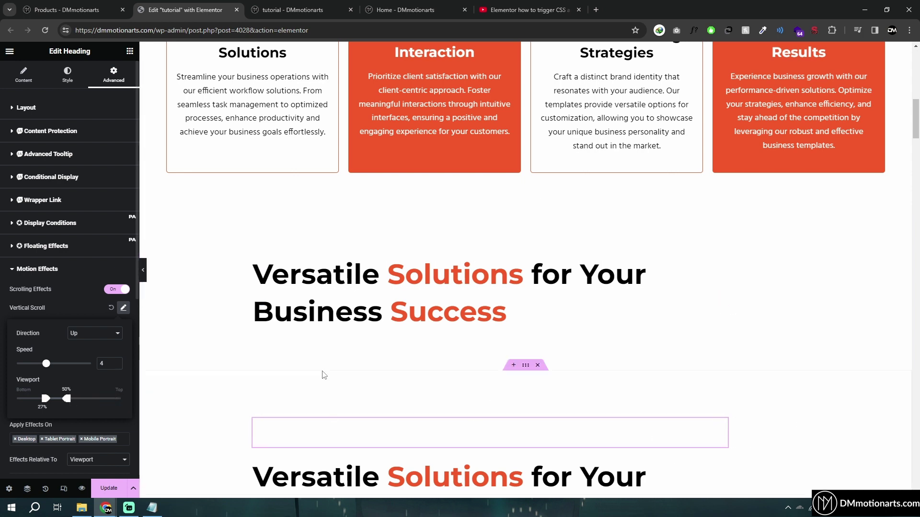
Scroll the editor preview repeatedly to check the heading's Up, speed-4 motion over 27%–50%.
scroll(320, 375, down, 6)
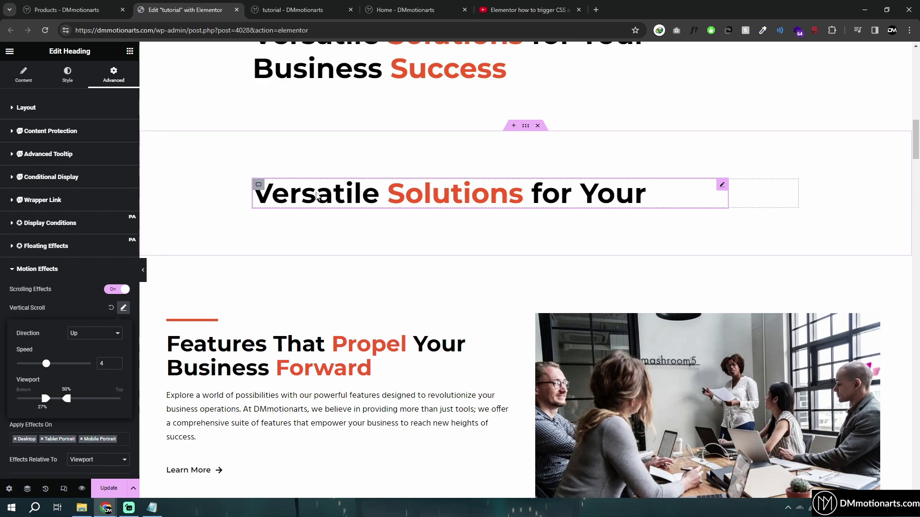
scroll(463, 349, up, 5)
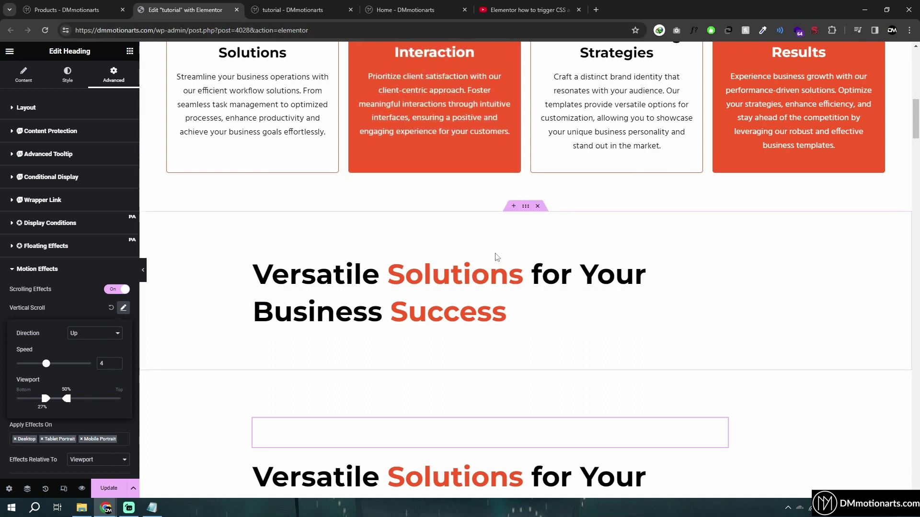
scroll(535, 361, down, 1)
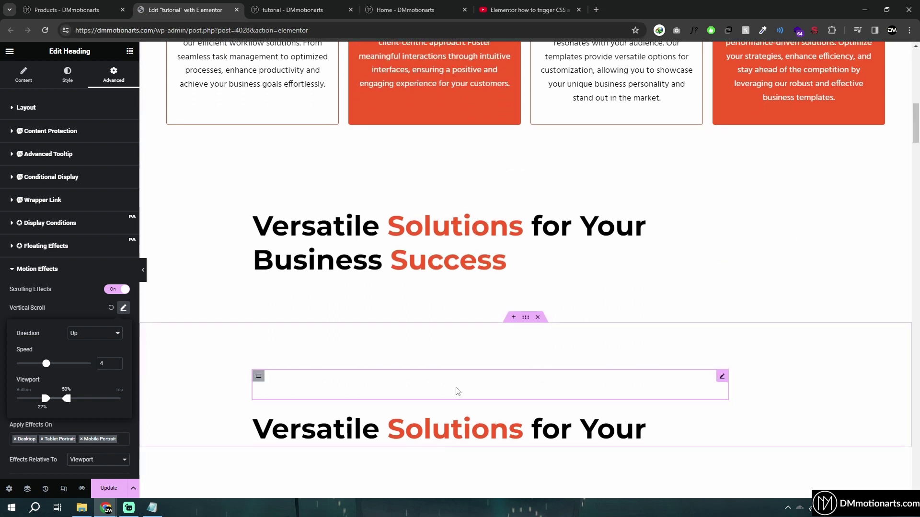
scroll(411, 371, down, 3)
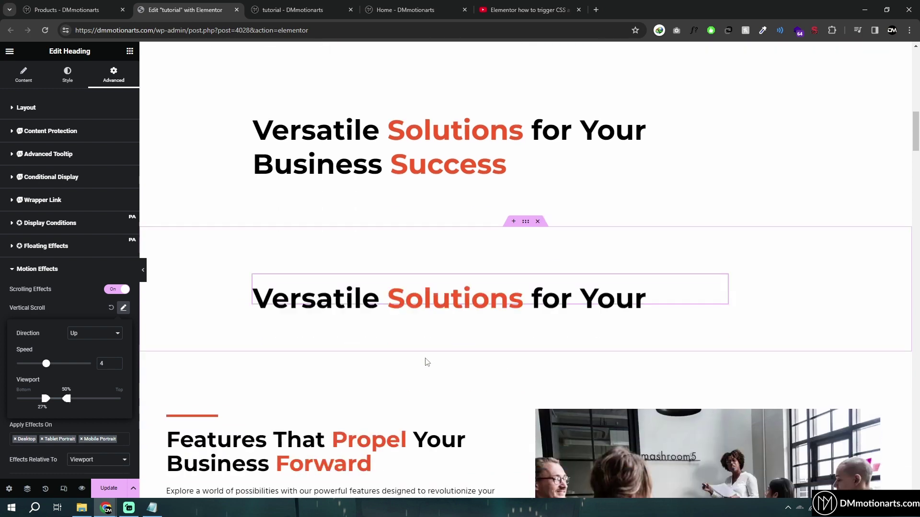
scroll(478, 335, up, 4)
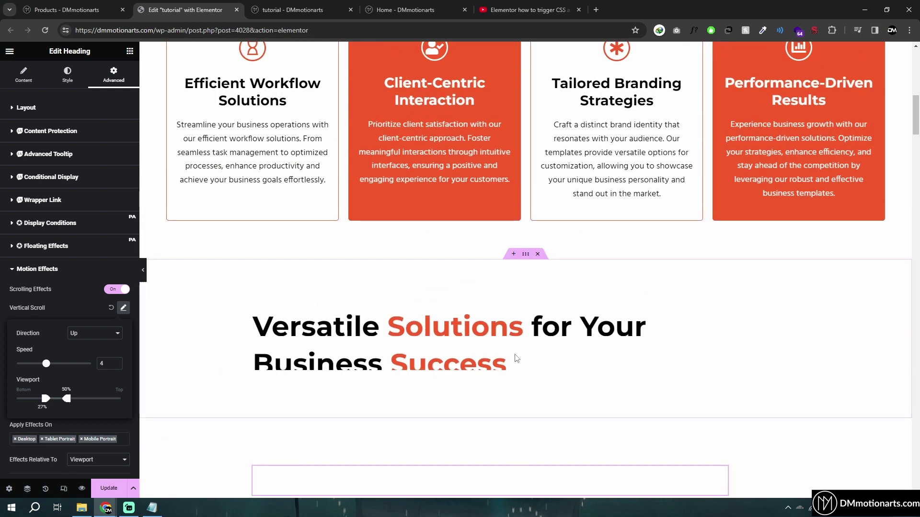
scroll(513, 354, down, 2)
scroll(515, 357, up, 5)
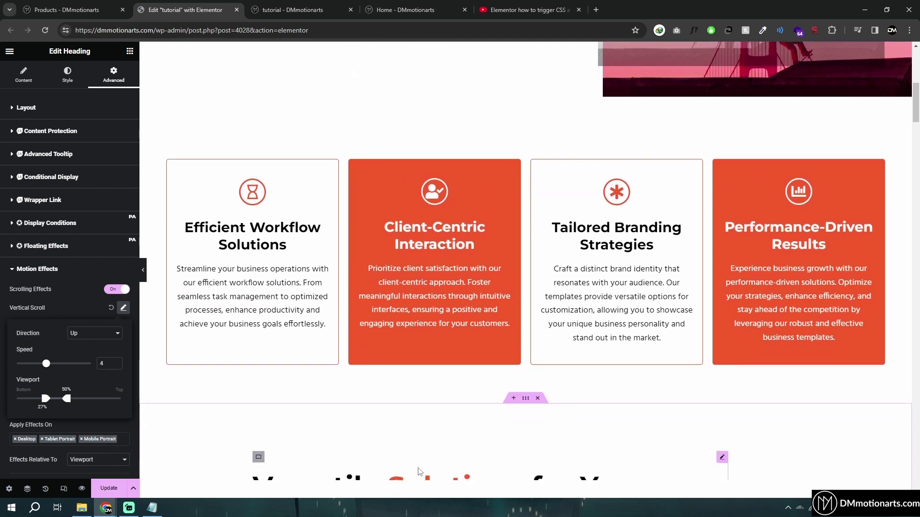
scroll(479, 336, down, 3)
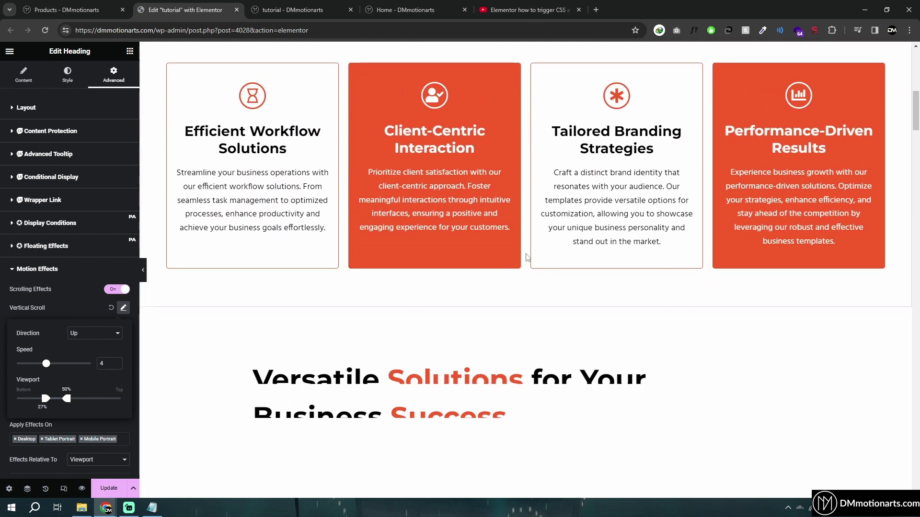
scroll(468, 311, down, 1)
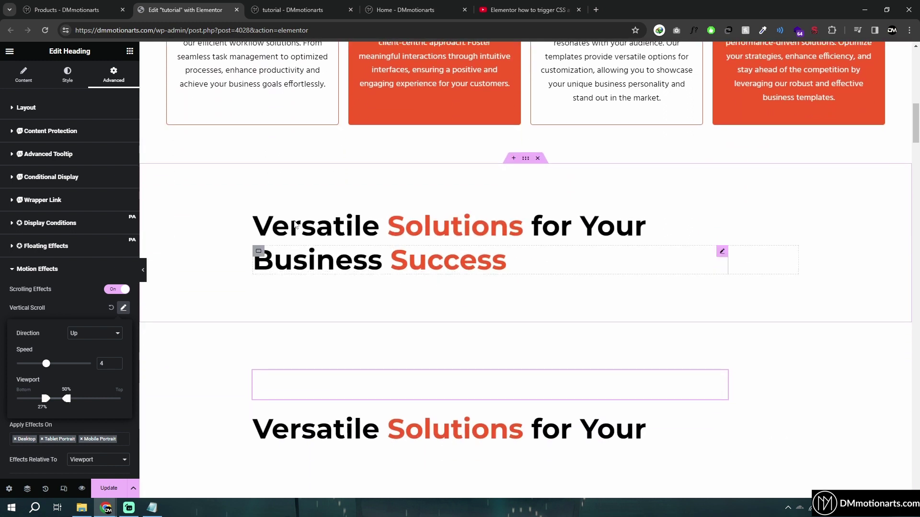
scroll(410, 281, up, 1)
scroll(309, 233, down, 1)
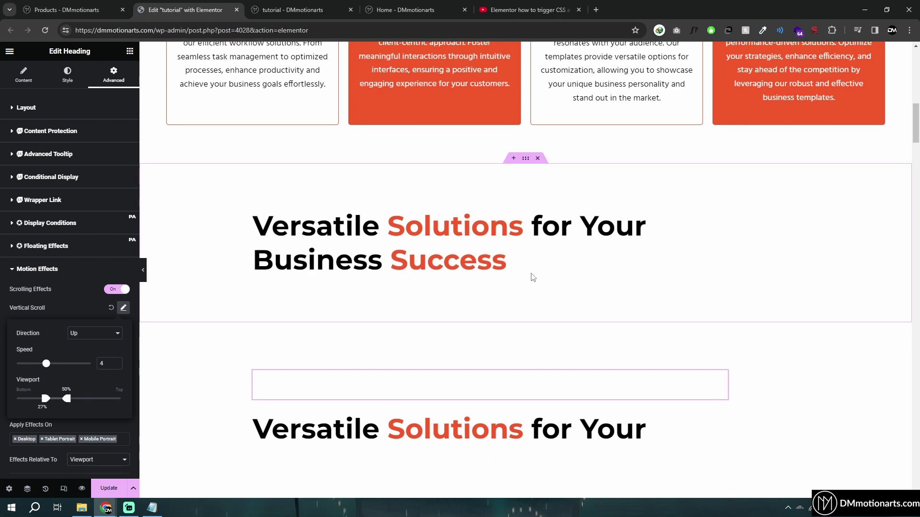
scroll(408, 287, down, 3)
scroll(467, 343, up, 6)
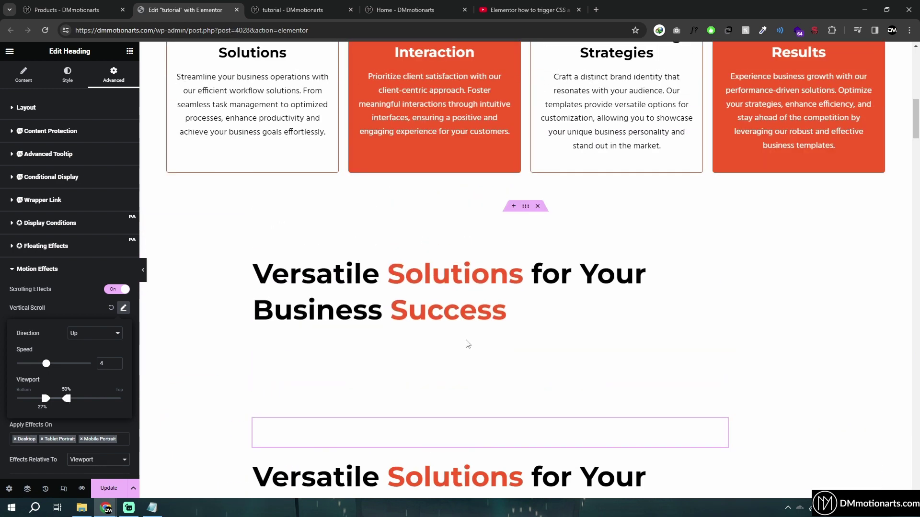
scroll(491, 355, down, 5)
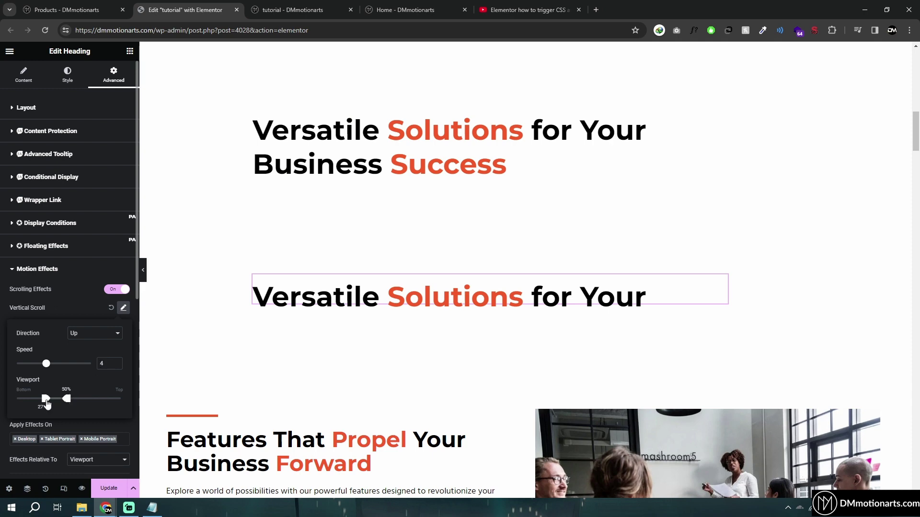
scroll(754, 242, up, 1)
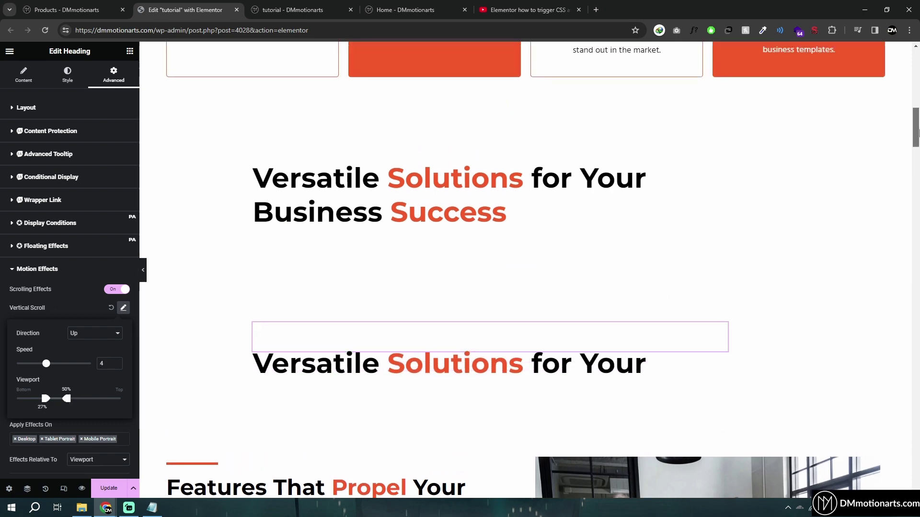
scroll(917, 124, up, 2)
Open the heading's Motion Effects > Vertical Scroll settings (Up, speed 1) and preview the reveal.
drag(918, 124, 916, 119)
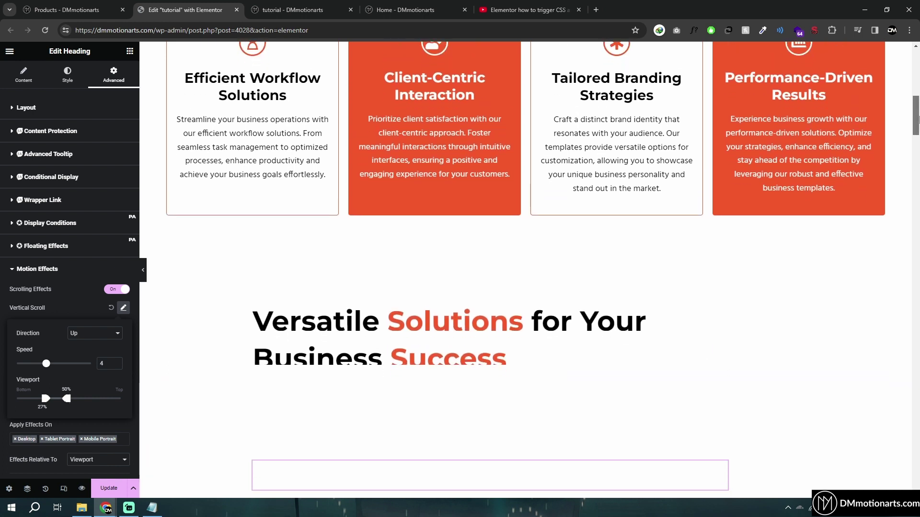
scroll(342, 320, down, 1)
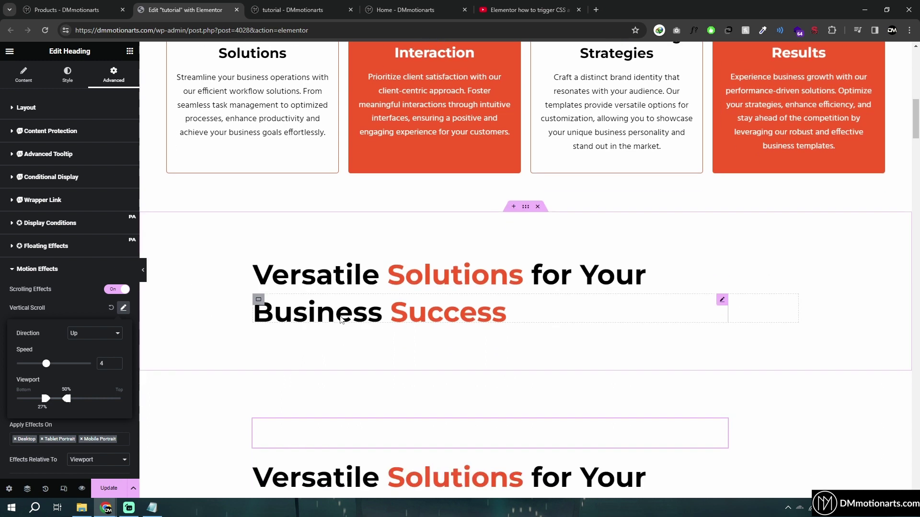
scroll(342, 320, up, 1)
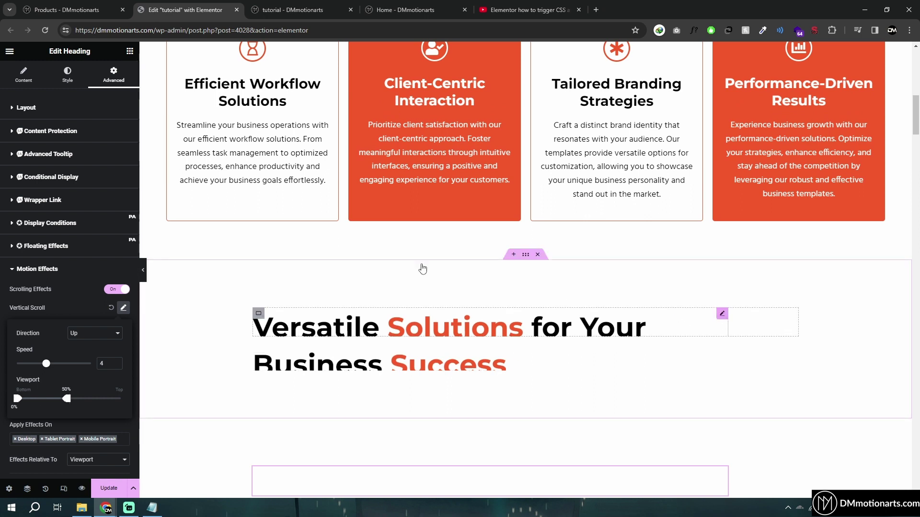
click(116, 110)
scroll(4, 321, down, 4)
click(23, 360)
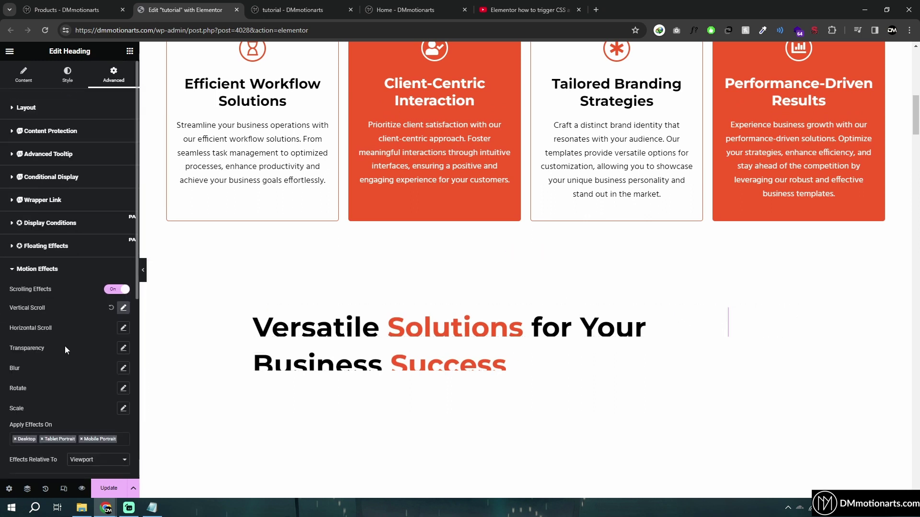
click(123, 309)
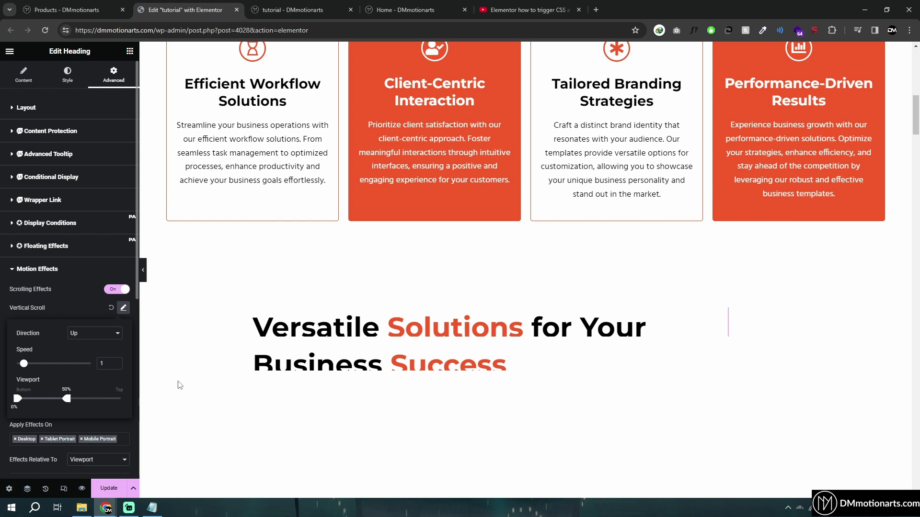
scroll(640, 417, down, 2)
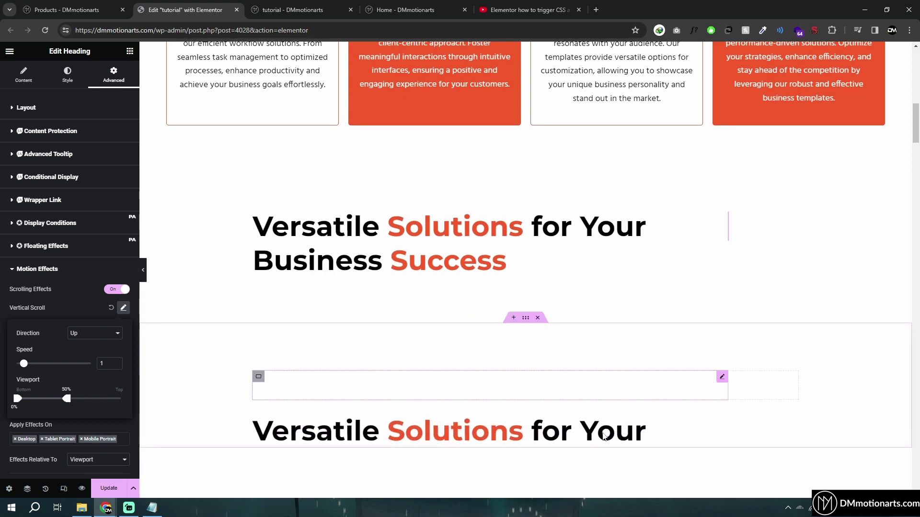
Select the lower, hidden heading and open its Motion Effects > Vertical Scroll settings.
click(697, 376)
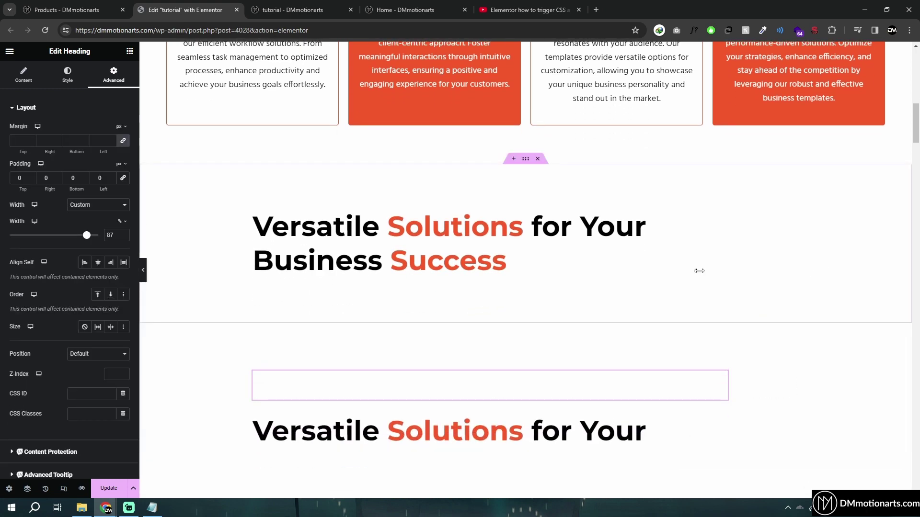
scroll(517, 410, up, 1)
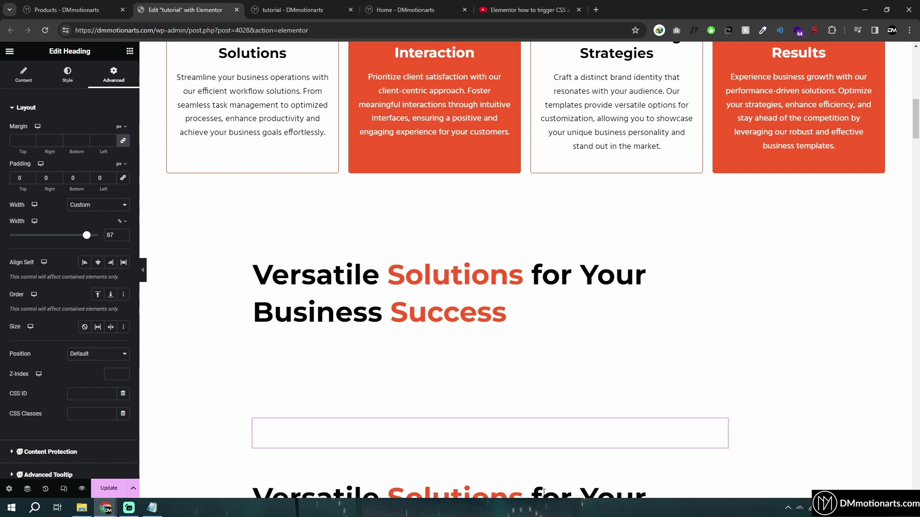
scroll(527, 498, up, 1)
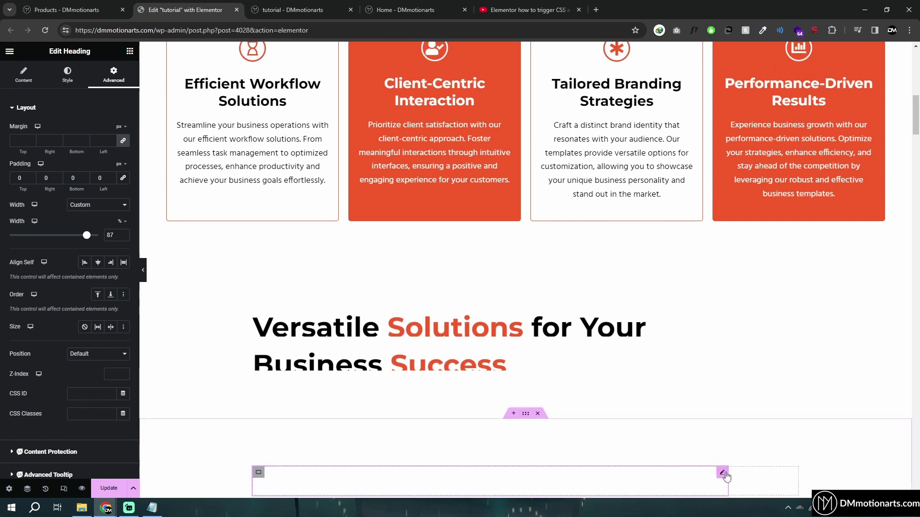
scroll(25, 364, down, 5)
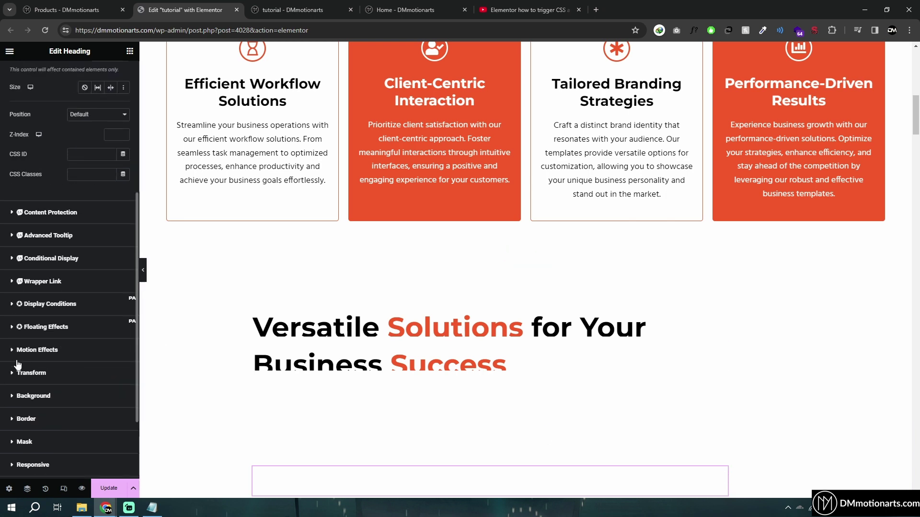
click(19, 355)
click(123, 308)
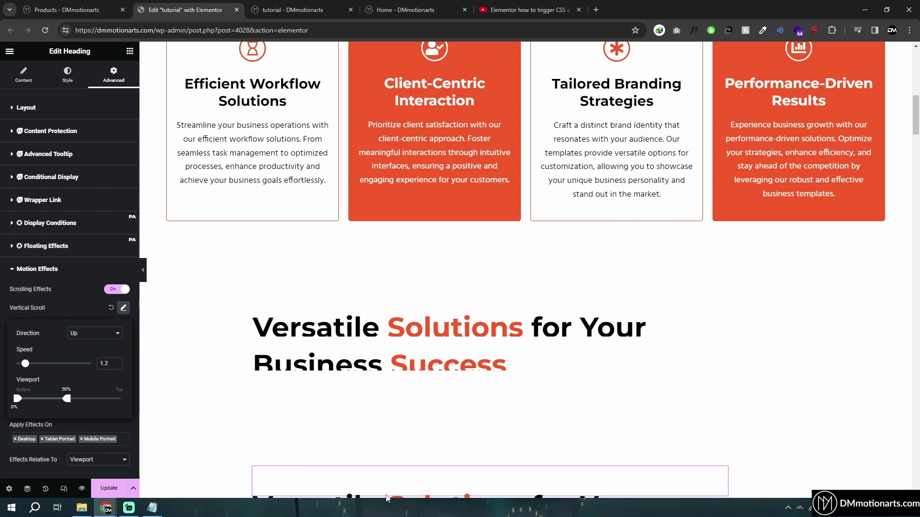
Test vertical scroll speeds 1.2 and 1.3 while scrolling, then set speed back to 1.
scroll(238, 376, down, 3)
scroll(235, 374, up, 4)
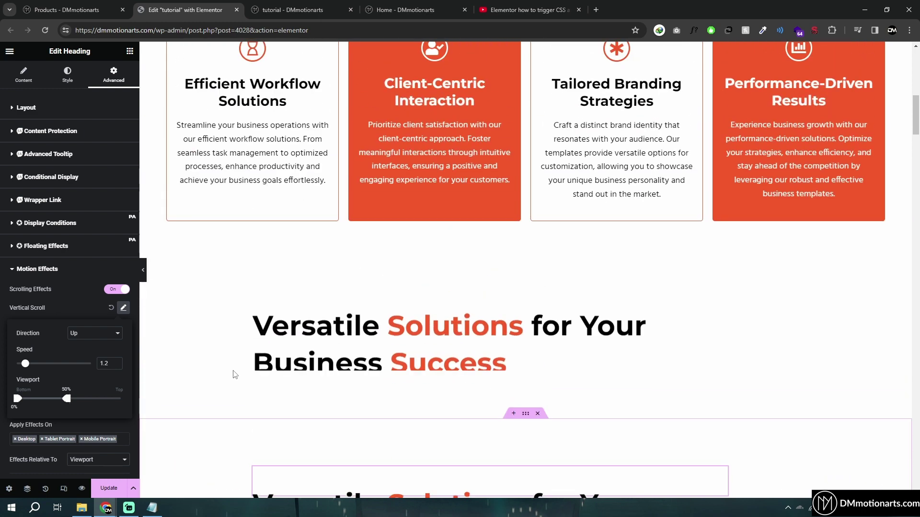
scroll(235, 375, down, 3)
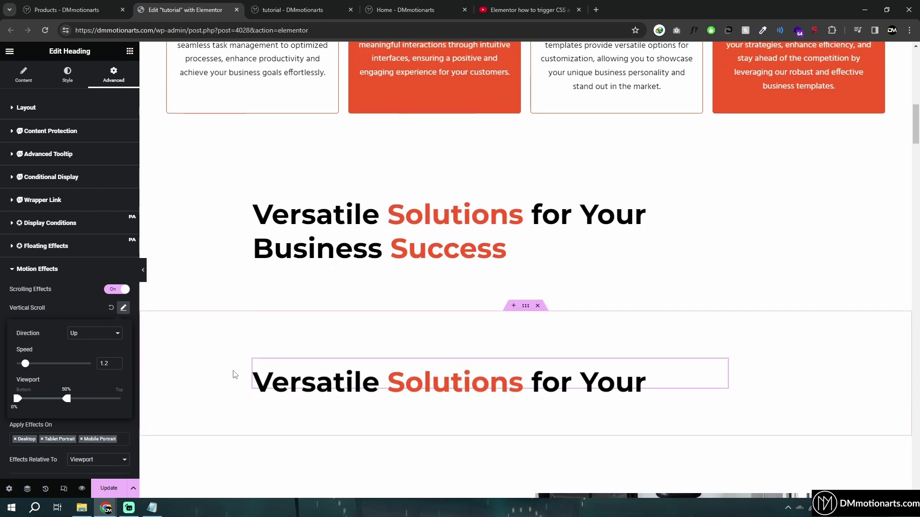
scroll(234, 375, up, 2)
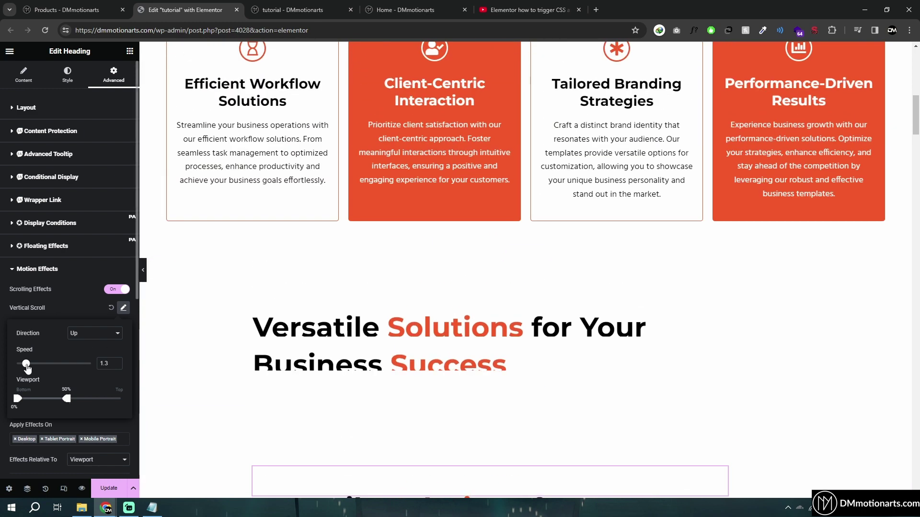
scroll(357, 382, down, 4)
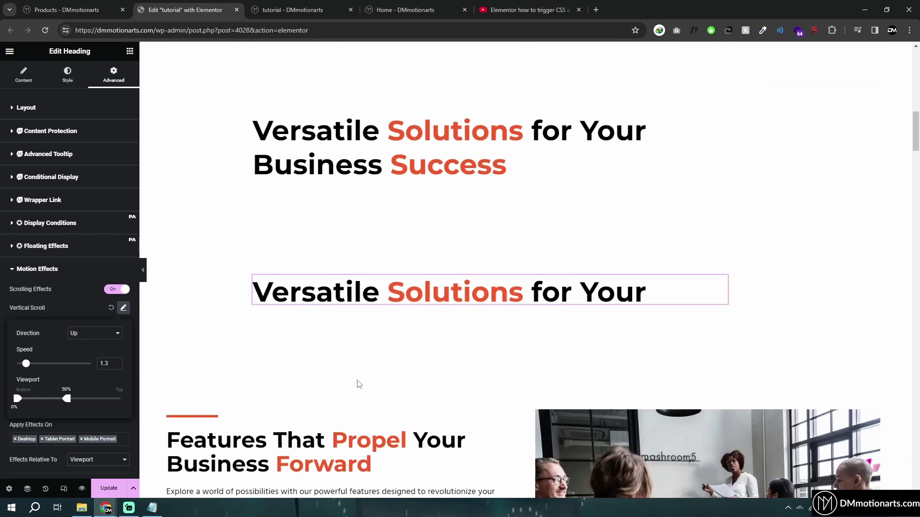
scroll(357, 382, up, 2)
scroll(357, 382, up, 2)
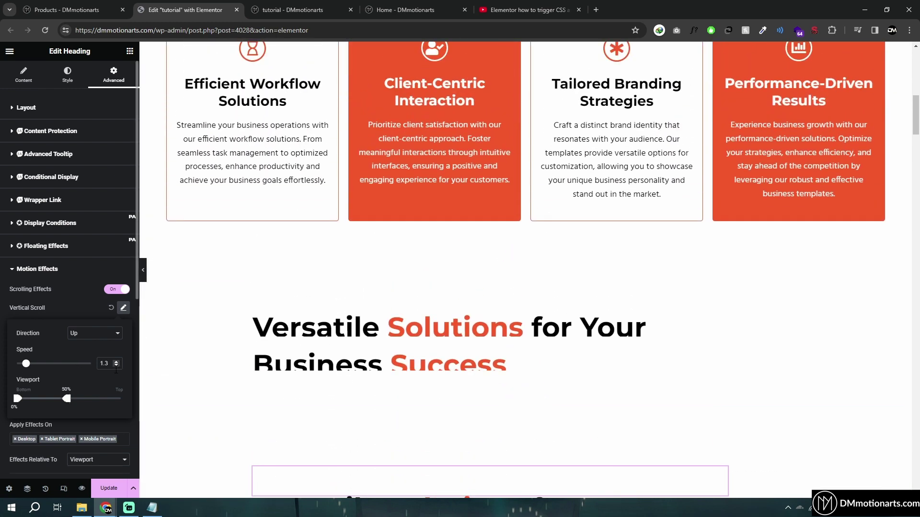
click(116, 367)
click(116, 367)
click(116, 367)
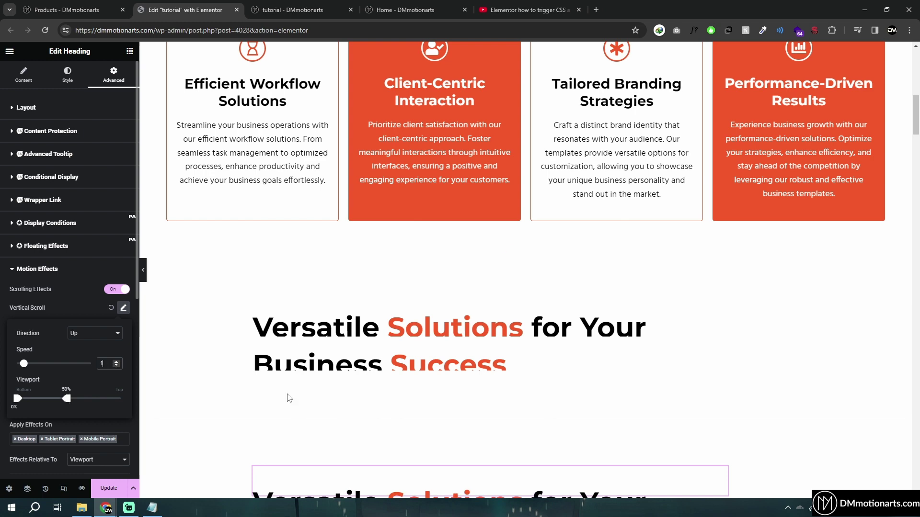
scroll(402, 409, down, 3)
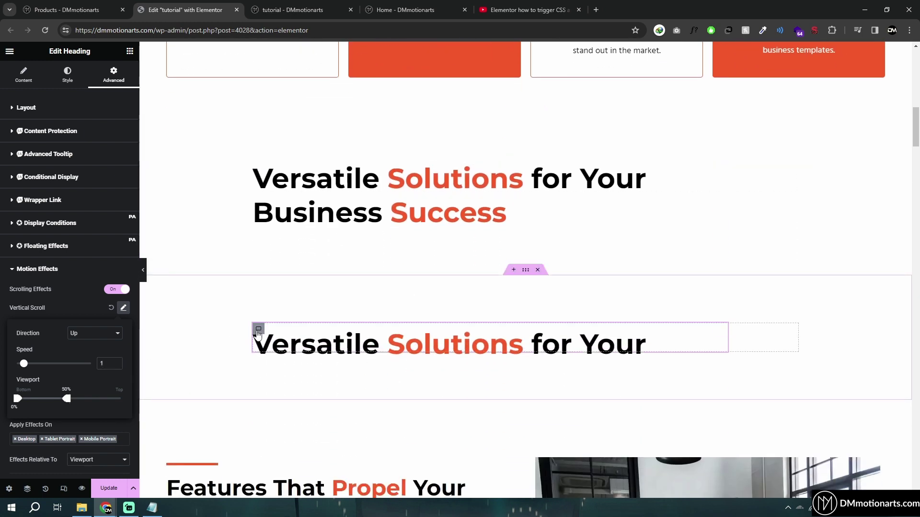
Set the lower heading's container Overflow to Hidden under Additional Options.
click(258, 330)
click(13, 365)
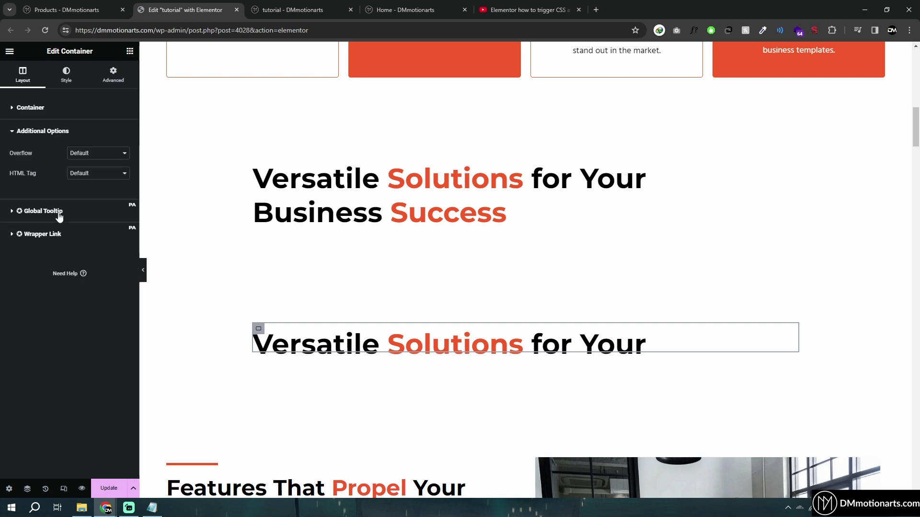
click(95, 178)
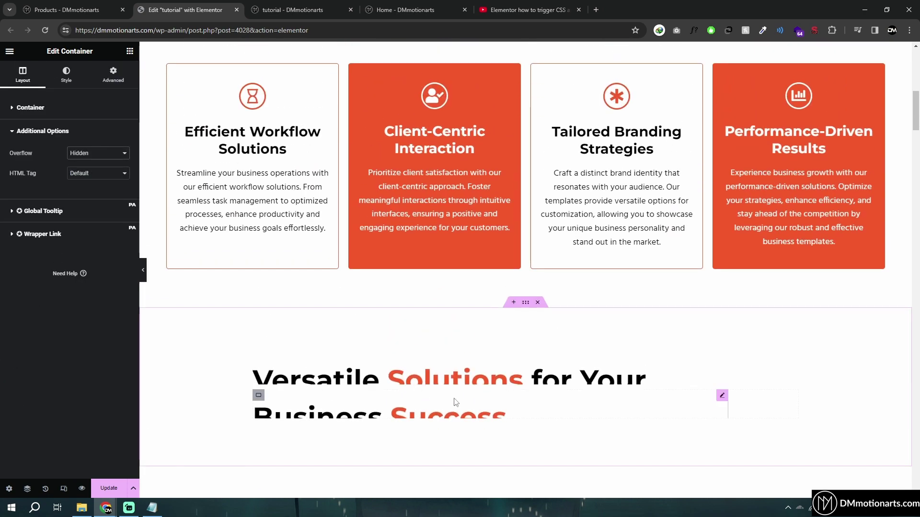
scroll(456, 402, down, 2)
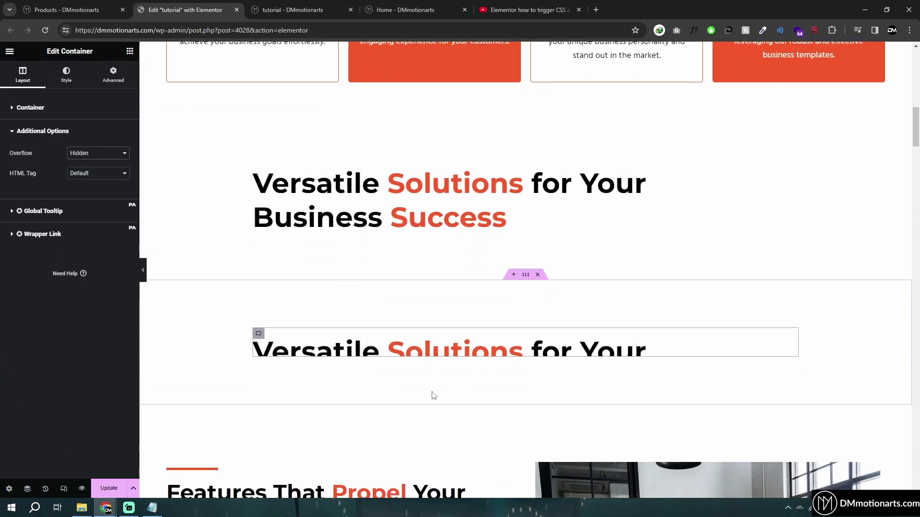
Collapse the editor panel and scroll the full-width preview to watch the clipped heading rise.
click(143, 271)
scroll(407, 401, up, 3)
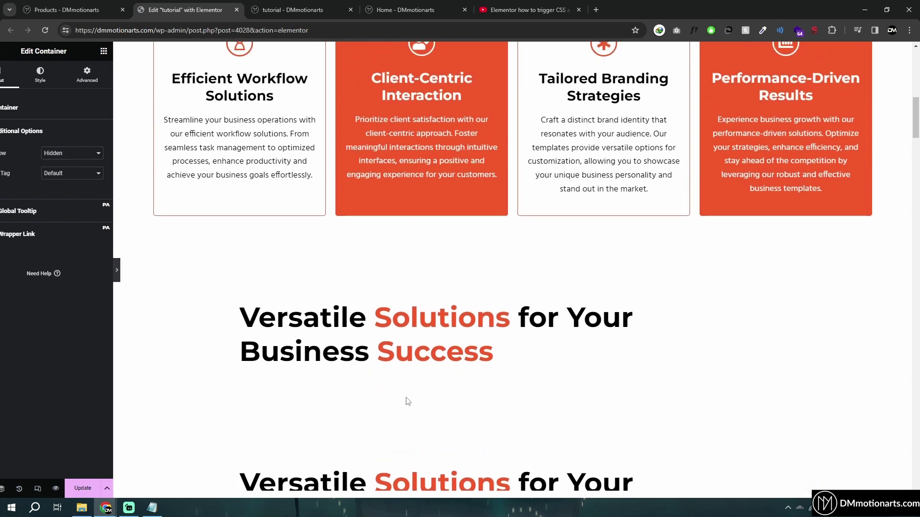
scroll(414, 404, down, 4)
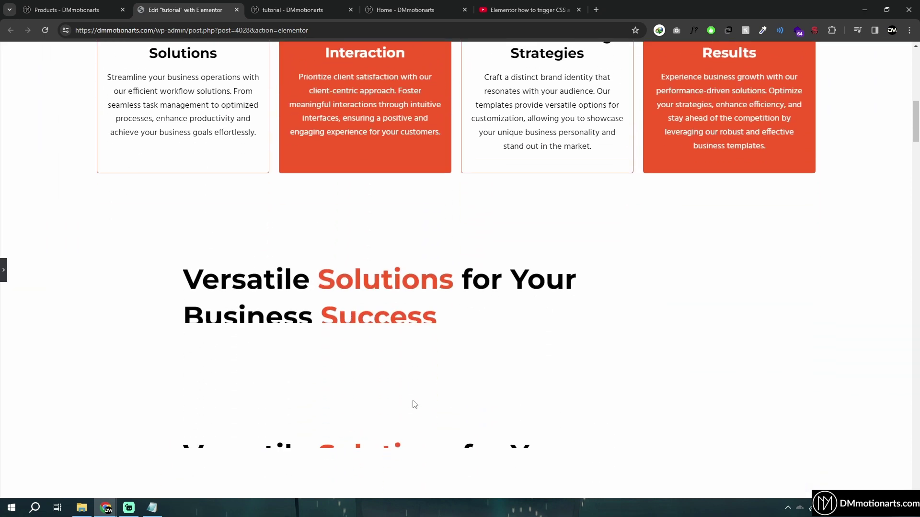
scroll(401, 349, up, 3)
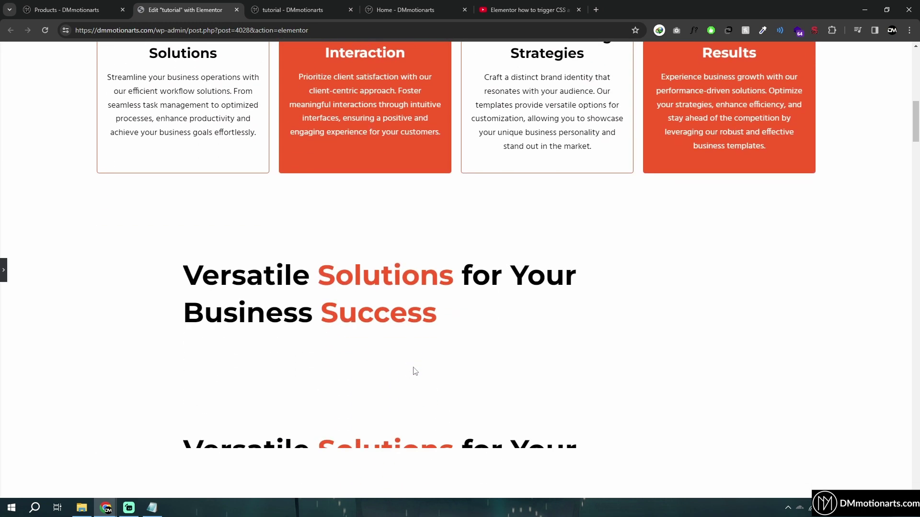
scroll(371, 417, down, 3)
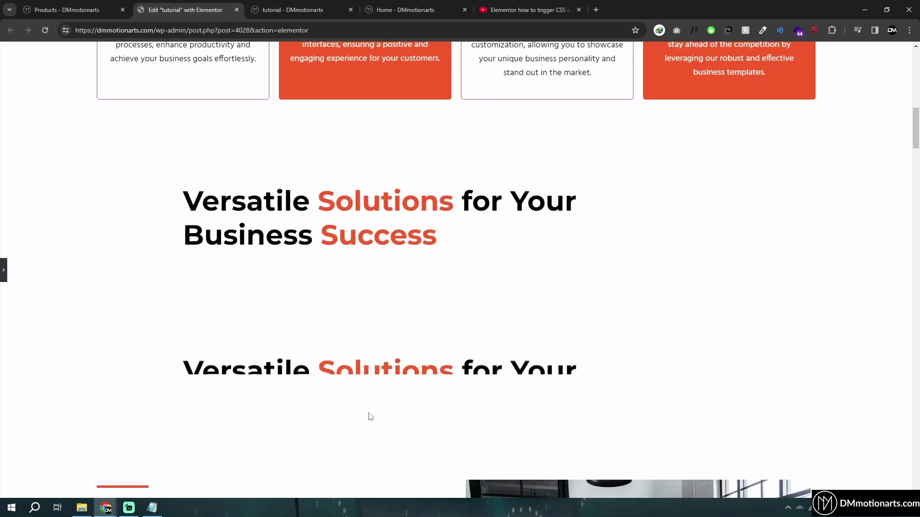
scroll(343, 314, down, 2)
scroll(376, 269, up, 6)
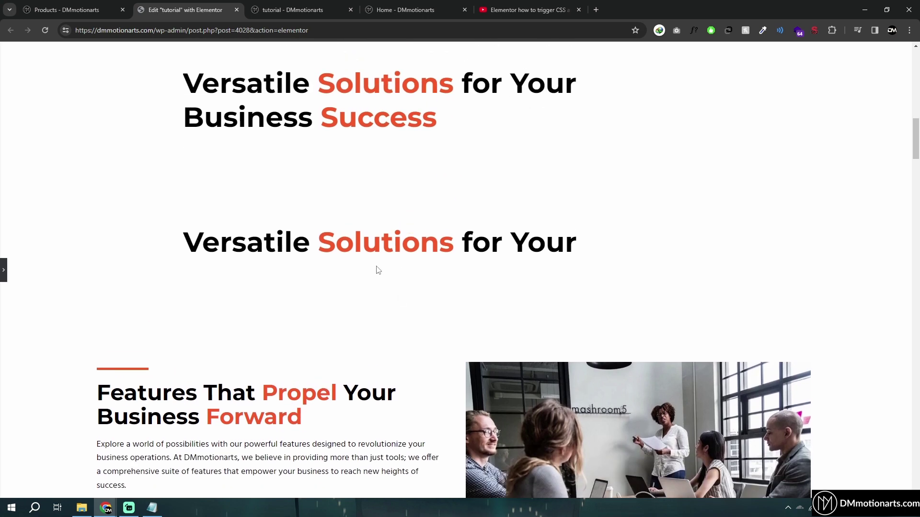
Restore the editor panel and paste a duplicate of the lower heading into its container.
key(ctrl+p)
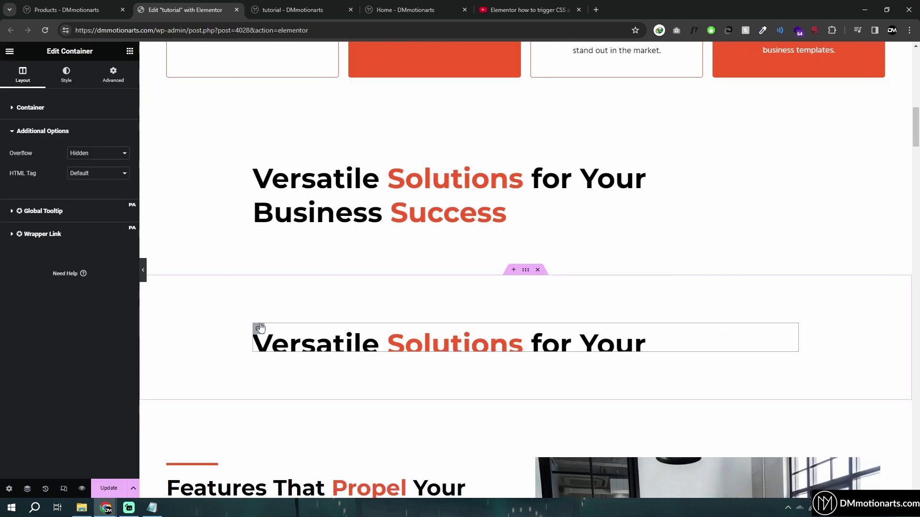
right_click(258, 329)
click(290, 191)
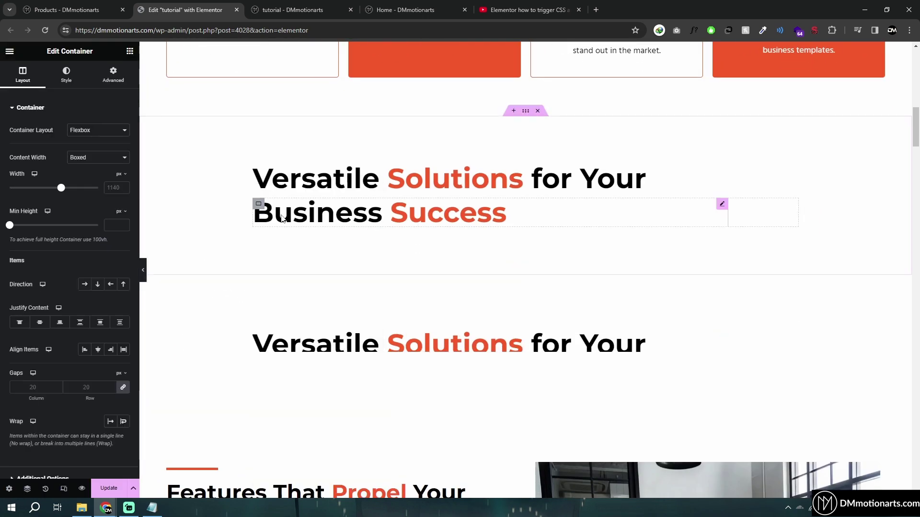
scroll(364, 386, down, 1)
key(ctrl+v)
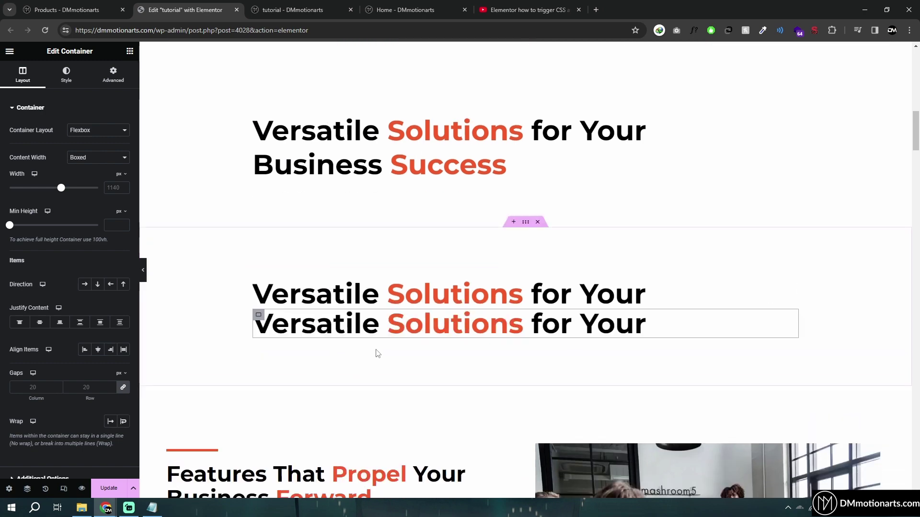
scroll(376, 355, up, 3)
scroll(387, 391, down, 1)
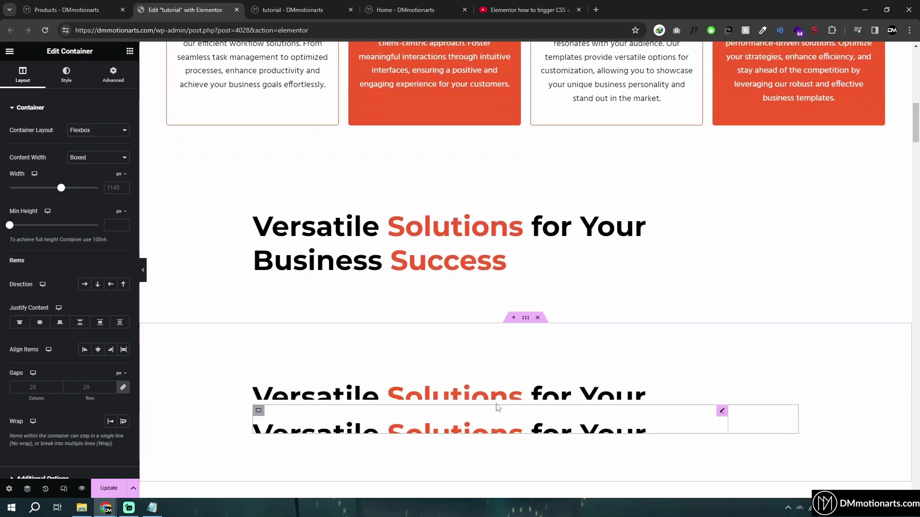
scroll(497, 408, up, 1)
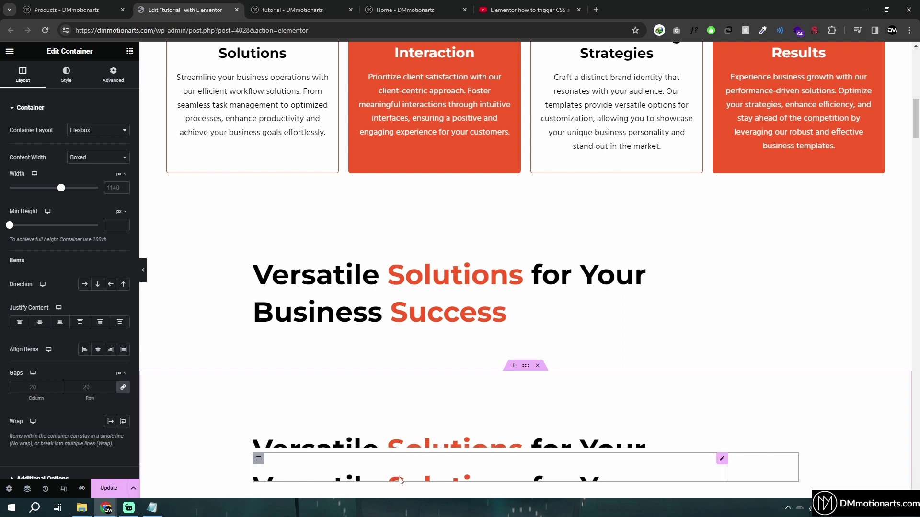
Open the second heading's Advanced > Motion Effects > Vertical Scroll settings.
click(719, 460)
click(116, 84)
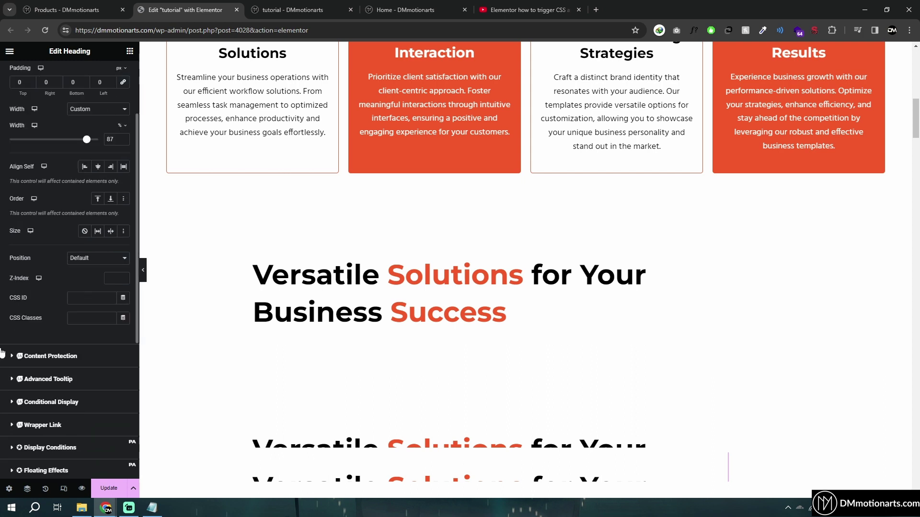
click(27, 404)
click(123, 308)
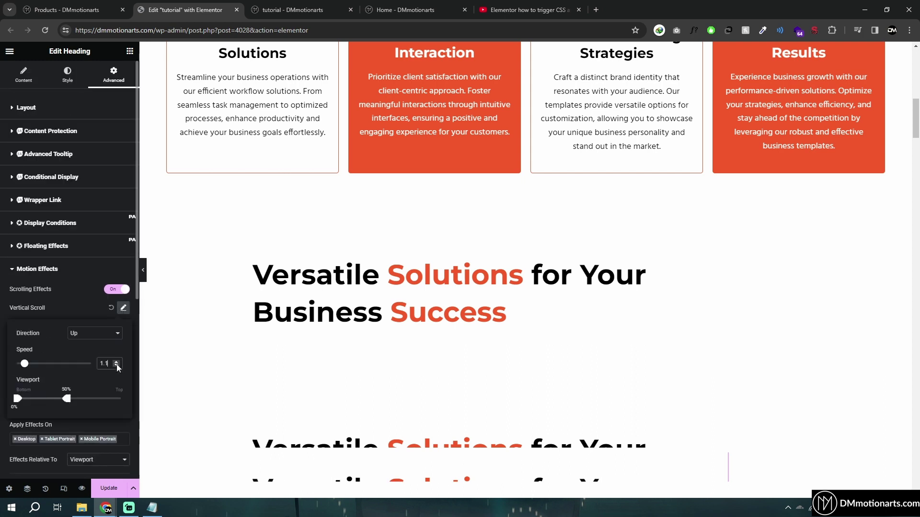
scroll(366, 404, up, 2)
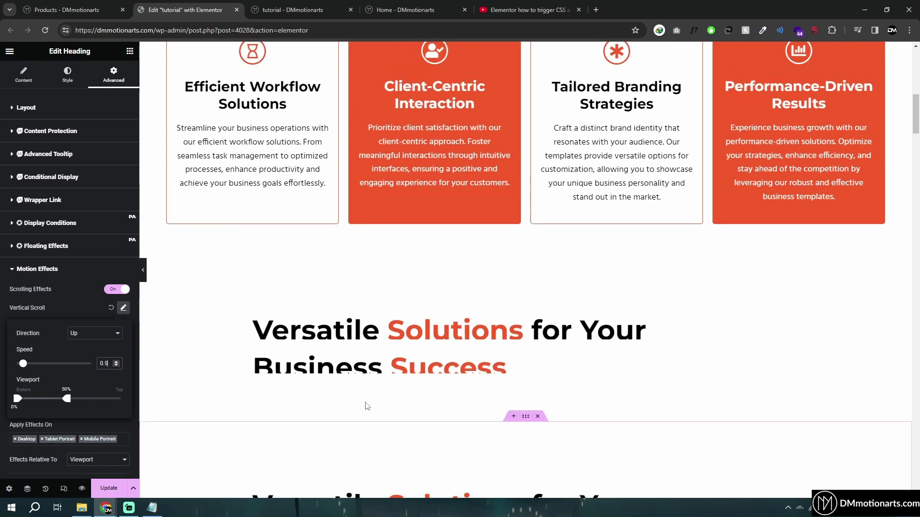
scroll(365, 405, down, 4)
scroll(394, 400, down, 2)
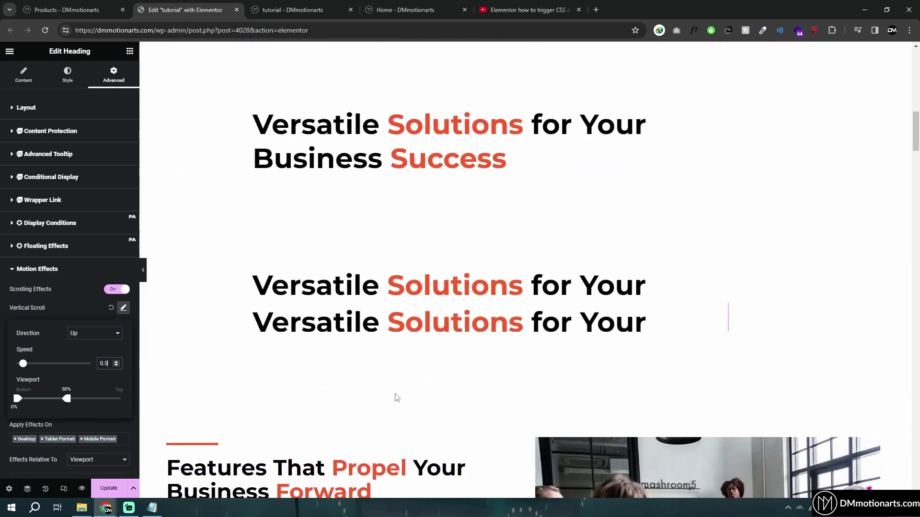
Set the vertical scroll speed to 0.8 and close the popover.
click(116, 366)
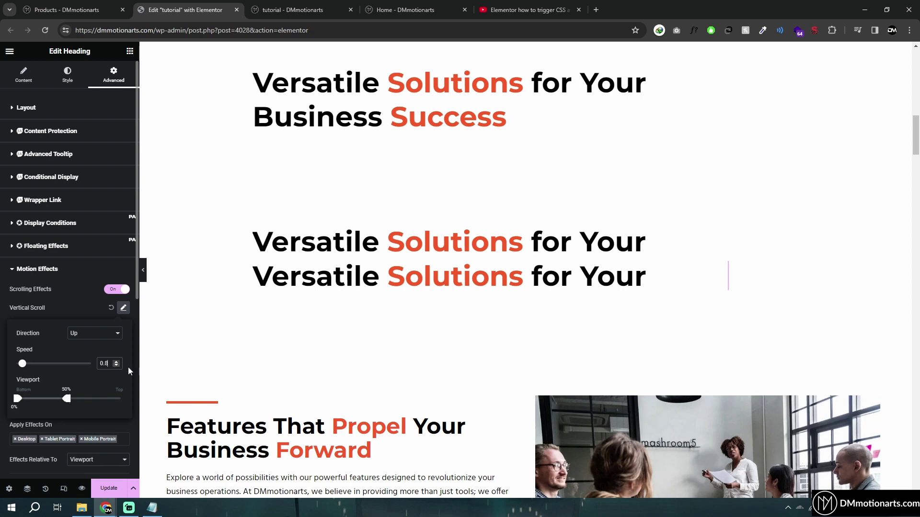
scroll(420, 421, up, 4)
scroll(420, 421, down, 2)
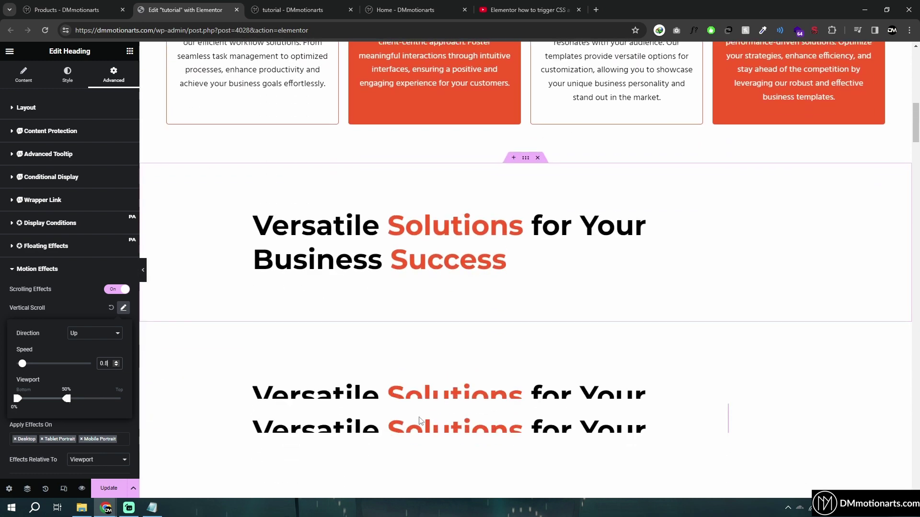
click(90, 206)
Replace the duplicated heading's title with 'For your Success' and preview it on the canvas.
click(24, 76)
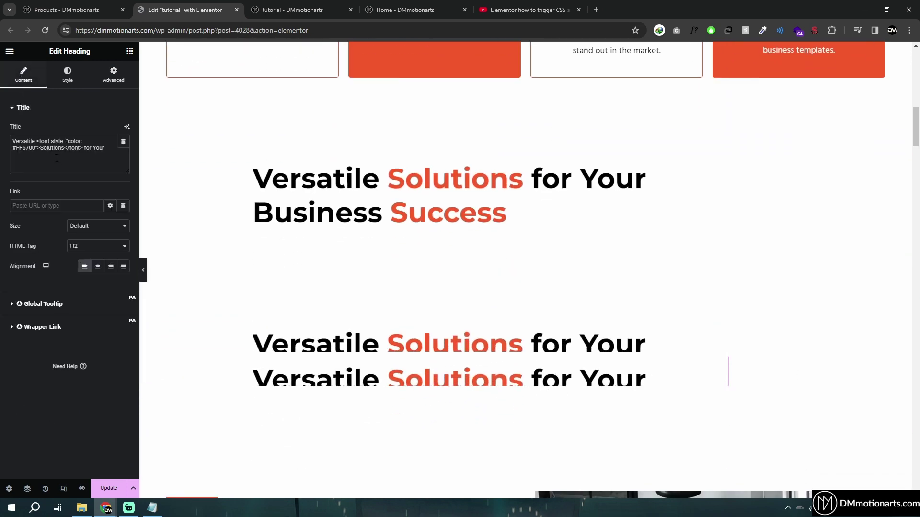
triple_click(65, 148)
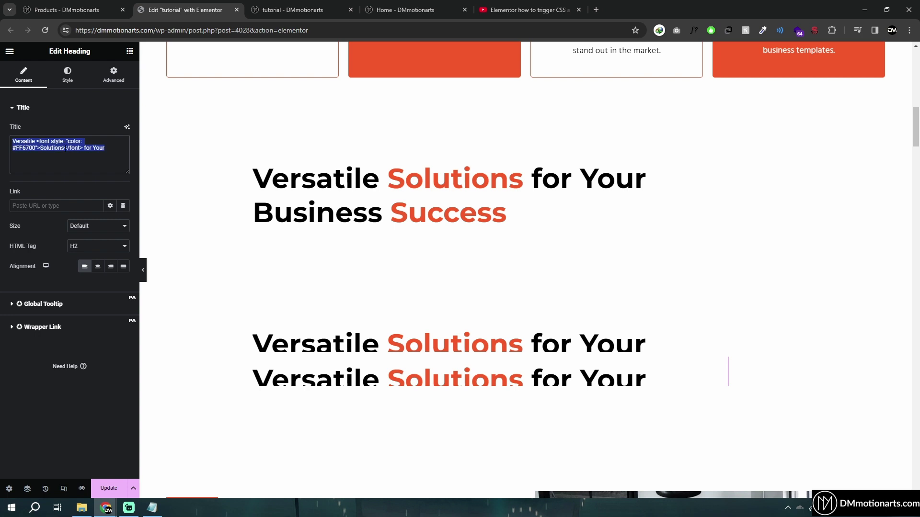
text(For your Success)
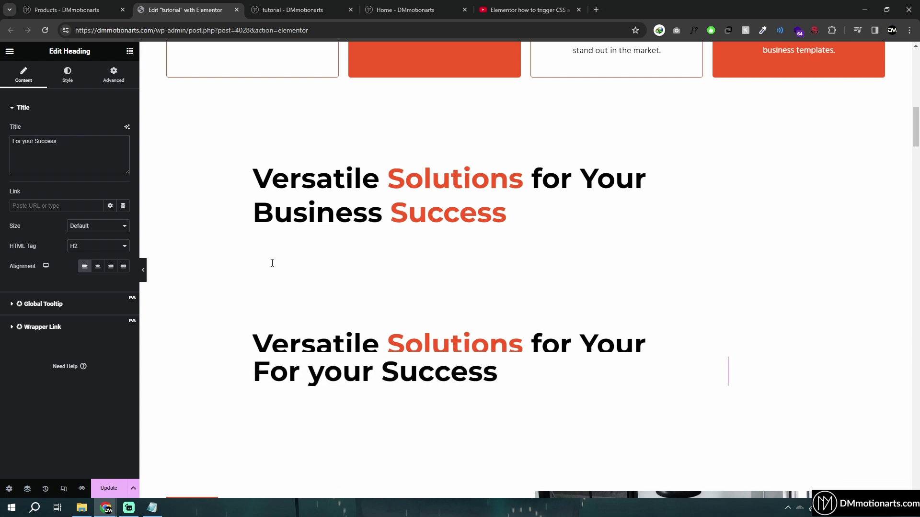
scroll(315, 282, up, 5)
scroll(382, 306, down, 5)
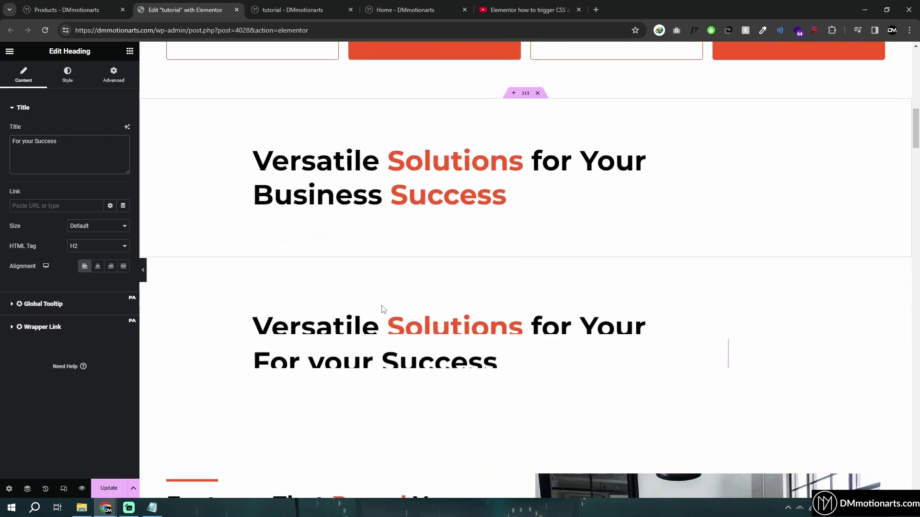
scroll(381, 308, down, 2)
scroll(427, 321, up, 10)
scroll(428, 324, down, 5)
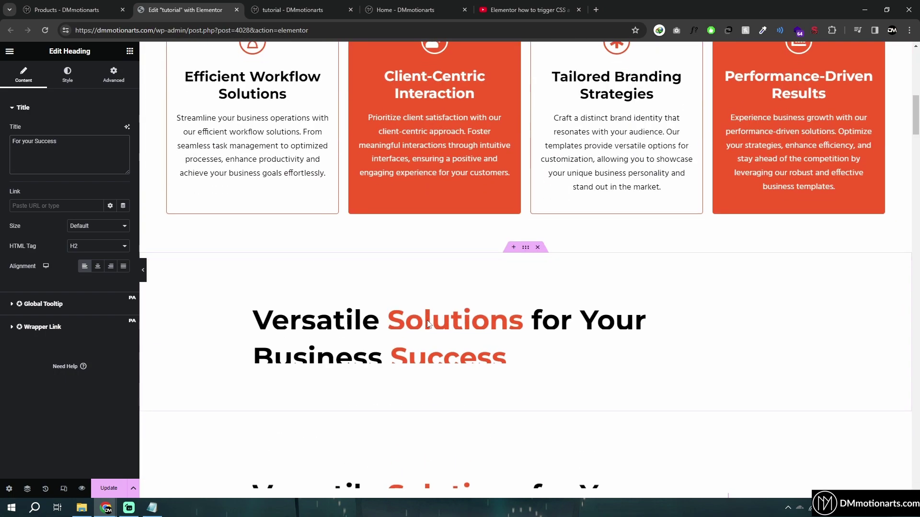
scroll(428, 324, down, 7)
Check the Features heading's settings, then save the page with Update.
scroll(431, 336, up, 7)
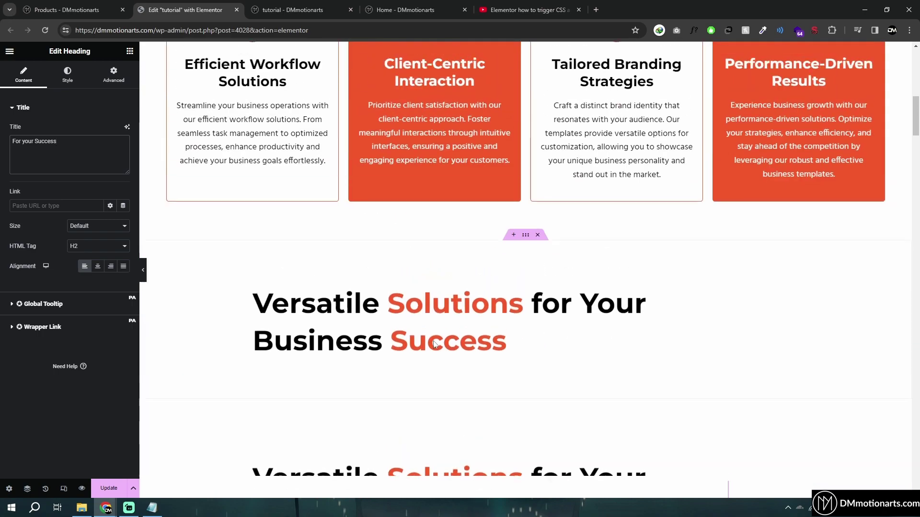
scroll(439, 350, up, 10)
scroll(439, 352, down, 9)
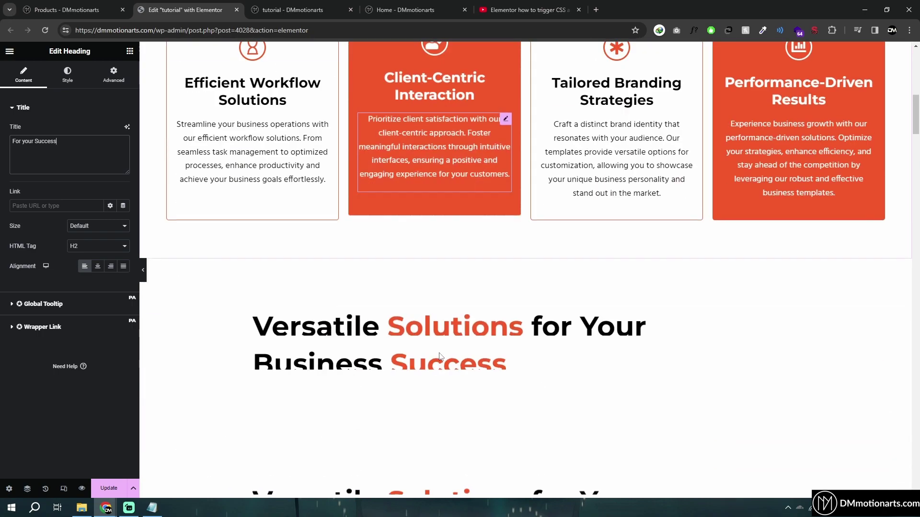
scroll(438, 356, down, 12)
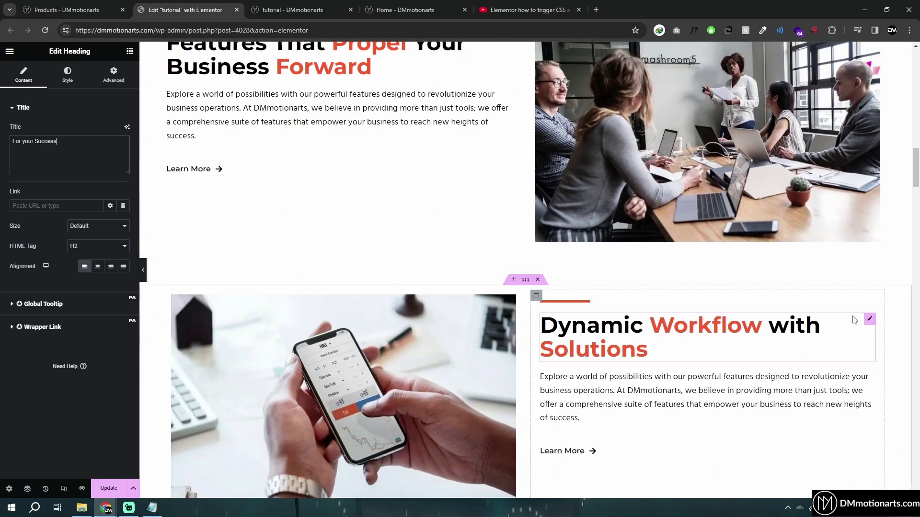
scroll(498, 237, up, 4)
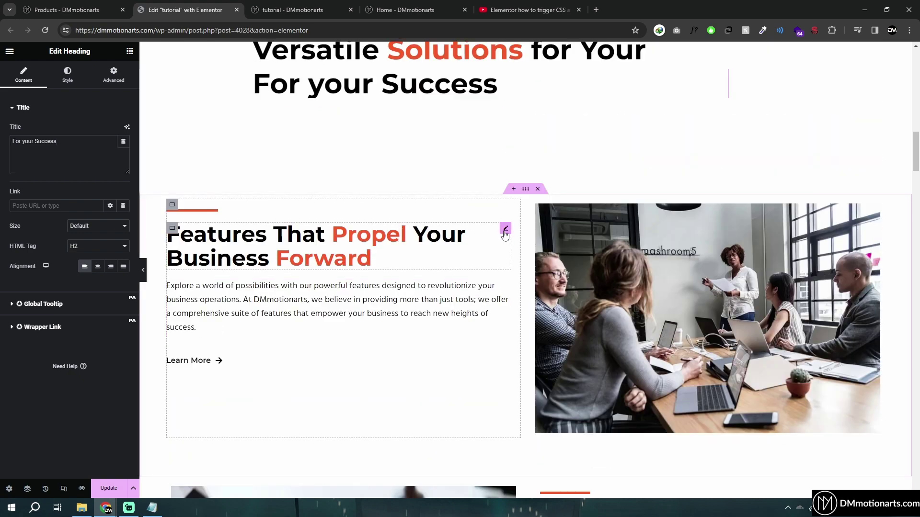
click(505, 231)
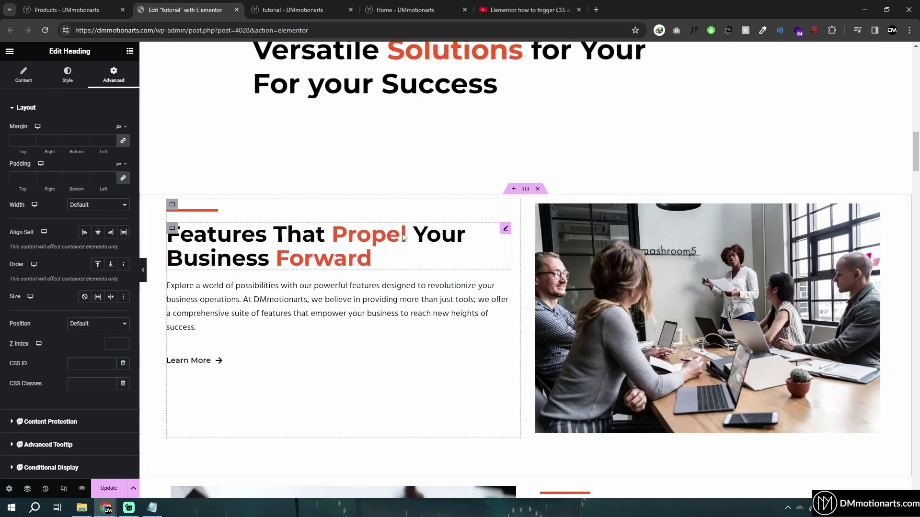
scroll(383, 335, up, 3)
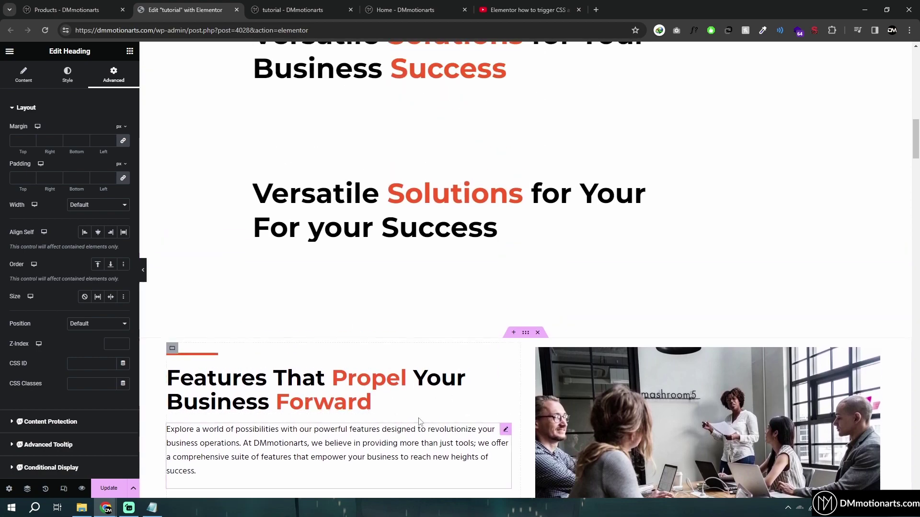
scroll(361, 407, up, 10)
scroll(330, 376, down, 10)
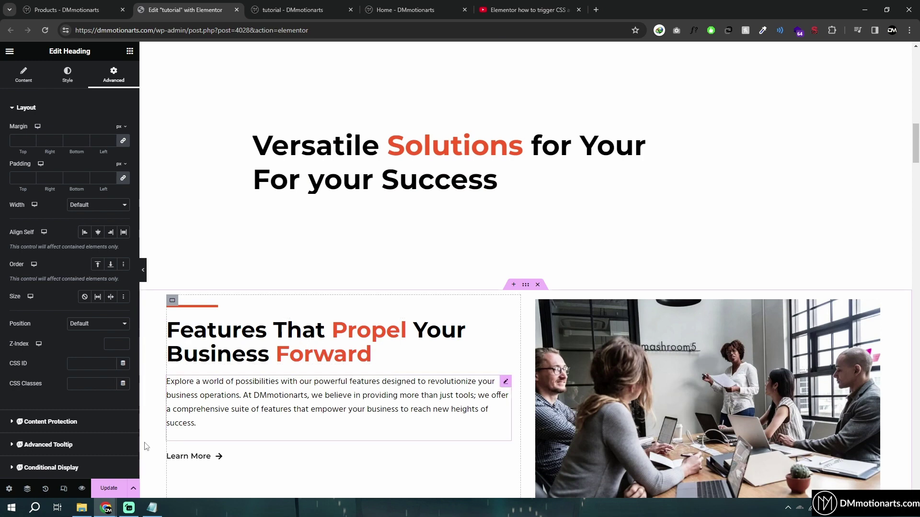
click(109, 489)
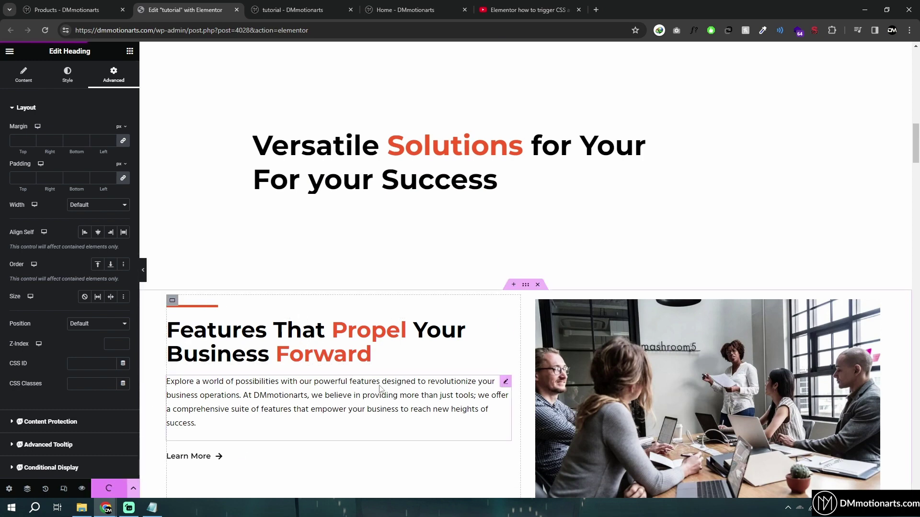
Review the reveal keyframes CSS in Notepad, then reload the live 'tutorial - DMmotionarts' page.
click(158, 510)
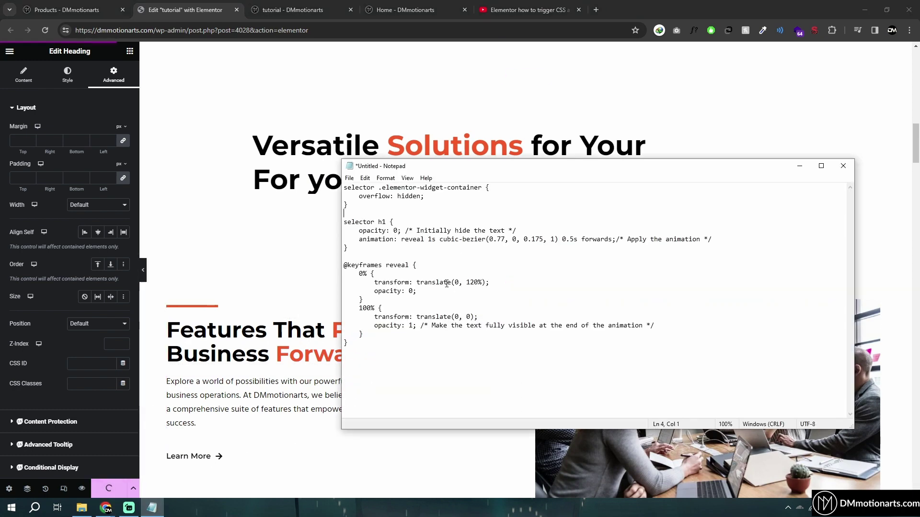
drag(342, 192, 465, 340)
click(465, 341)
click(300, 9)
key(F5)
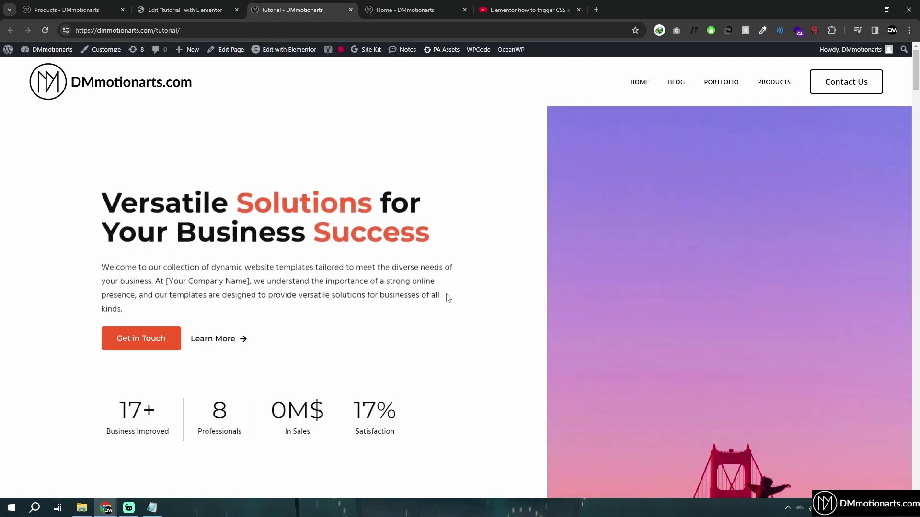
Scroll the live page to watch the stacked headings, including 'For your Success', reveal.
scroll(470, 315, down, 15)
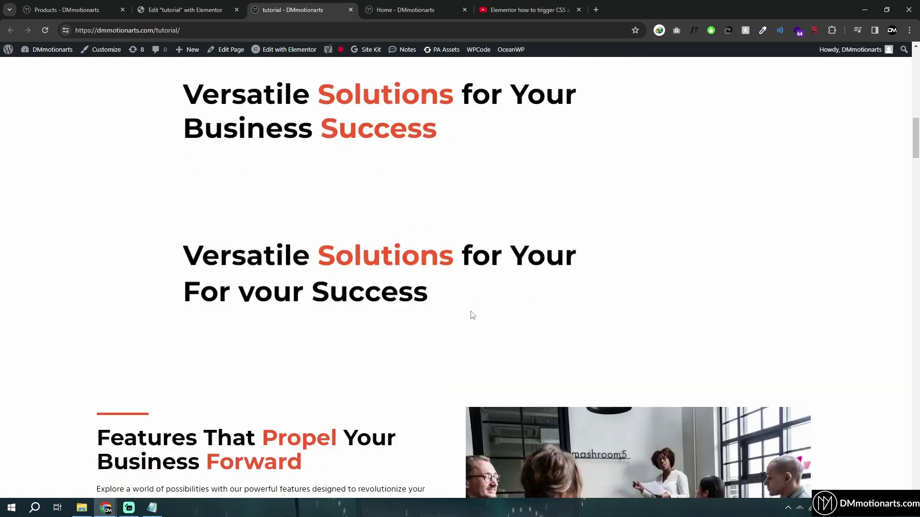
scroll(473, 315, down, 2)
scroll(412, 385, up, 15)
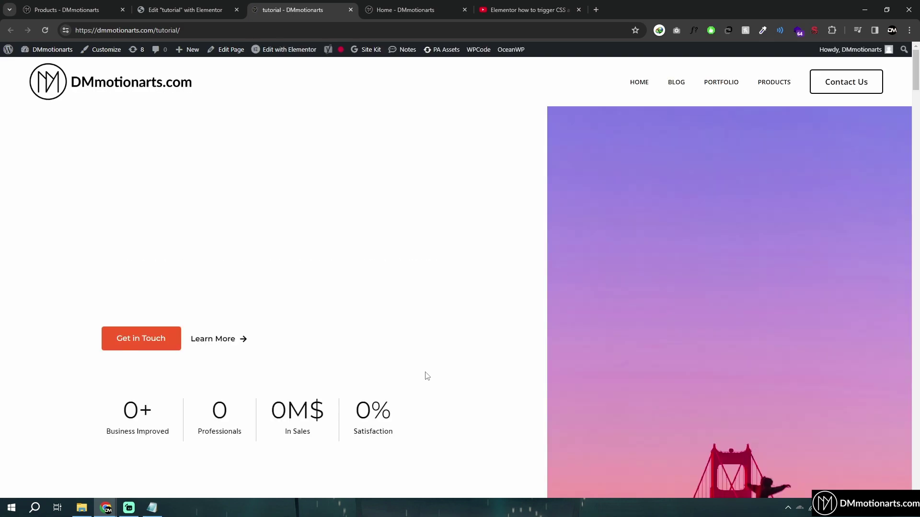
scroll(425, 376, down, 15)
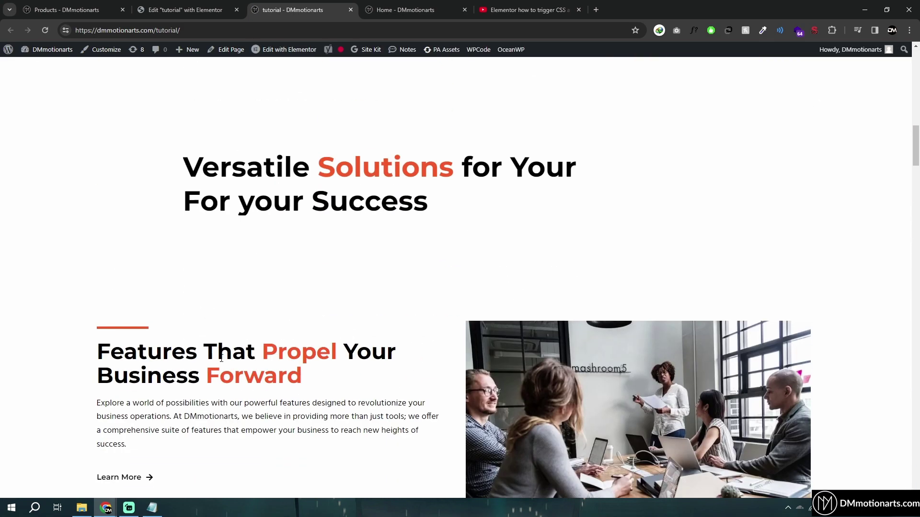
scroll(453, 375, down, 2)
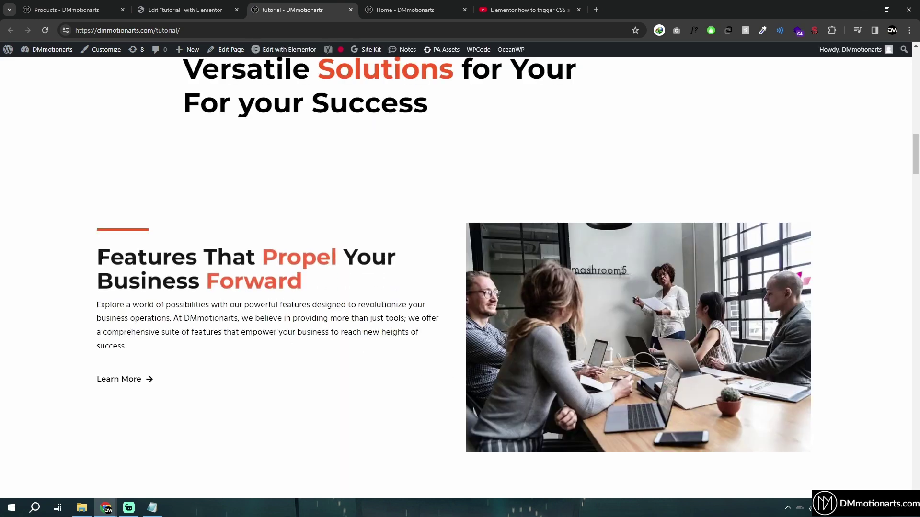
drag(98, 254, 366, 290)
click(366, 287)
scroll(403, 377, up, 3)
scroll(462, 398, up, 5)
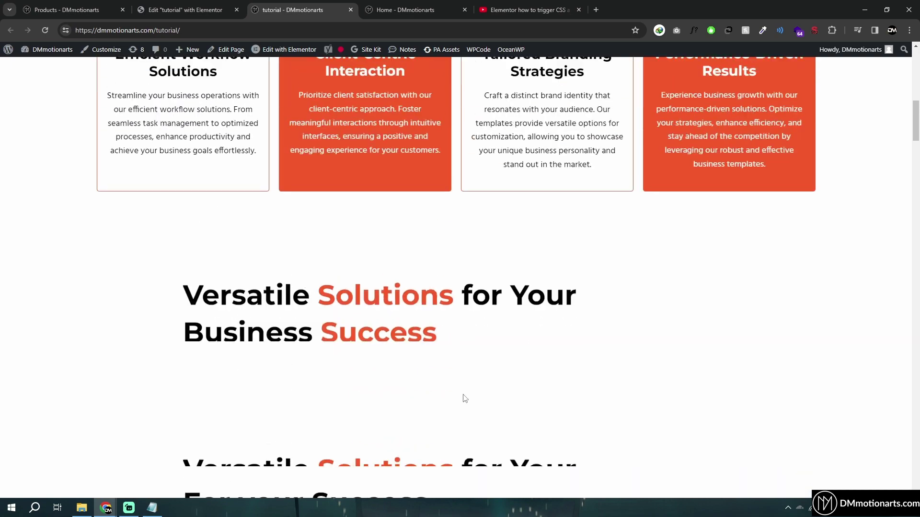
scroll(468, 398, down, 3)
scroll(128, 388, down, 3)
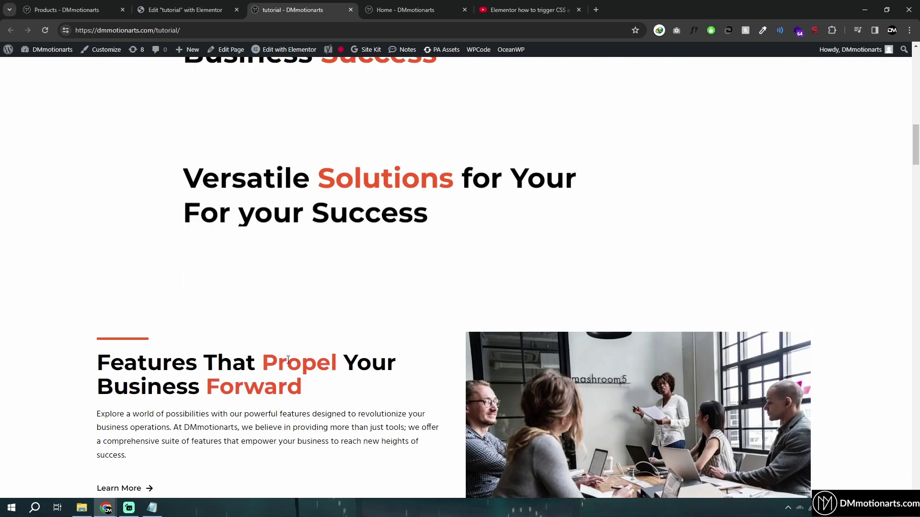
scroll(403, 221, down, 3)
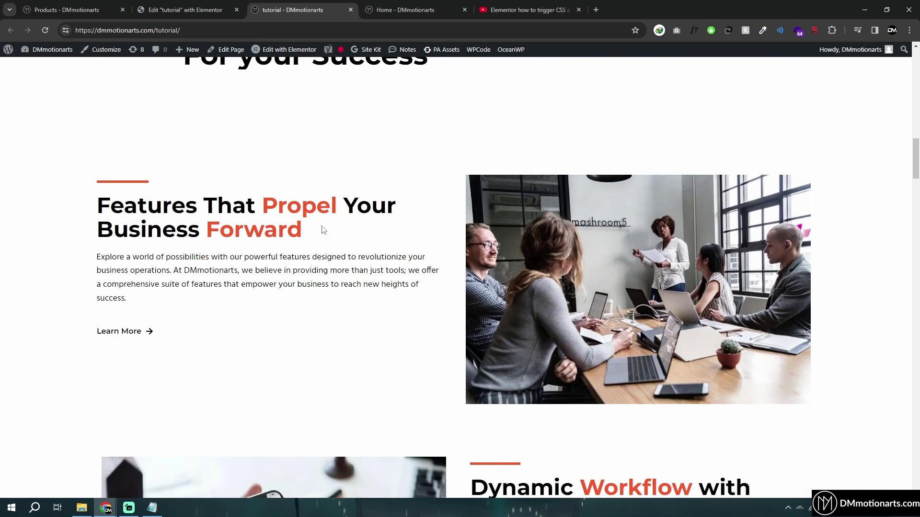
Check the reference tutorial video's title, then return to the Elementor editor tab.
click(527, 10)
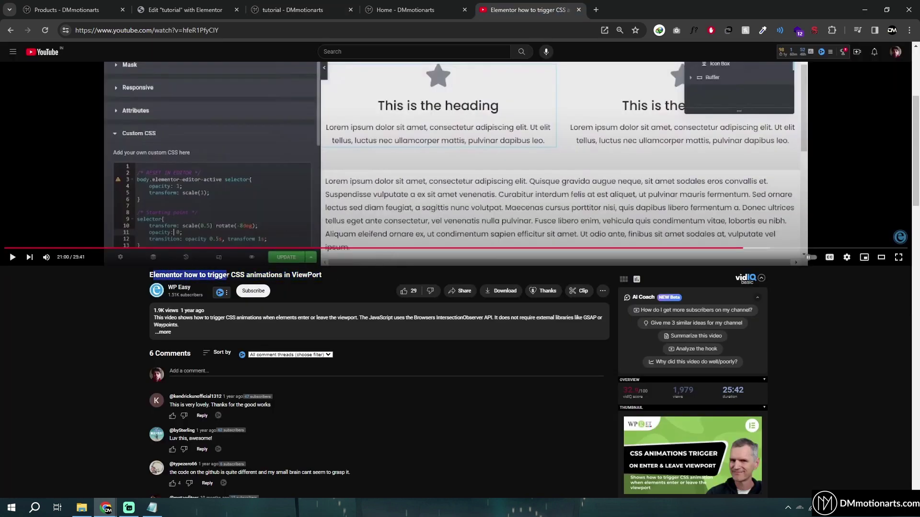
drag(331, 275, 149, 275)
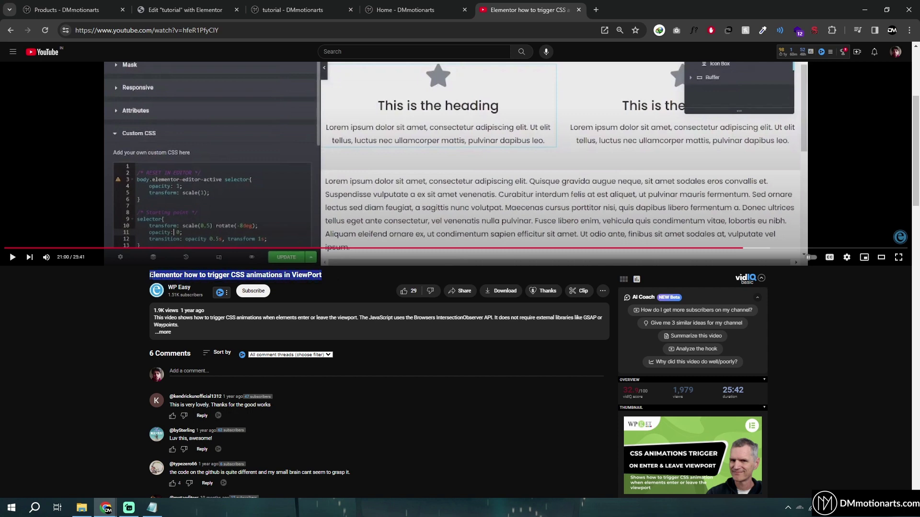
click(115, 271)
click(171, 6)
Bring the reveal CSS notes in Notepad to the front and look over the code.
scroll(319, 267, up, 5)
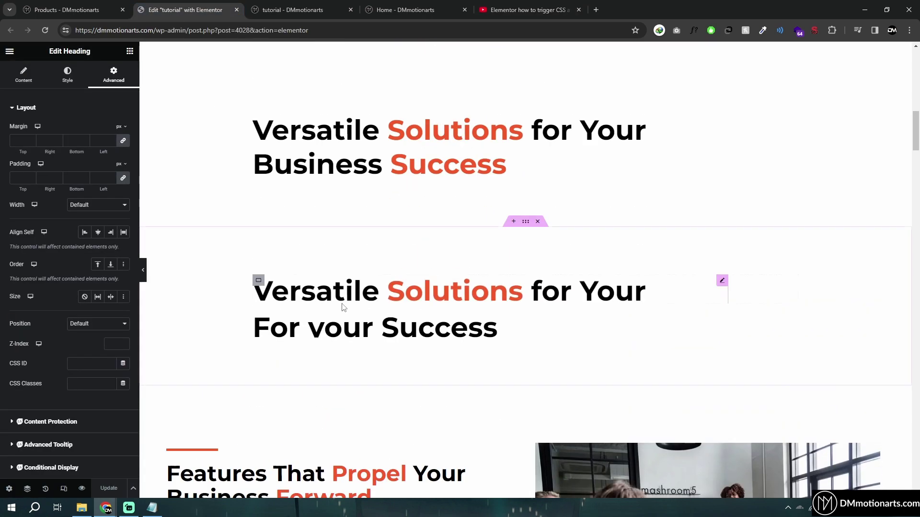
scroll(411, 362, down, 2)
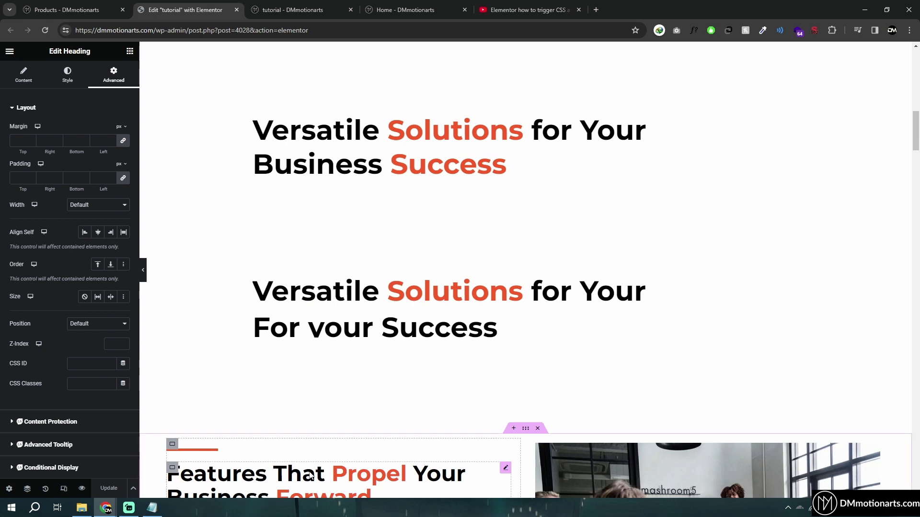
scroll(318, 391, down, 2)
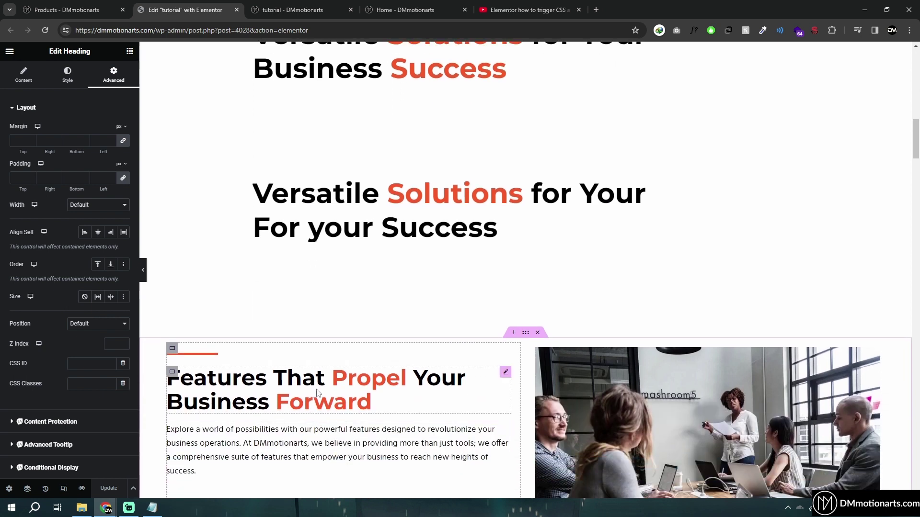
click(152, 508)
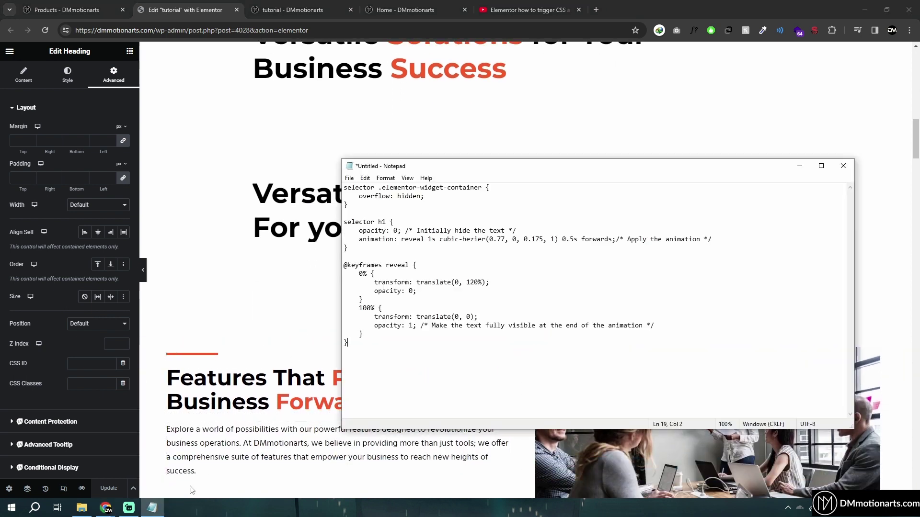
drag(344, 188, 363, 334)
click(384, 334)
In the heading's Advanced > Motion Effects, leave Entrance Animation at Default.
click(52, 344)
scroll(43, 362, down, 4)
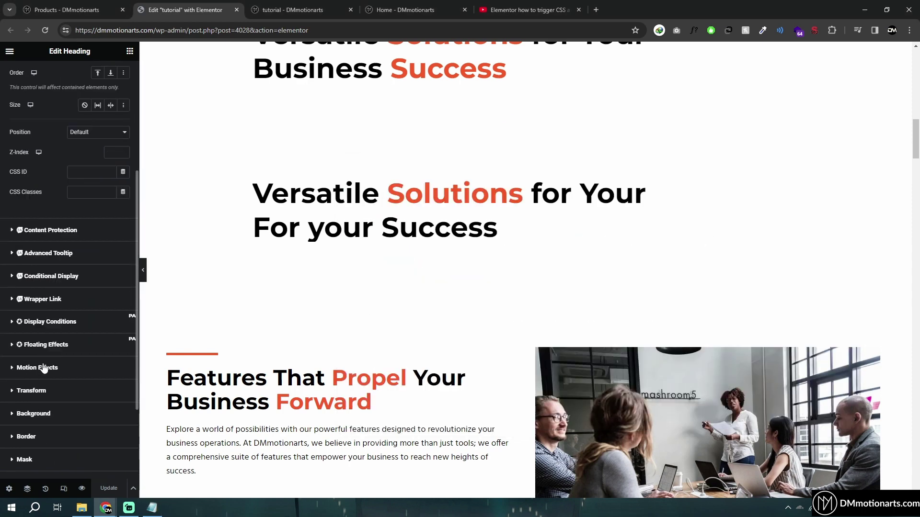
click(44, 368)
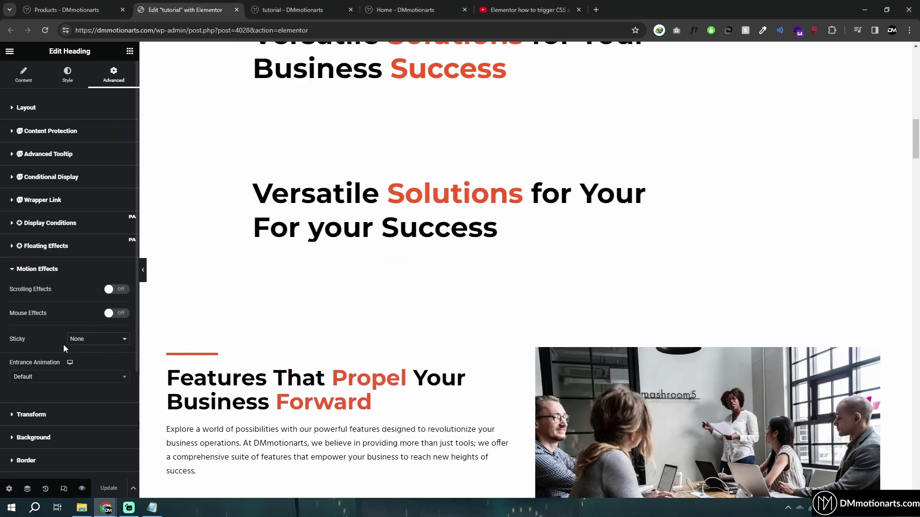
click(90, 377)
click(90, 377)
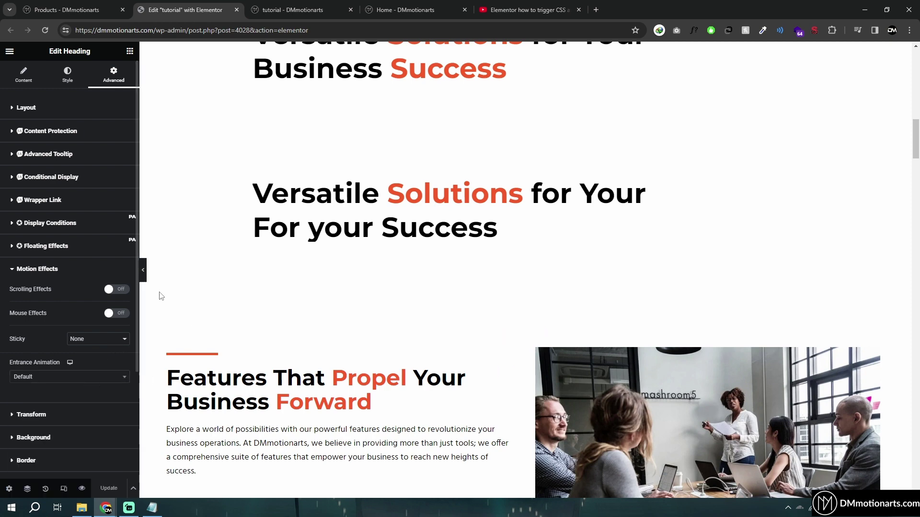
scroll(314, 429, up, 2)
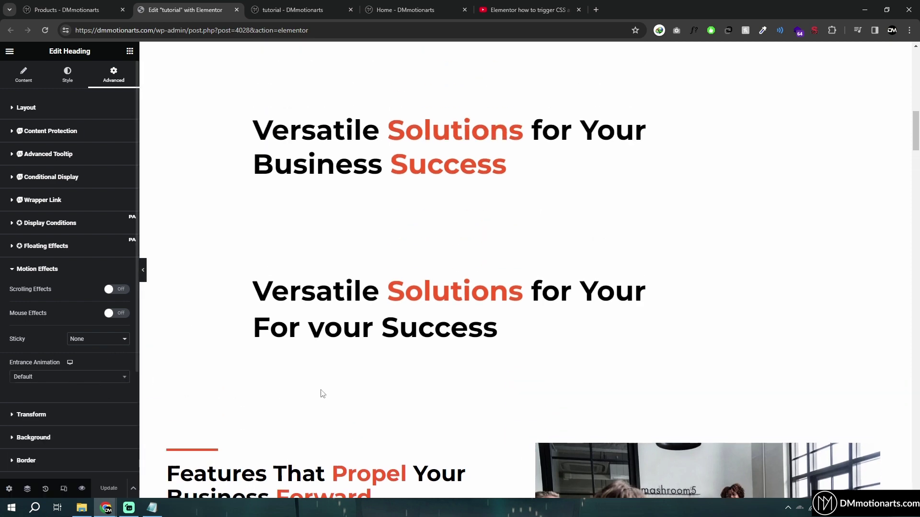
scroll(334, 327, down, 1)
Review the full reveal CSS code in Notepad again, then pull up the reference tutorial video.
click(153, 507)
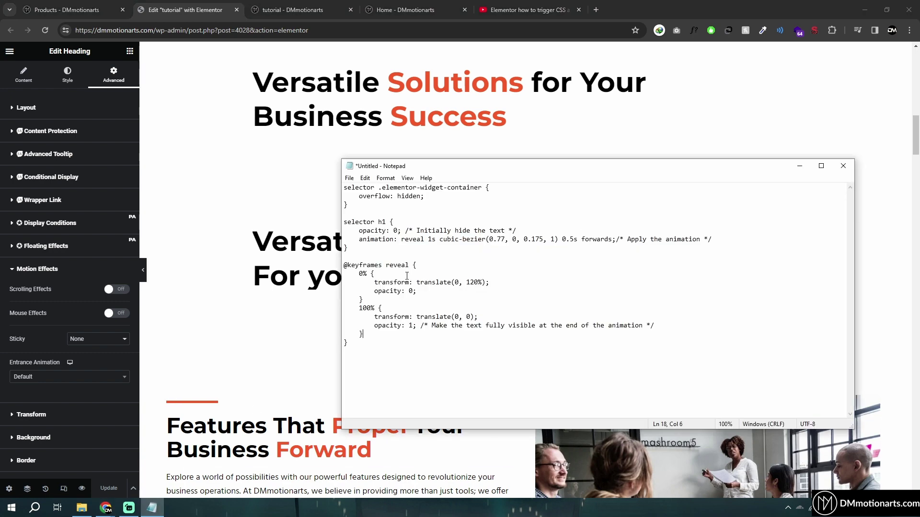
drag(357, 339, 455, 349)
click(342, 186)
click(456, 349)
click(527, 10)
scroll(412, 278, up, 4)
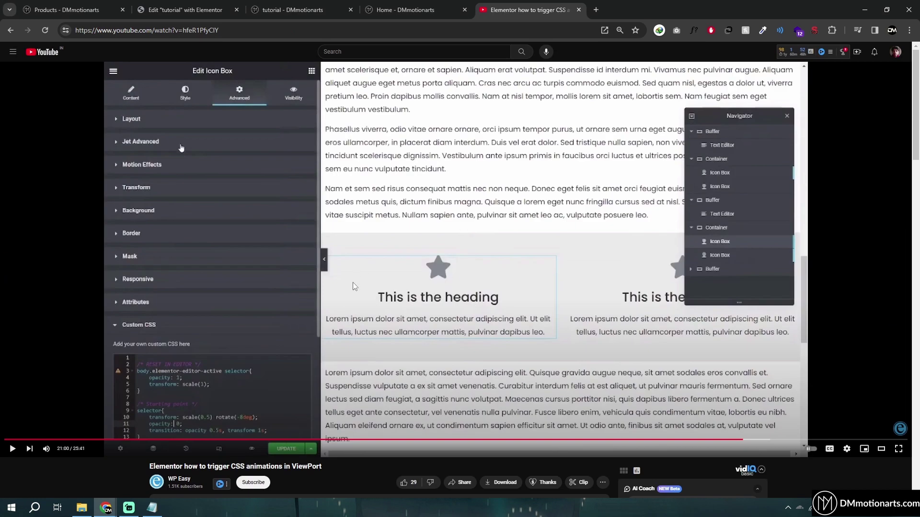
Compare with the tutorial's Icon Box Custom CSS, then go to the DMmotionarts Products page.
click(182, 3)
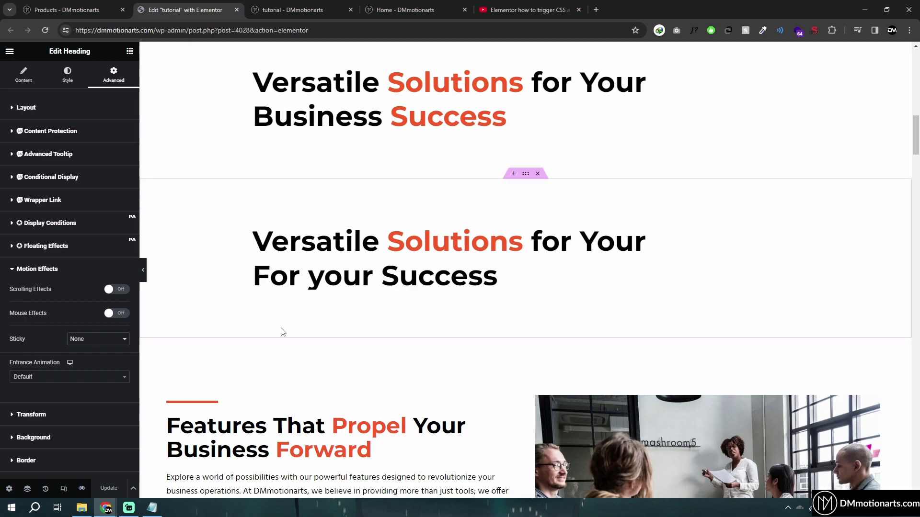
scroll(288, 335, up, 10)
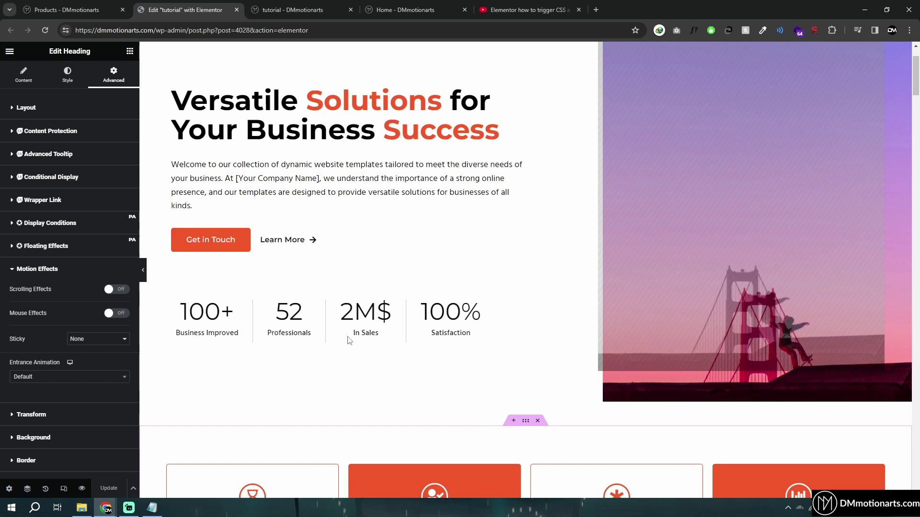
click(58, 4)
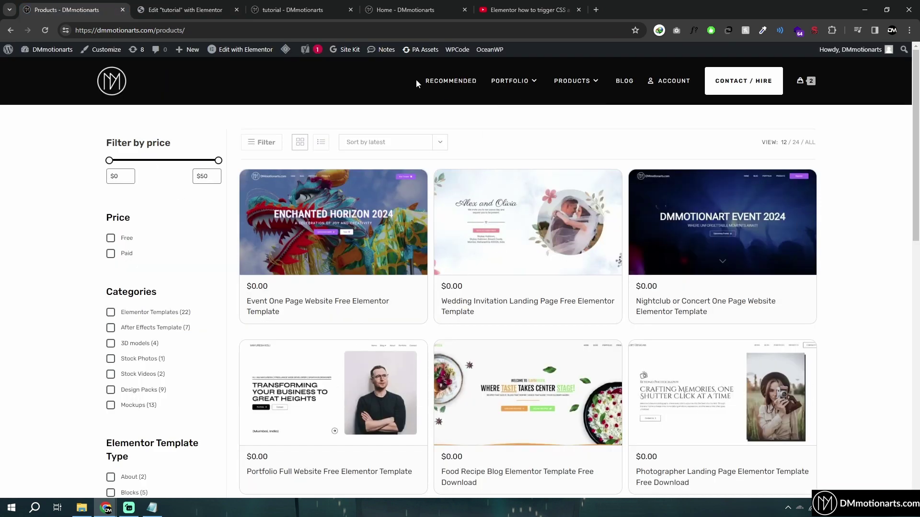
Open RECOMMENDED, browse the Hostings and Themes picks, and return to the page top.
click(443, 85)
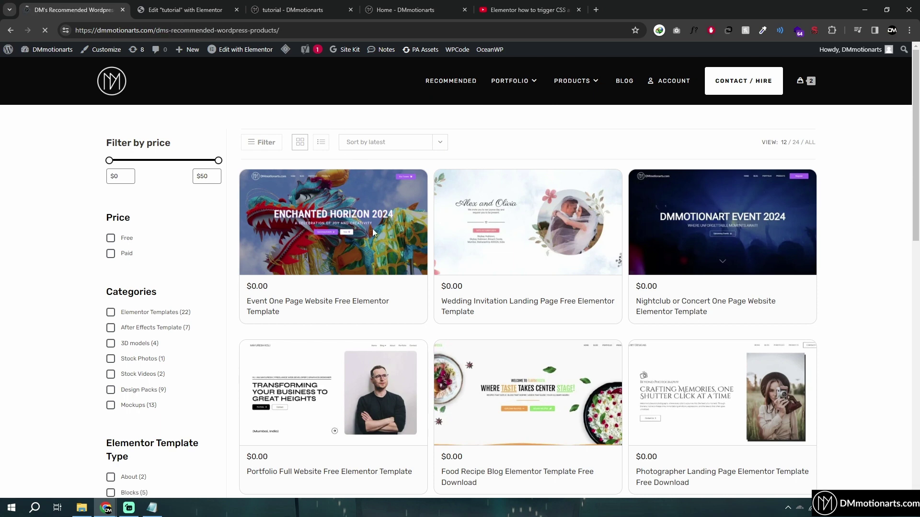
scroll(180, 257, down, 5)
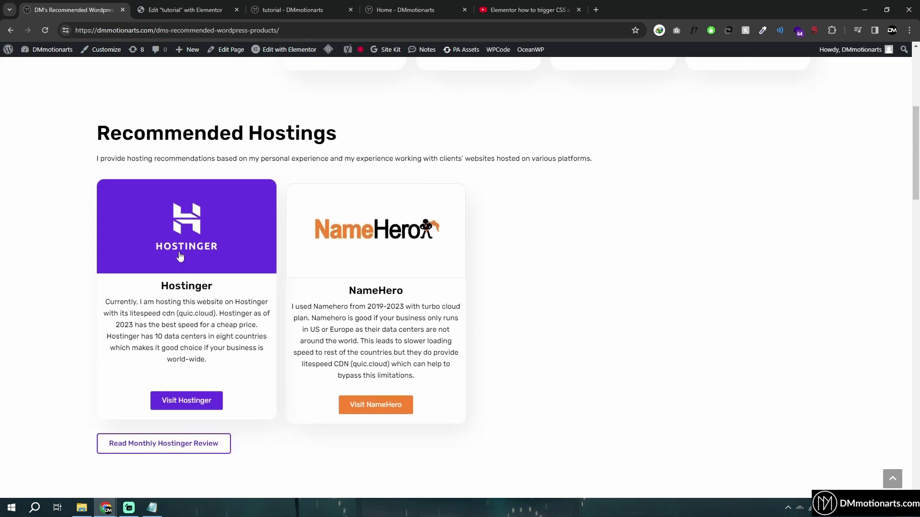
scroll(181, 256, down, 2)
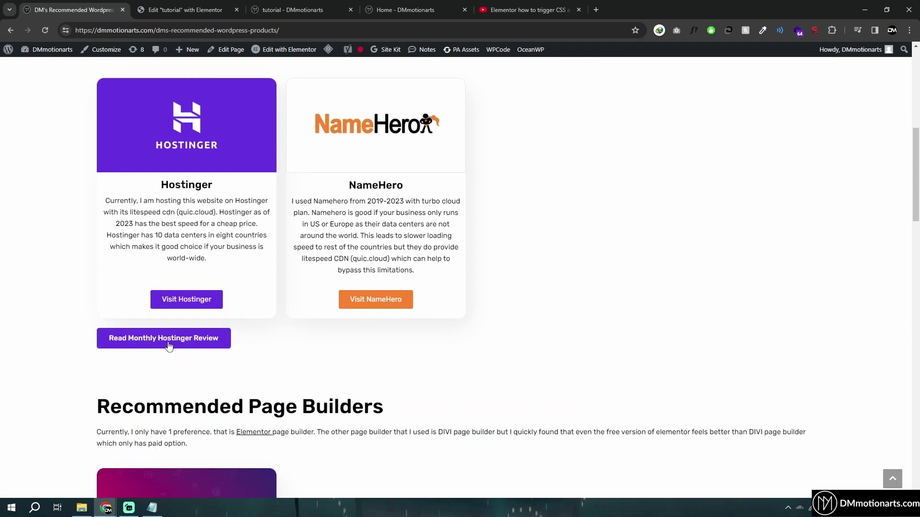
scroll(169, 346, down, 20)
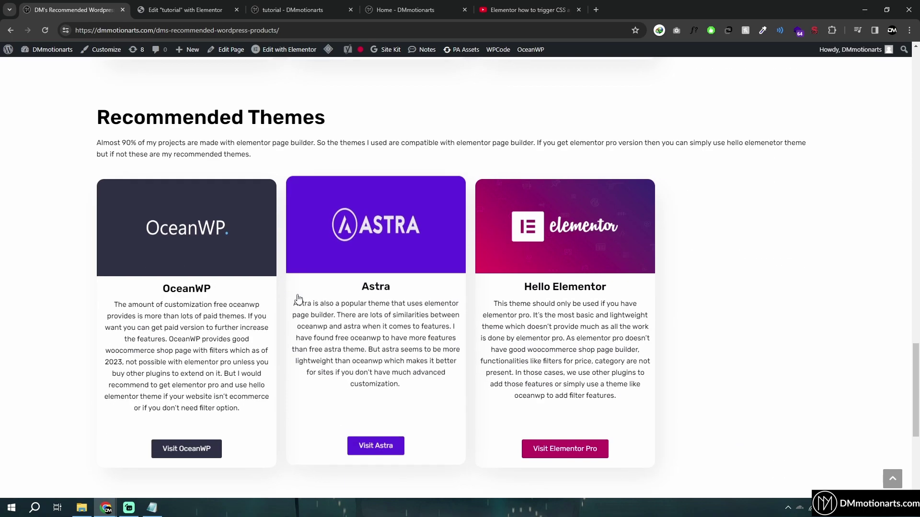
scroll(298, 299, down, 3)
key(Home)
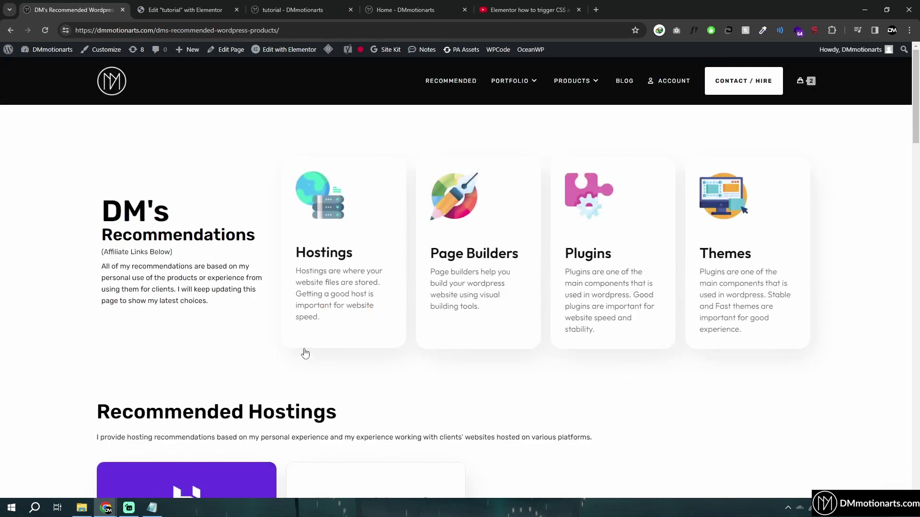